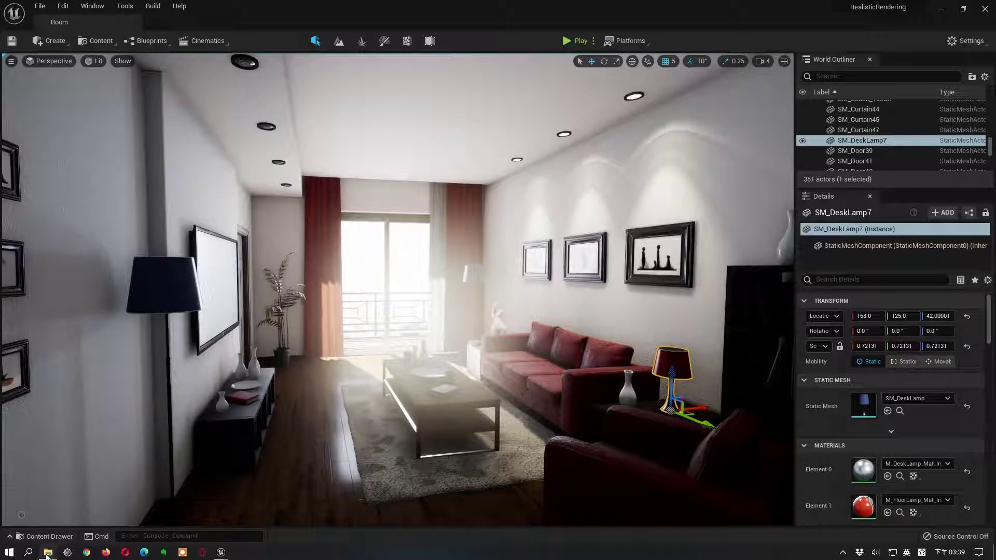
Look at the RealisticRendering and RealisticRendering_1 folders inside UE5 Projects in File Explorer, and return to the RealisticRendering editor.
mouse_move(48, 552)
click(55, 508)
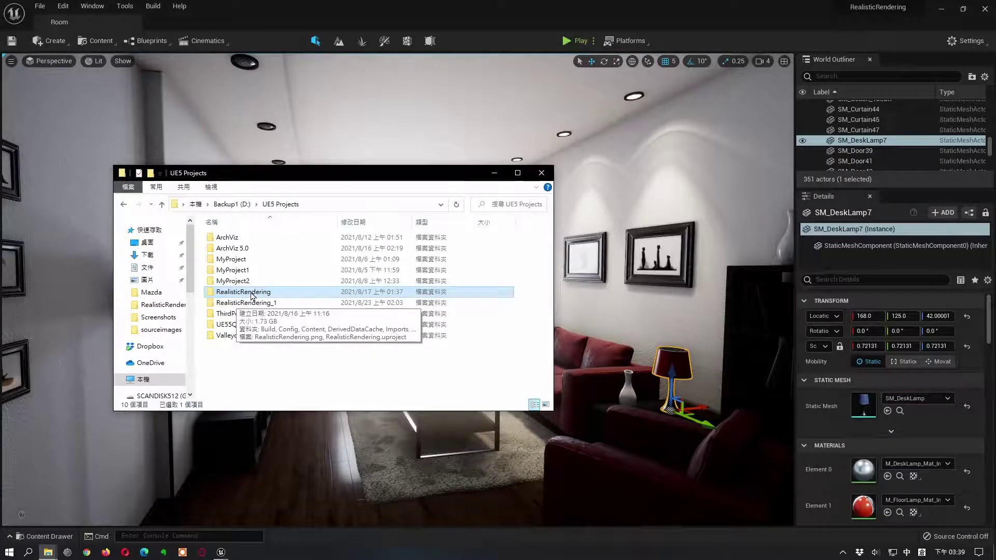
mouse_move(254, 306)
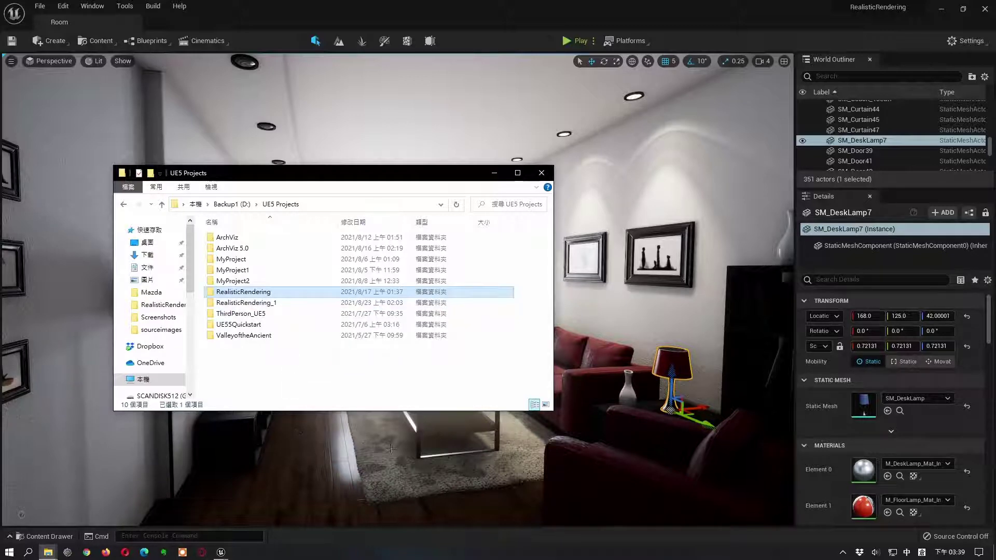
click(600, 13)
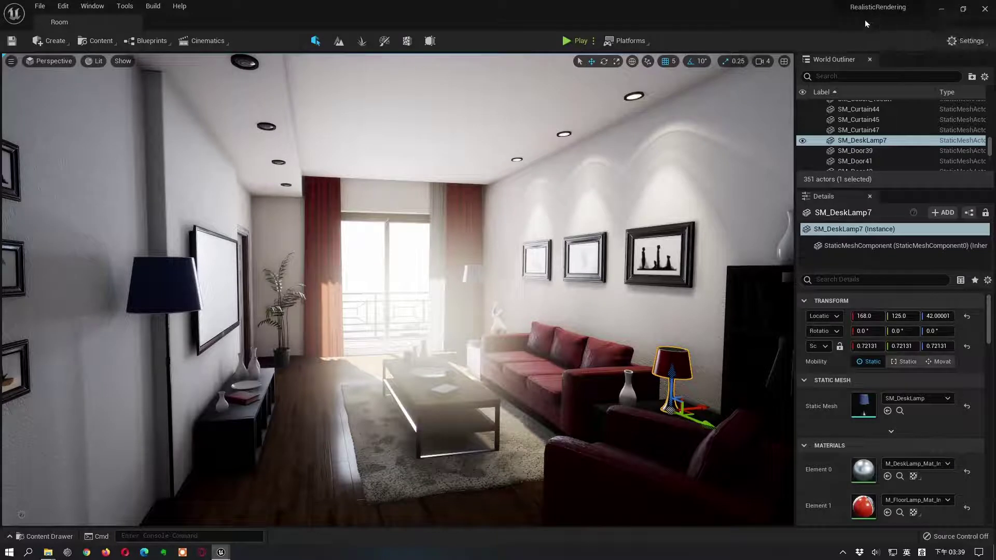
Switch to the RealisticRendering_1 editor and create a new level from the template with a floor, sky sphere and lighting.
mouse_move(902, 9)
mouse_move(220, 553)
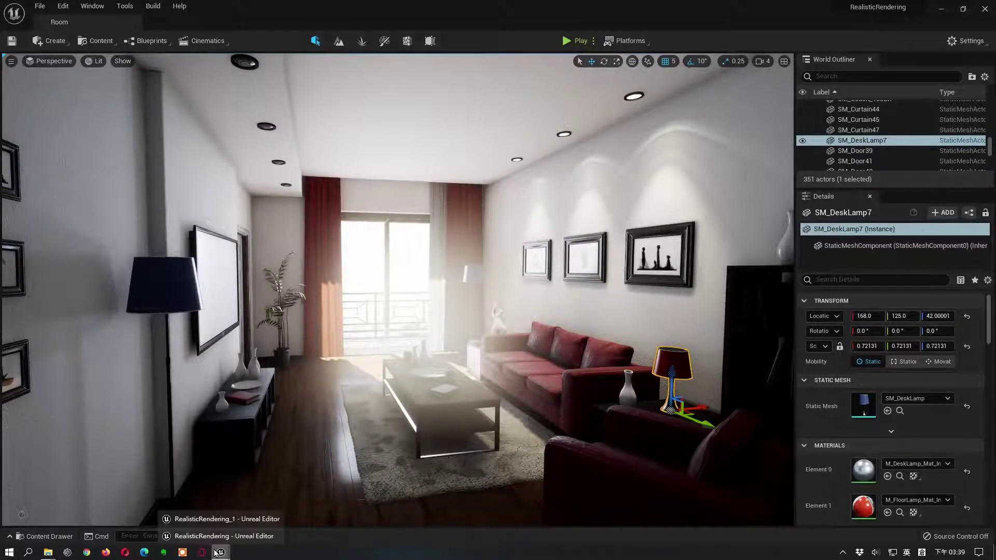
click(226, 524)
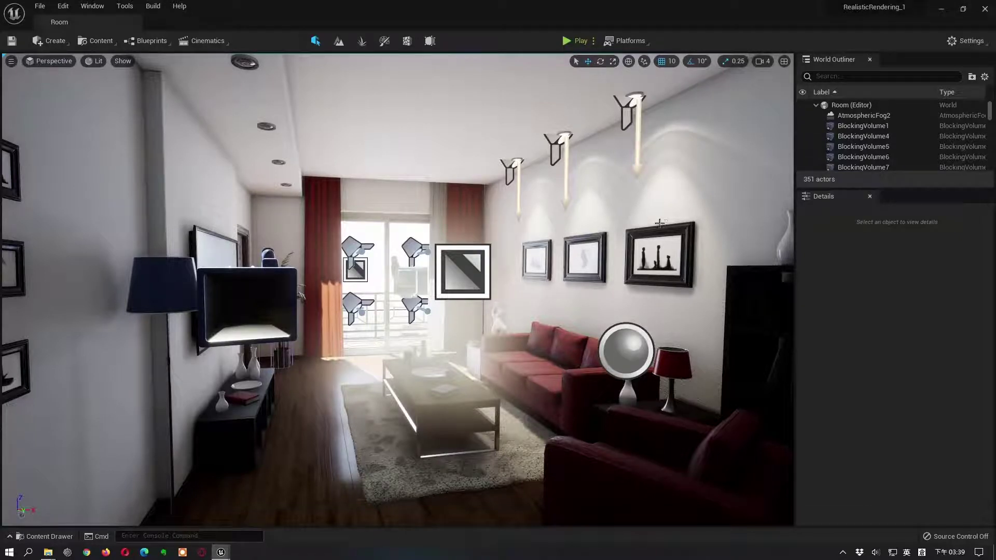
click(40, 6)
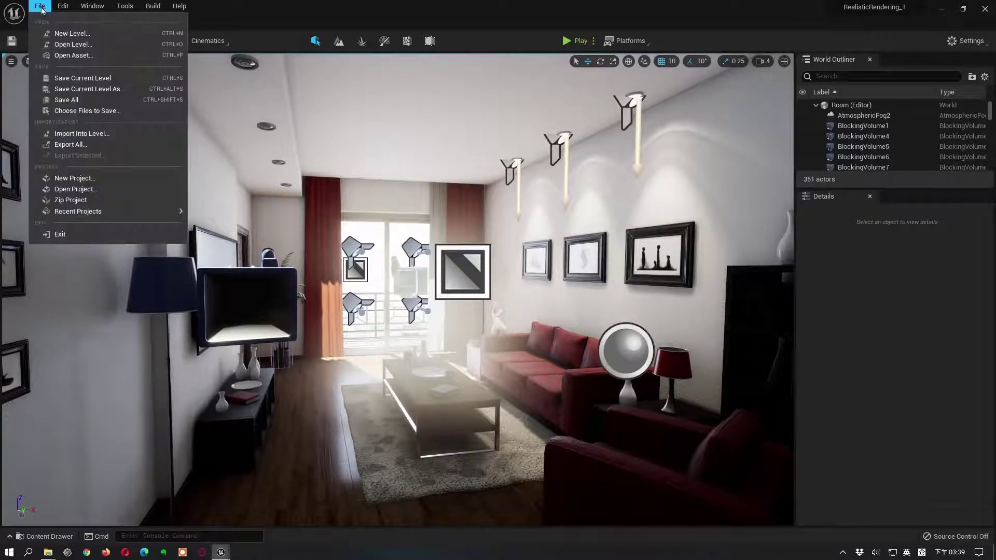
click(57, 31)
click(418, 228)
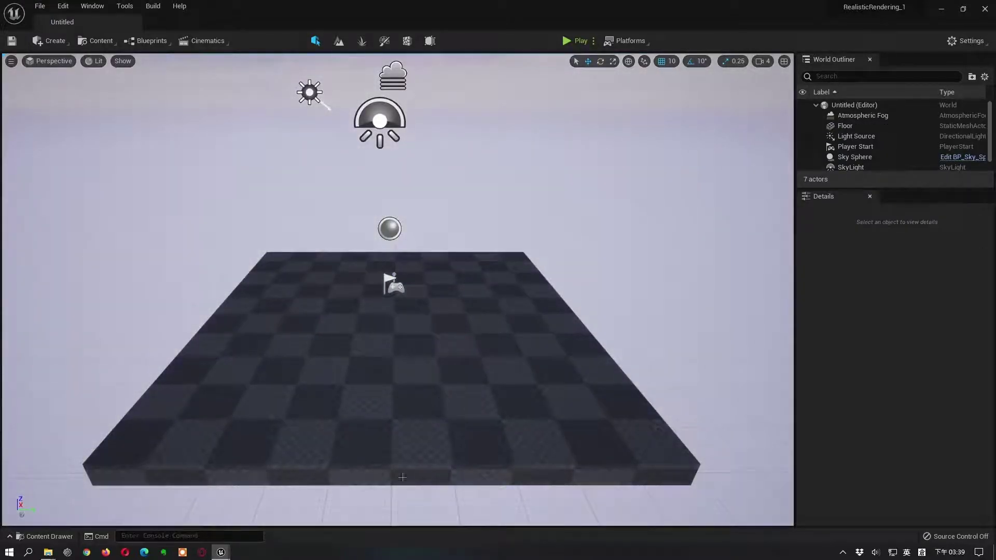
Switch to the RealisticRendering editor and inspect the RealisticRendering project folder and its .uproject file in File Explorer.
click(222, 538)
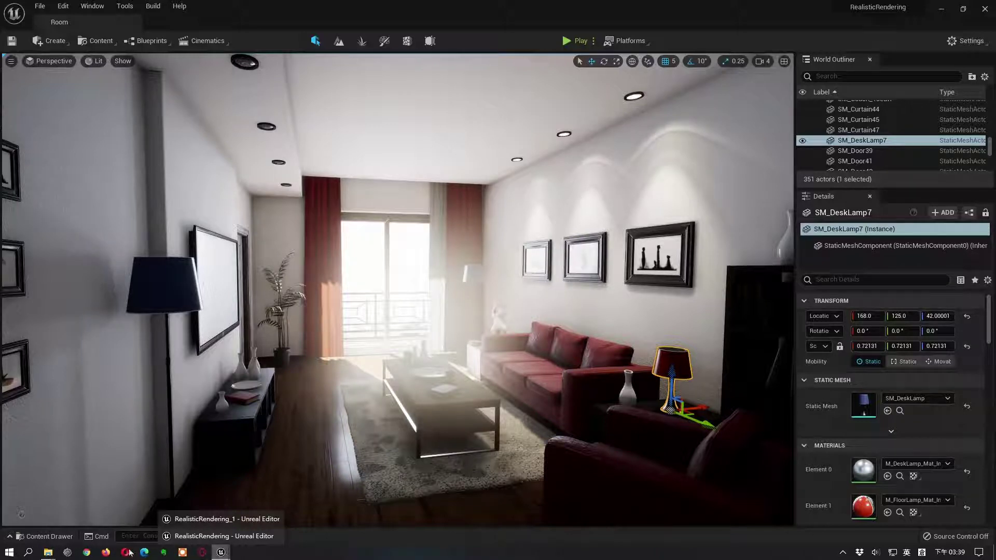
mouse_move(48, 551)
click(54, 521)
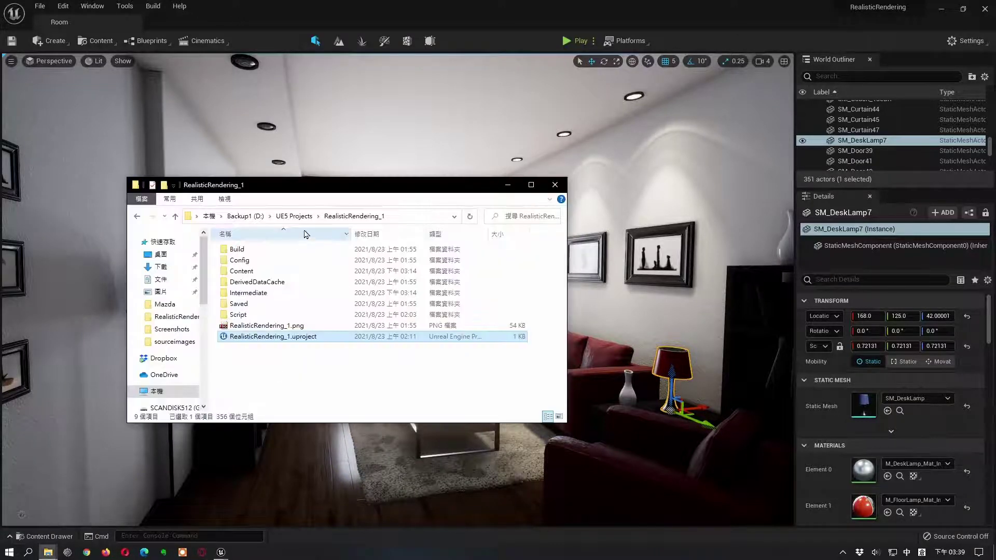
click(294, 216)
click(269, 306)
double_click(269, 306)
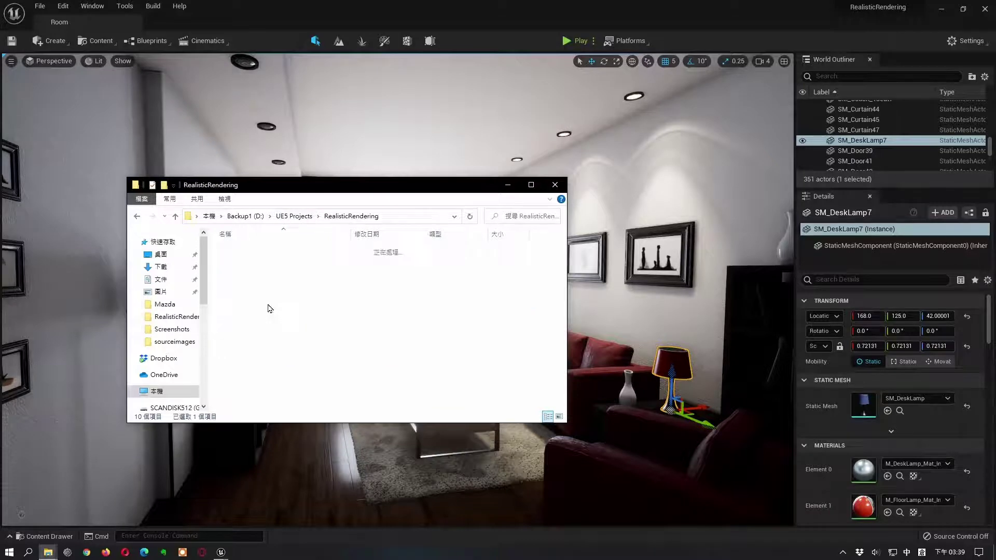
click(261, 348)
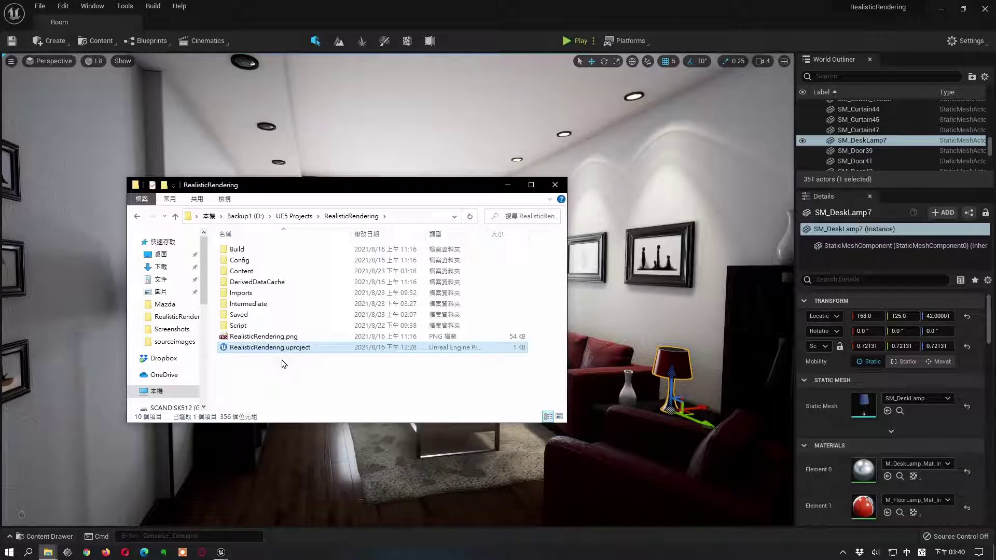
click(293, 216)
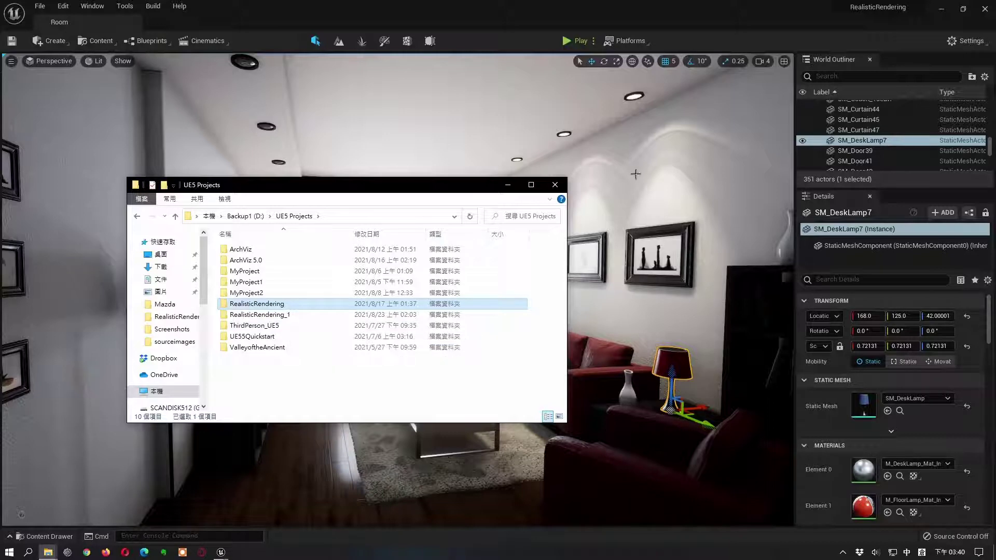
Switch between the two open Unreal Editor projects, view all open windows, and end on the RealisticRendering_1 editor.
click(221, 552)
mouse_move(221, 552)
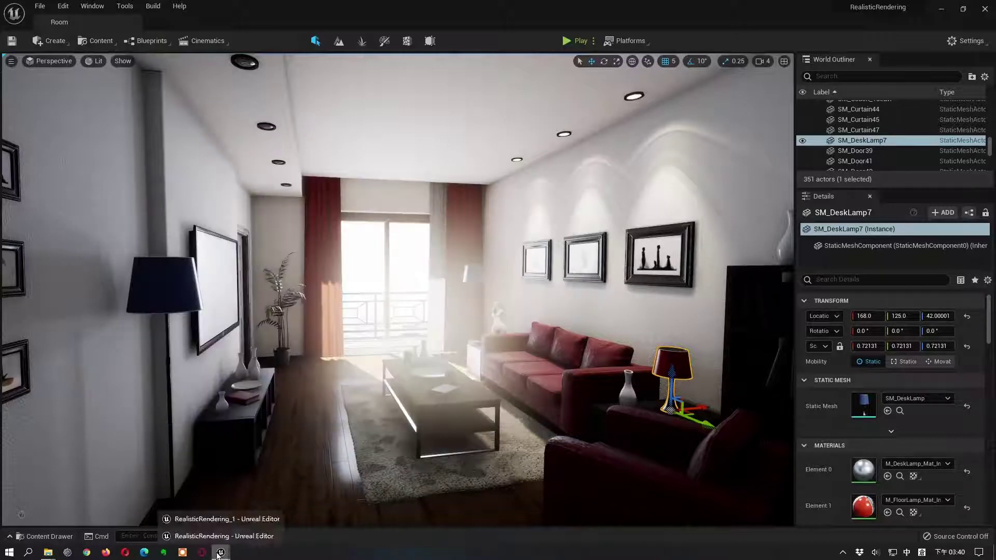
click(221, 524)
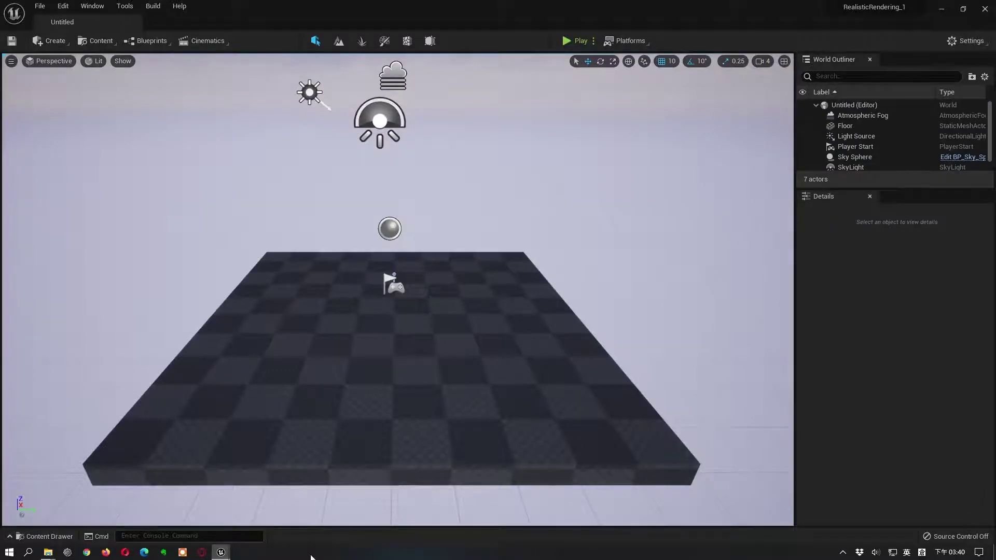
key(alt+Tab)
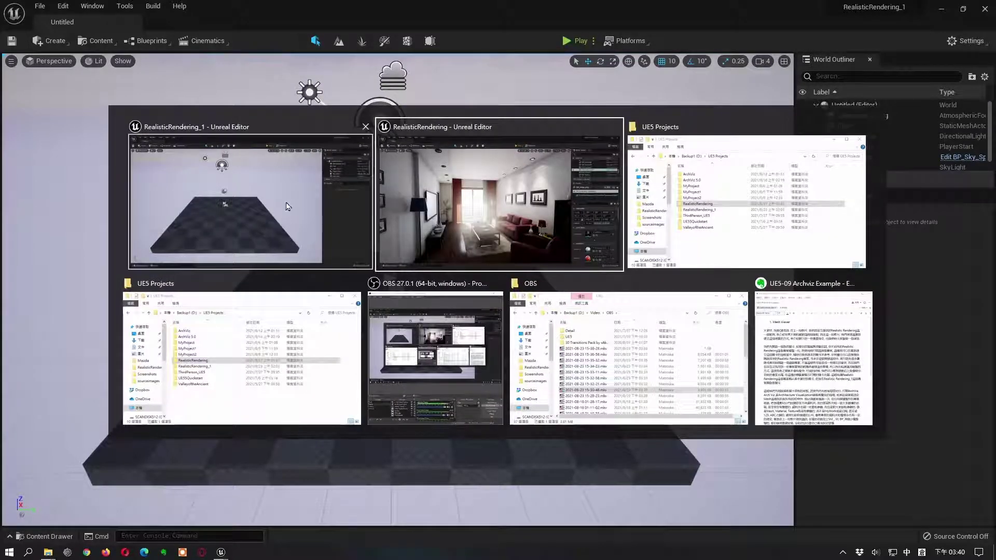
click(459, 212)
key(alt+Tab)
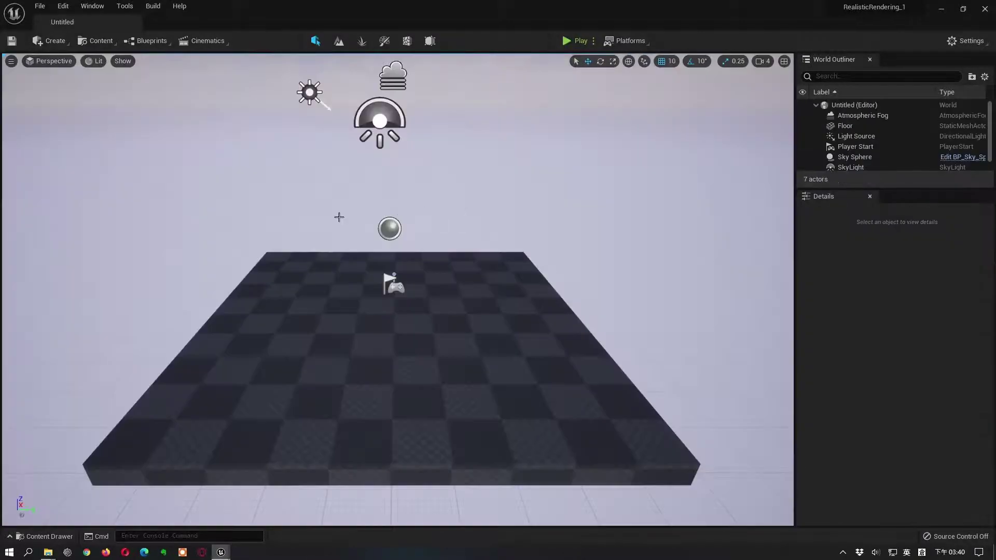
key(super+Tab)
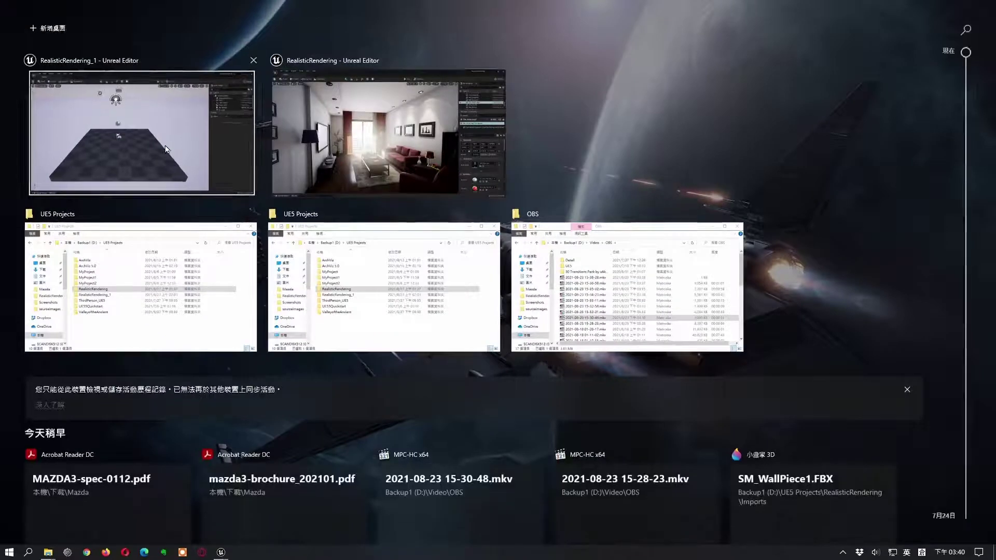
key(Escape)
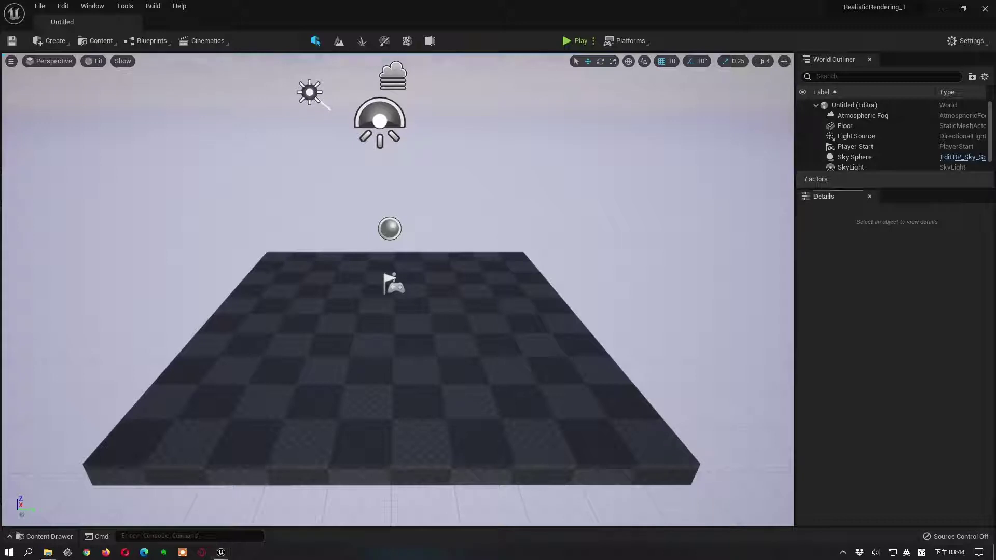
Delete the Floor from the new level and dock the Content Browser in the editor layout.
click(438, 360)
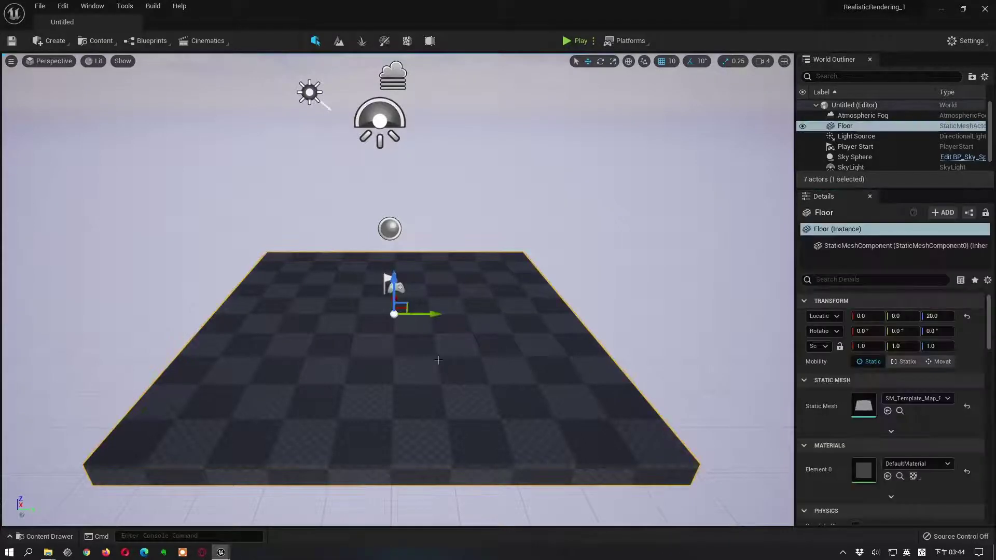
key(Delete)
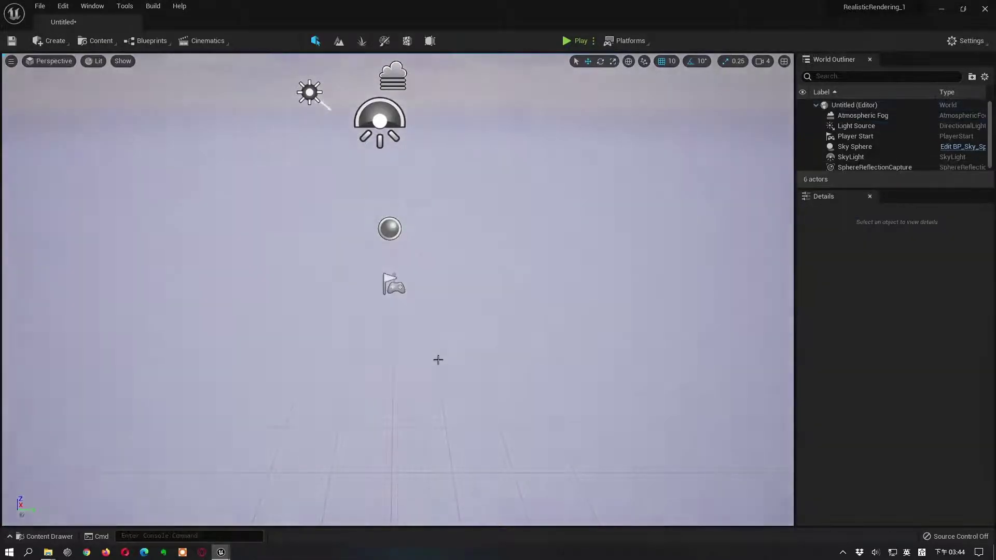
click(42, 537)
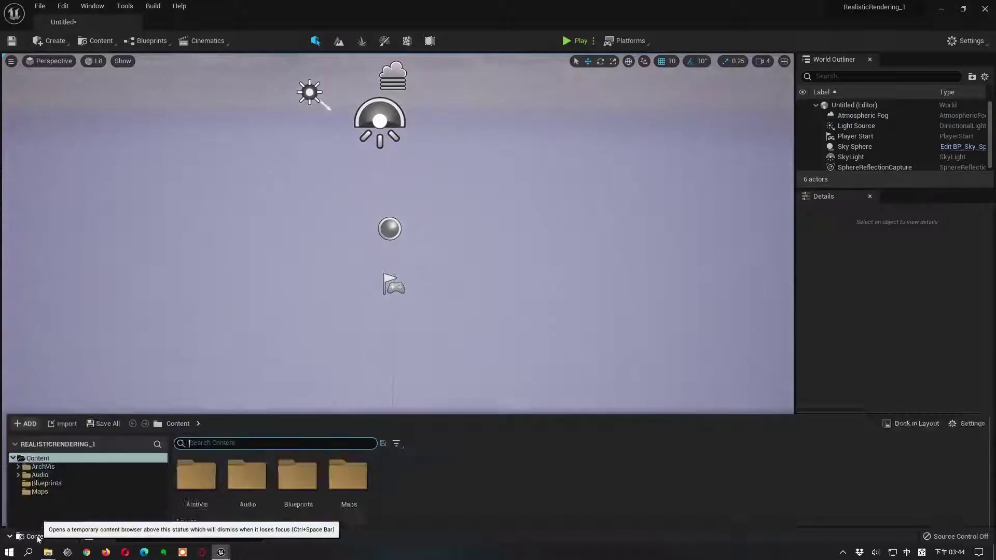
click(913, 356)
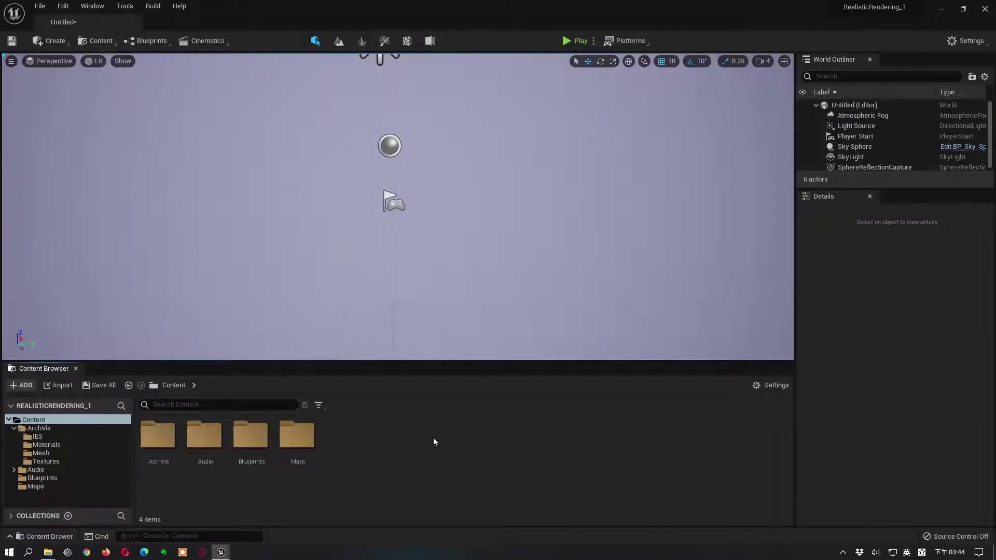
Look through the Materials and Mesh folders inside the ArchVis content folder.
double_click(159, 447)
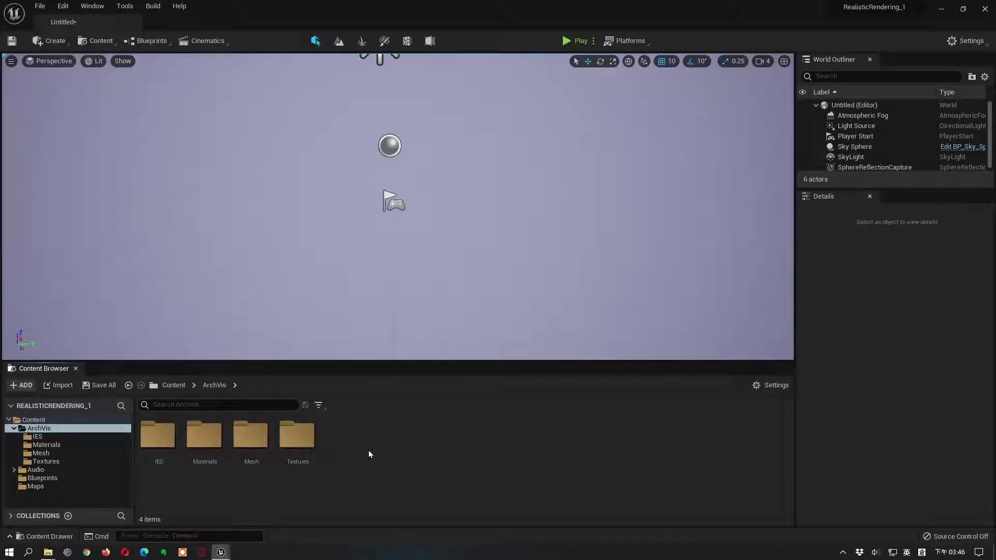
double_click(210, 444)
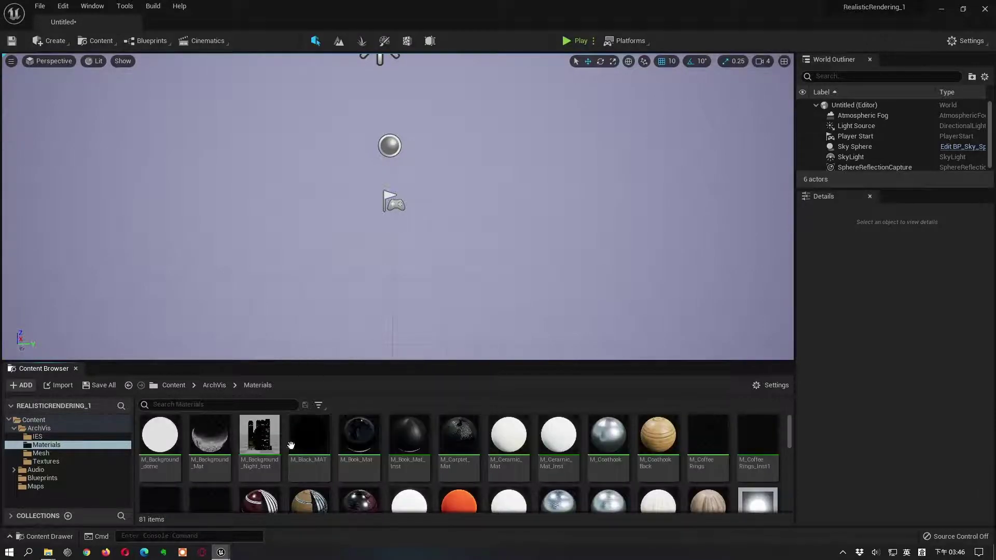
click(218, 388)
double_click(247, 435)
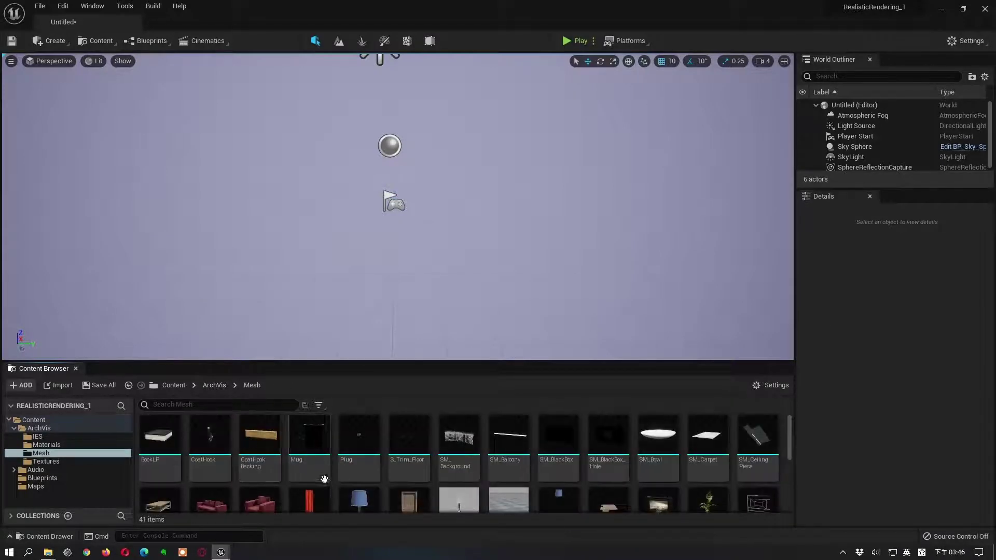
scroll(323, 478, down, 2)
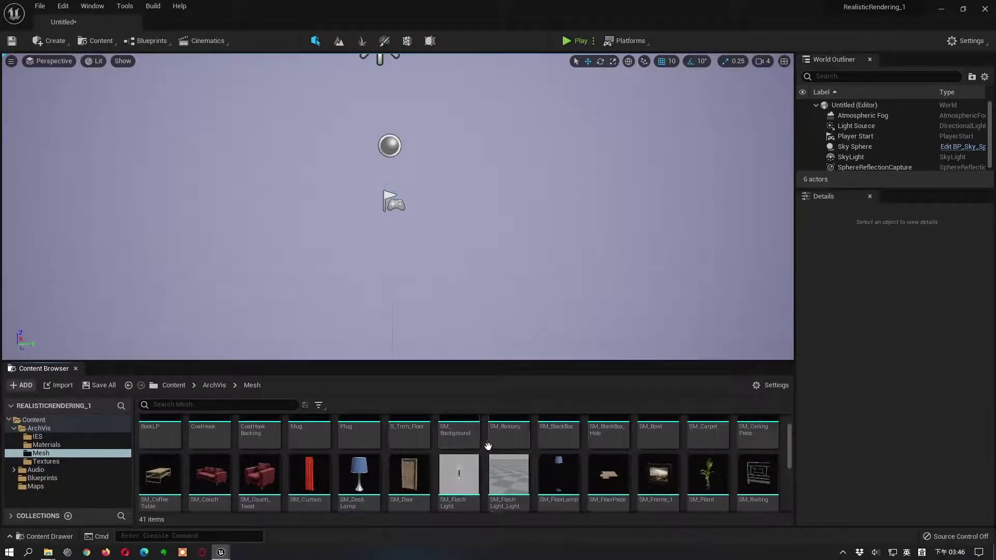
Reopen the ArchVis Mesh folder and examine its furniture and wall meshes, including the asset details of SM_Door and SM_Carpet.
click(212, 387)
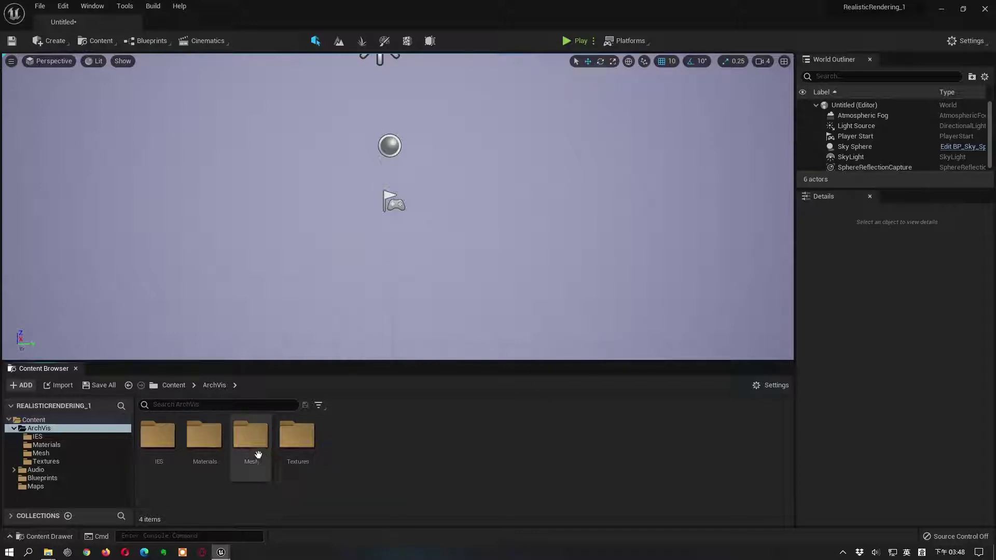
double_click(248, 443)
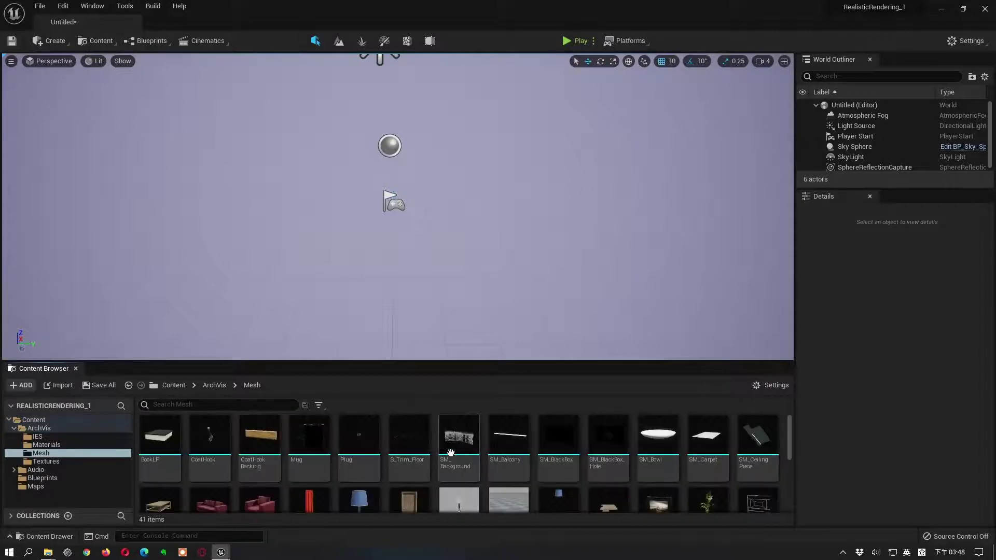
scroll(592, 446, down, 6)
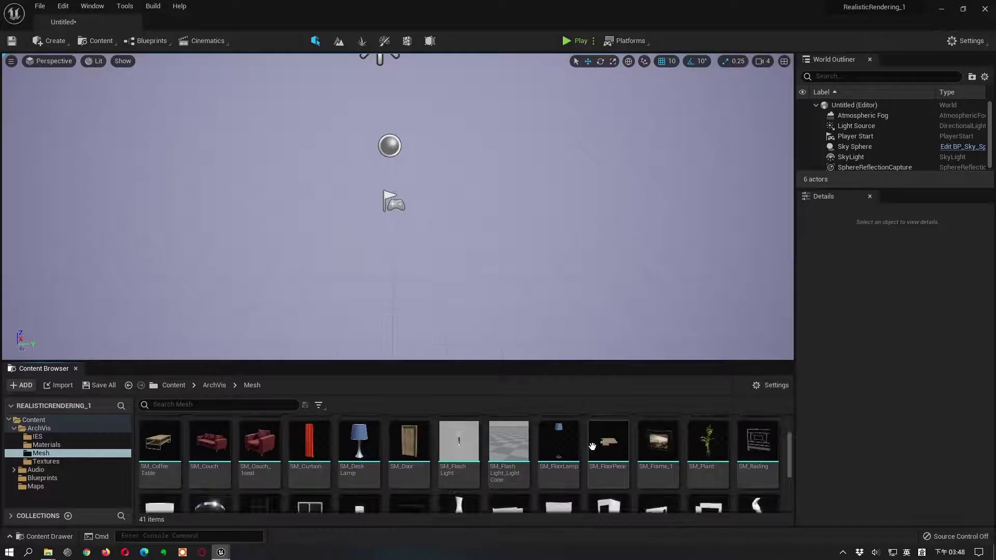
scroll(467, 457, up, 3)
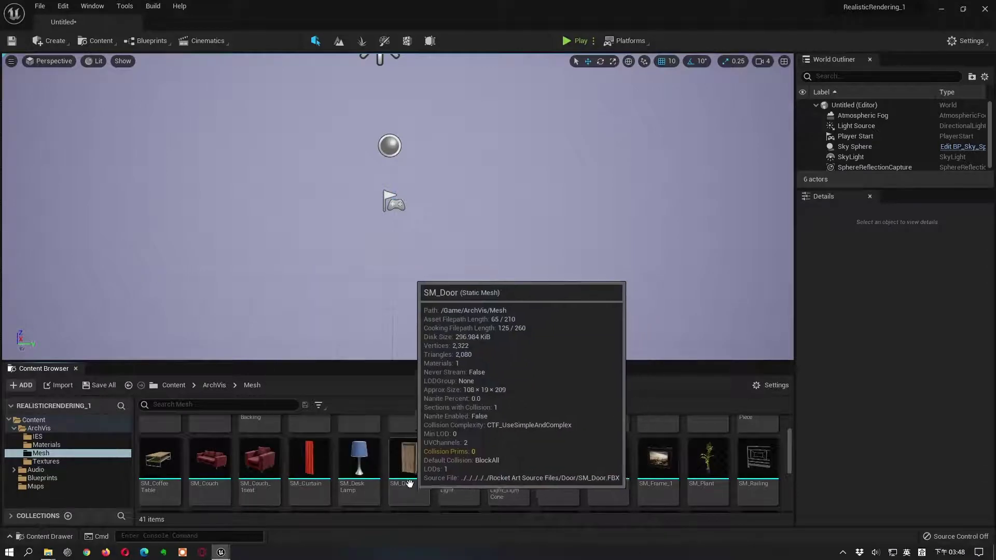
scroll(394, 472, down, 3)
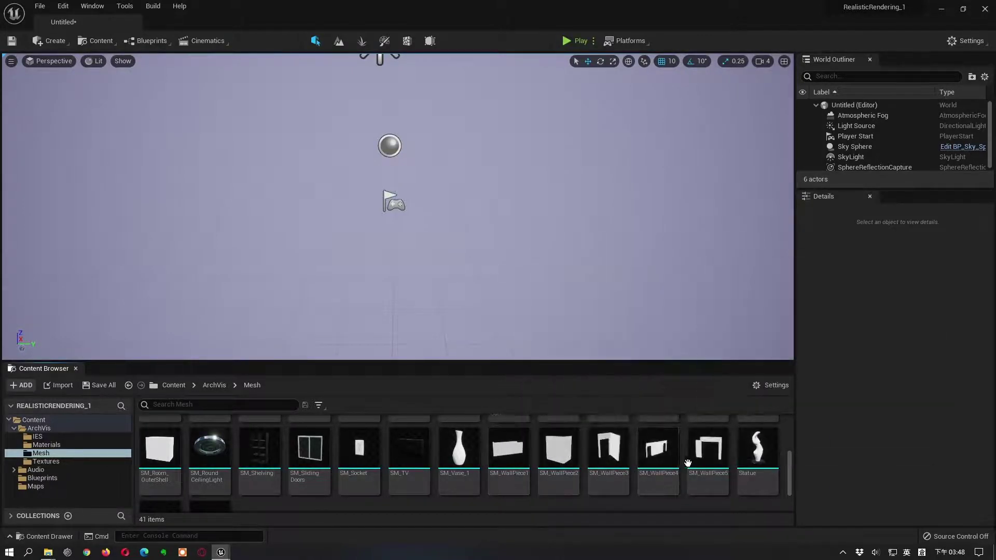
scroll(640, 469, up, 2)
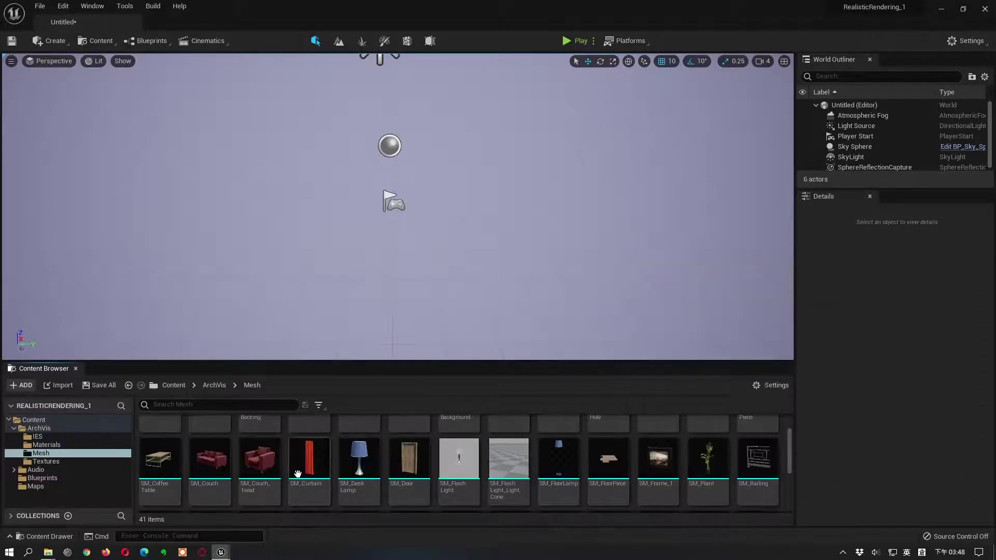
scroll(298, 473, up, 1)
scroll(778, 450, up, 1)
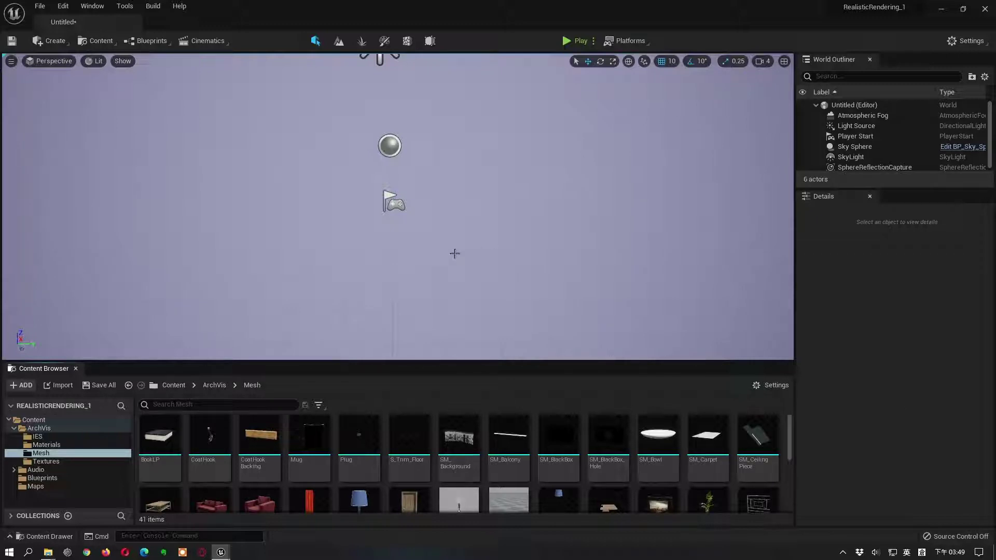
mouse_move(729, 440)
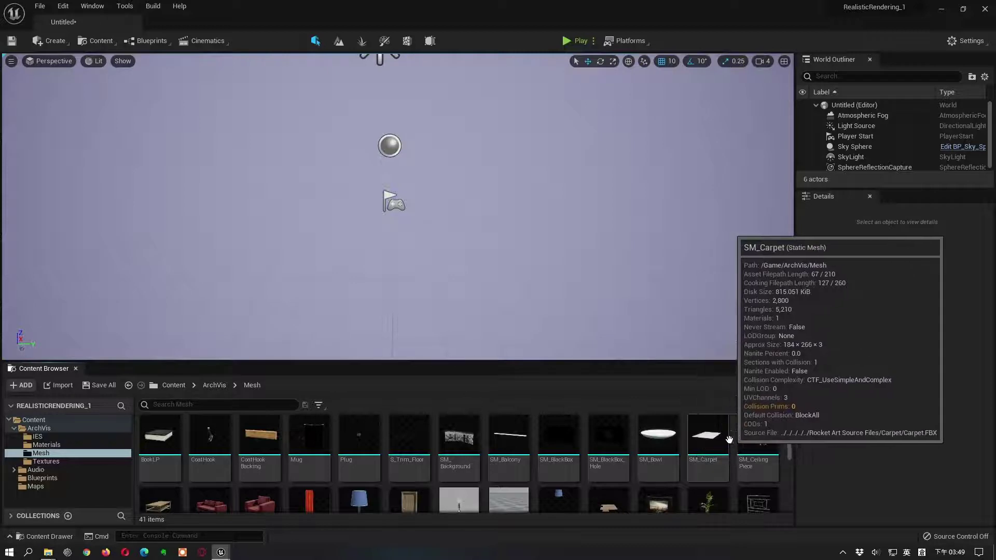
mouse_move(763, 446)
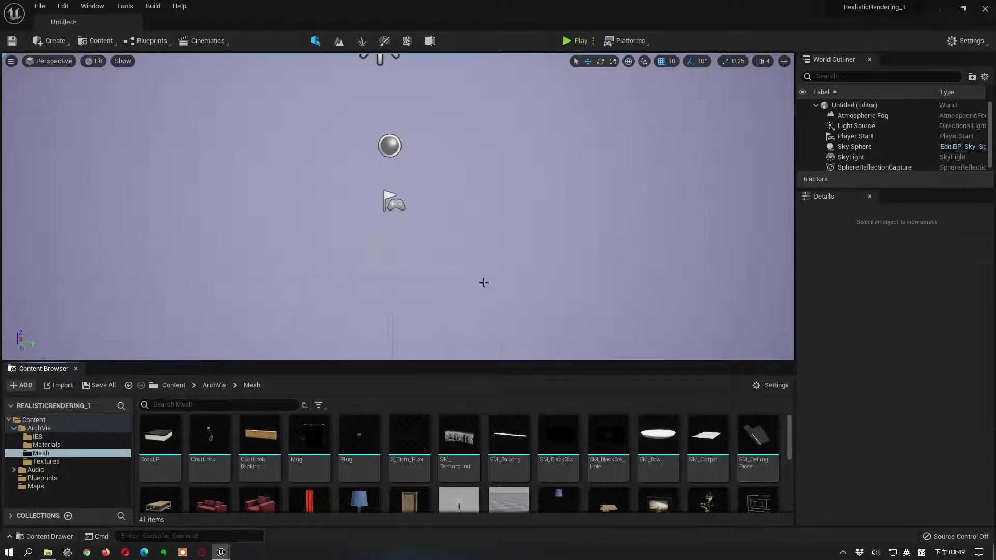
Place SM_CeilingPiece and SM_FloorPiece in the level and reset both locations to 0, 0, 0.
drag(760, 450, 467, 282)
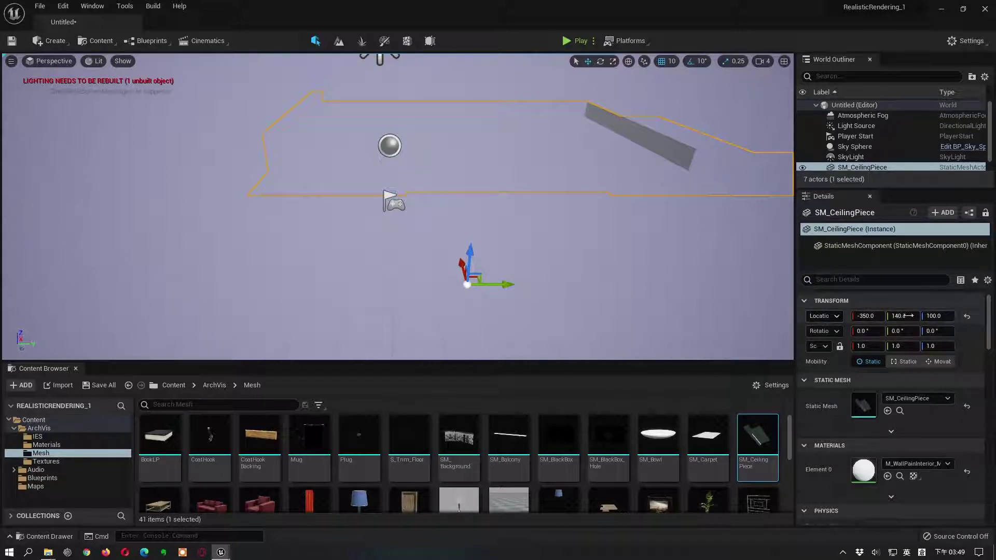
click(967, 319)
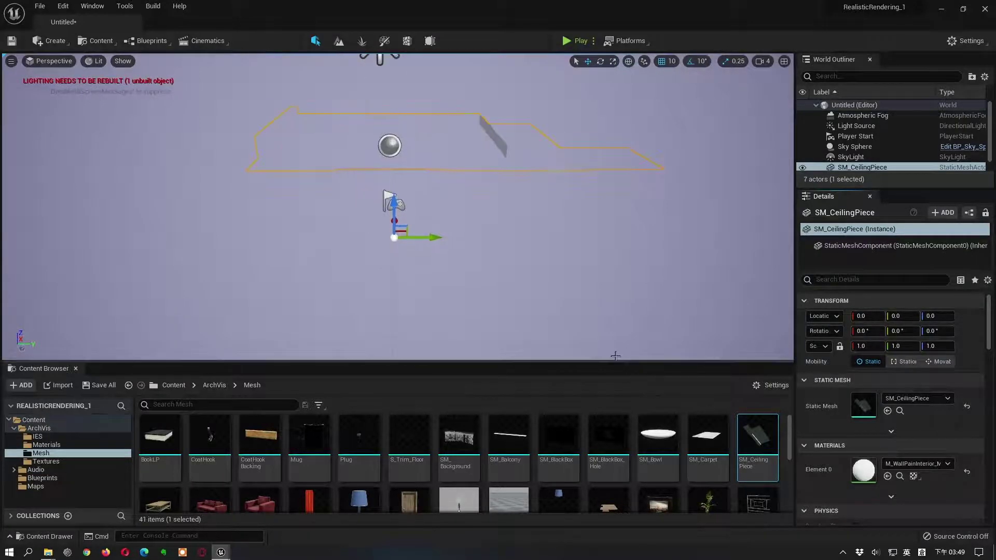
mouse_move(652, 445)
scroll(606, 471, down, 2)
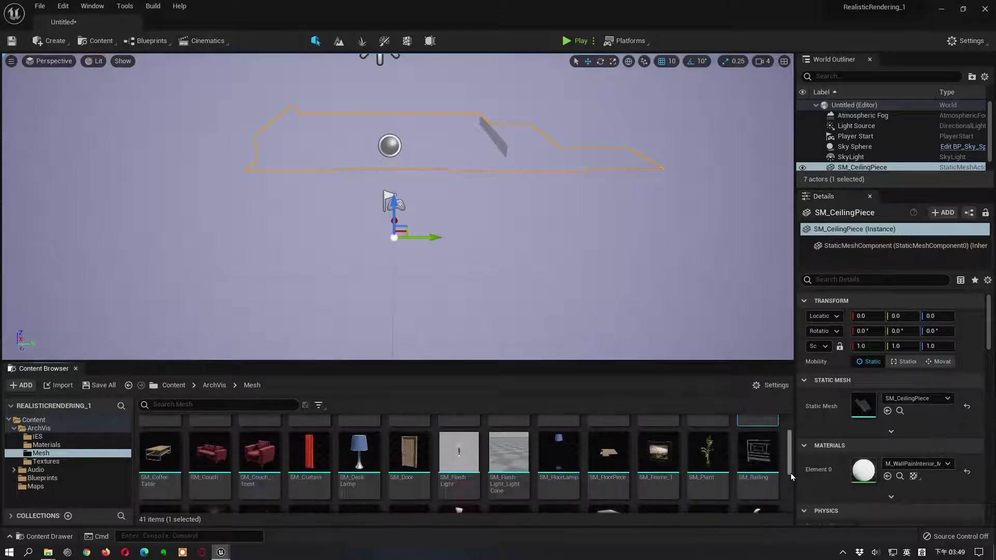
mouse_move(613, 463)
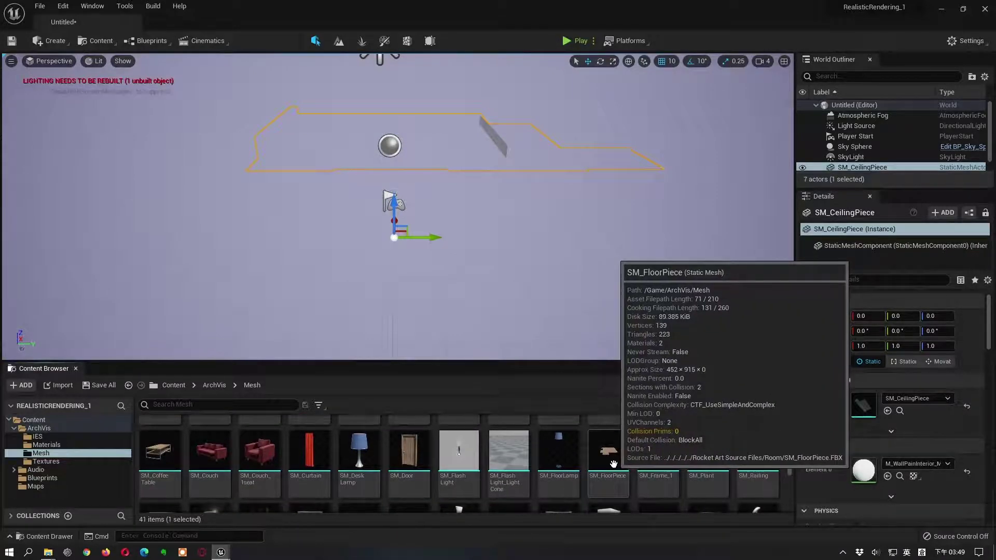
drag(613, 464, 317, 311)
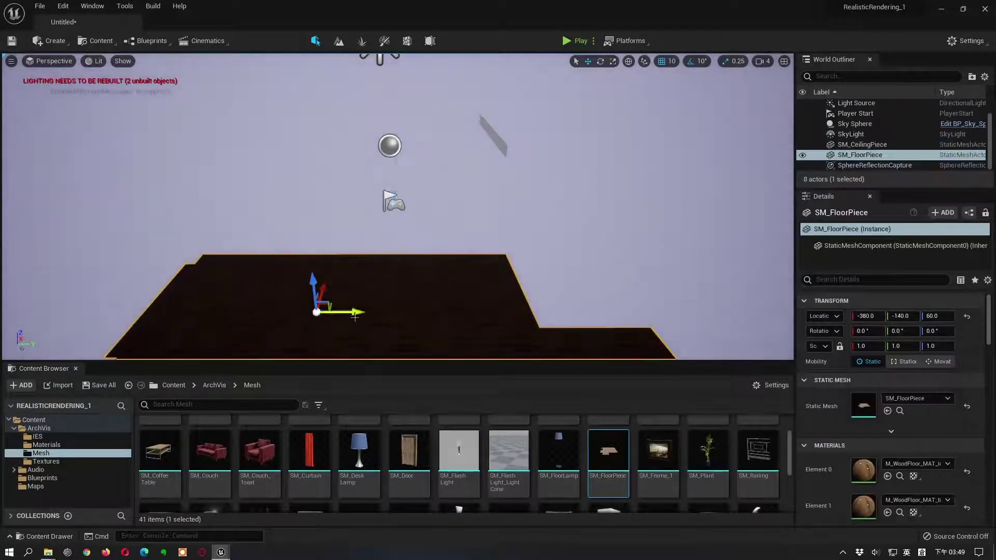
click(967, 316)
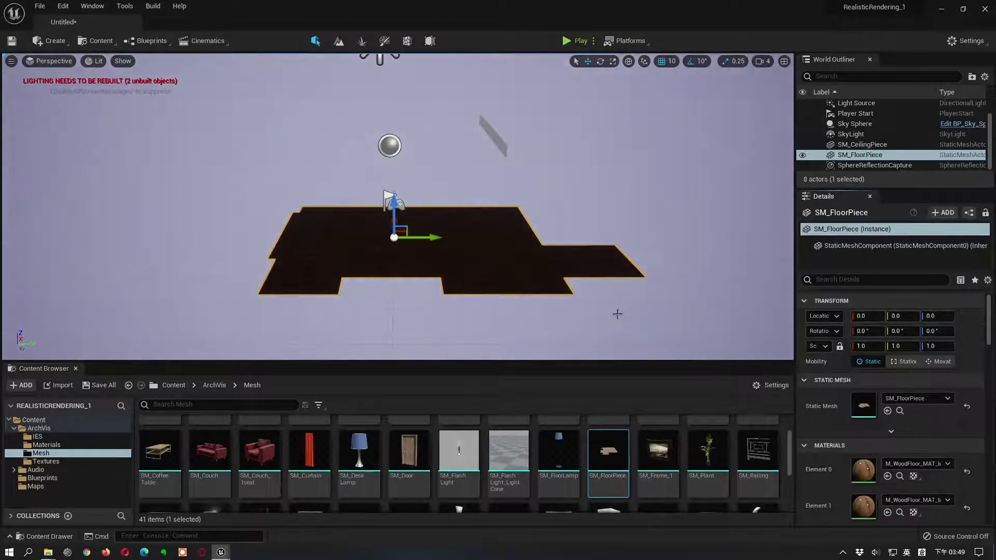
Examine the ceiling piece from above and below, comparing its visible faces and its alignment with the floor piece.
click(499, 142)
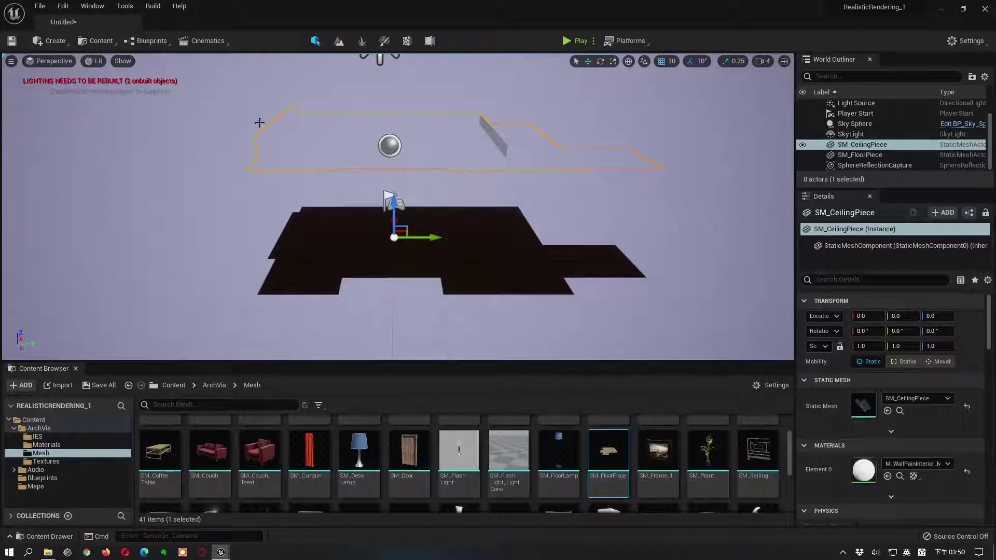
scroll(331, 143, up, 1)
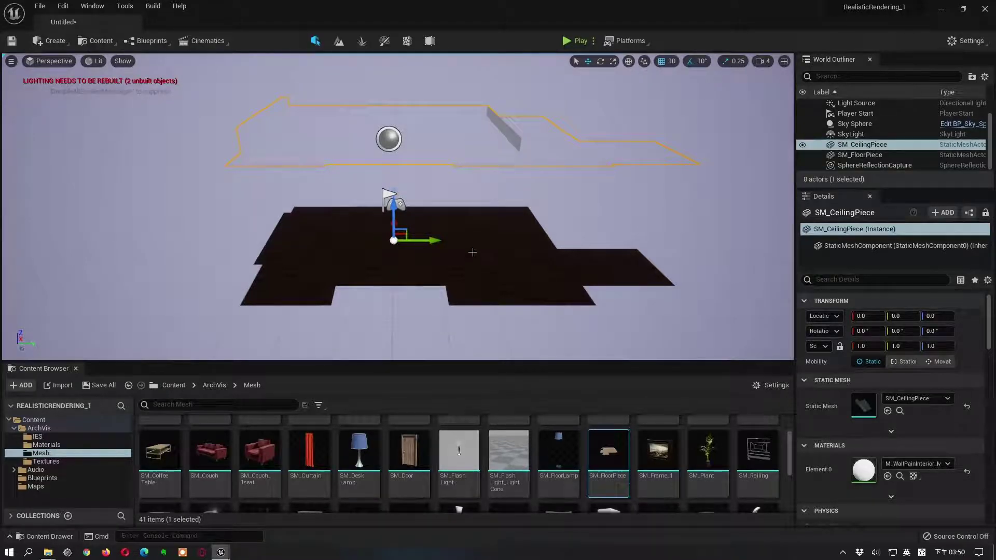
middle_drag(473, 266, 473, 348)
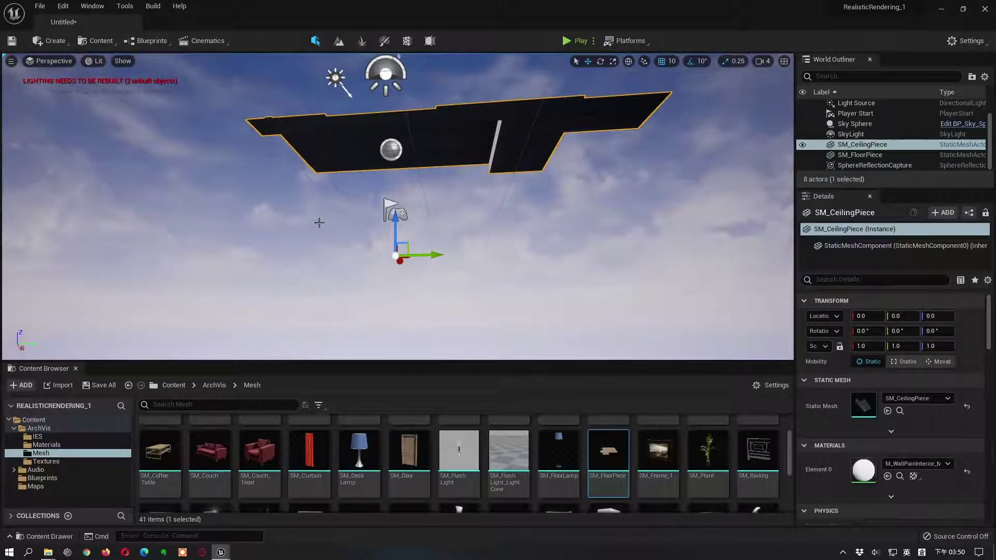
alt+drag(319, 222, 416, 188)
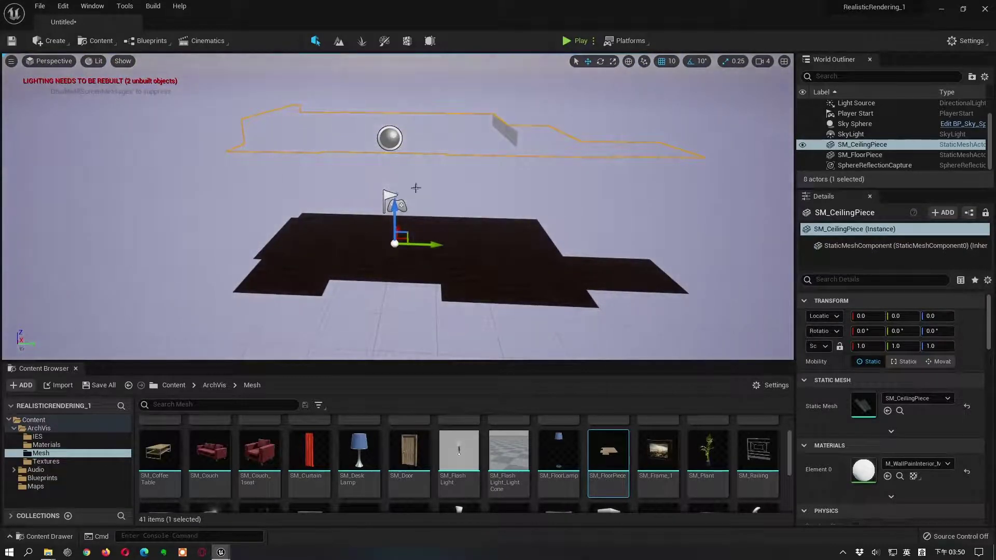
alt+drag(431, 150, 451, 180)
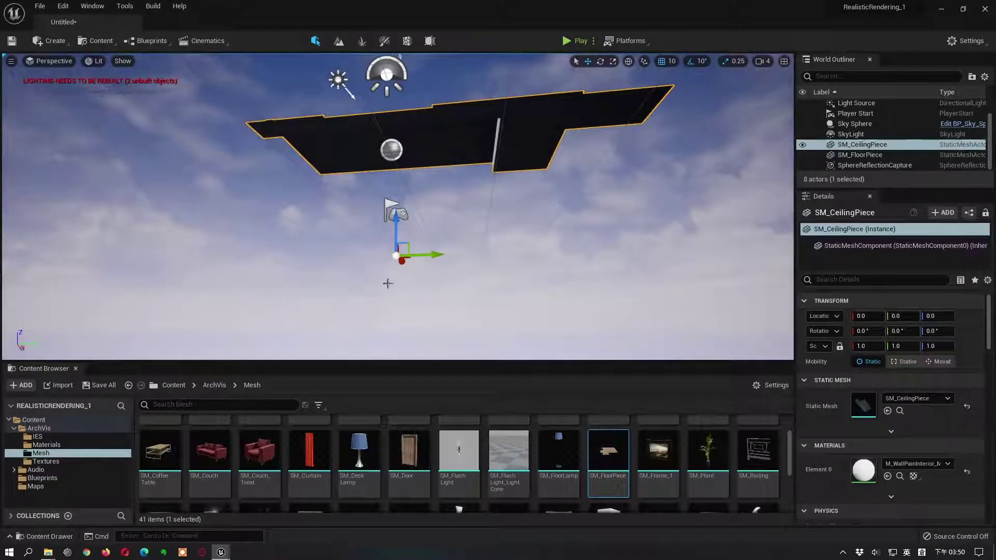
right_drag(443, 223, 400, 259)
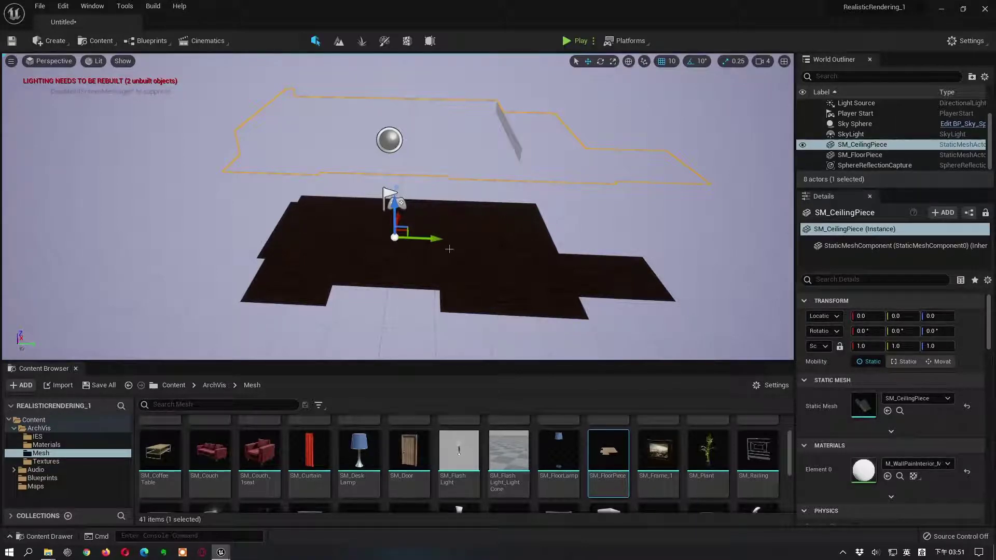
click(413, 134)
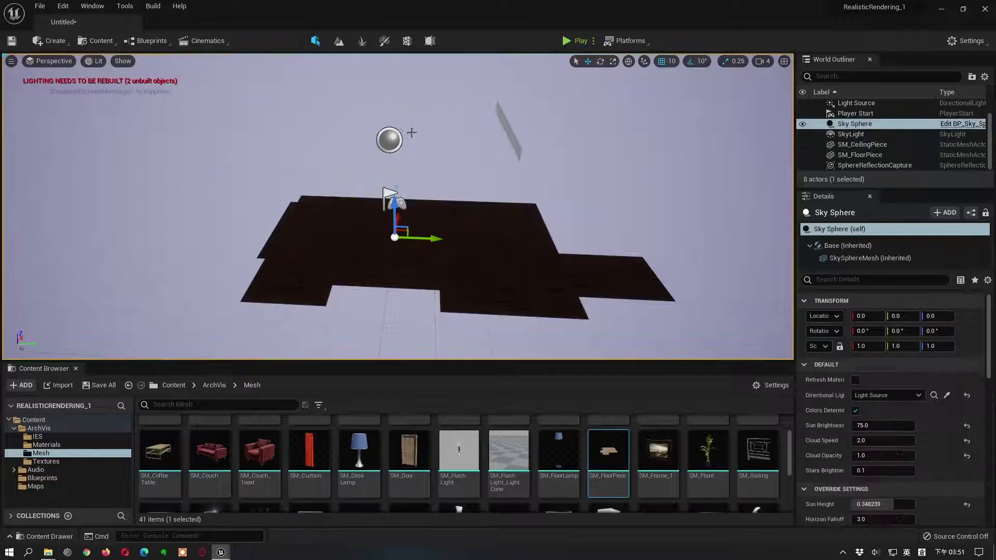
click(512, 139)
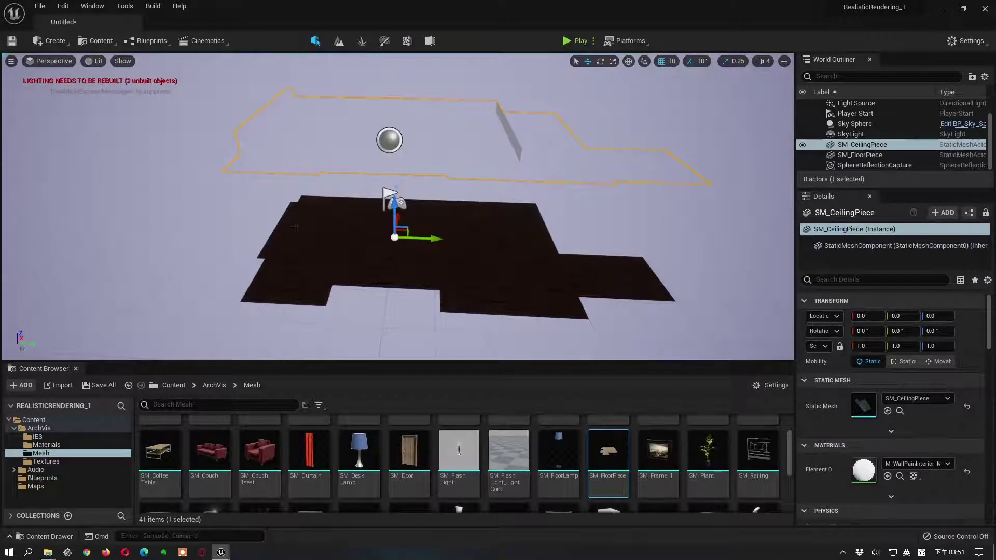
right_drag(440, 275, 477, 260)
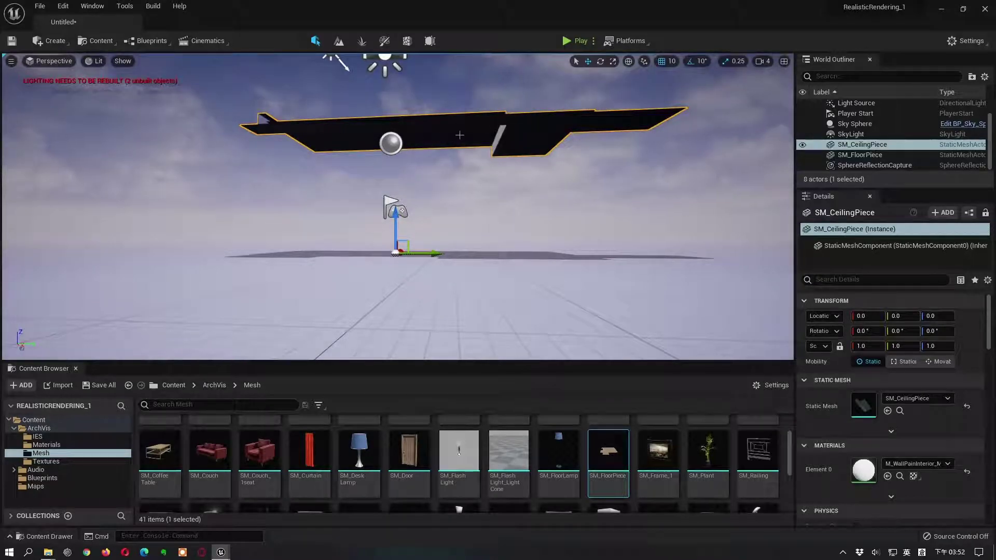
right_drag(455, 179, 465, 107)
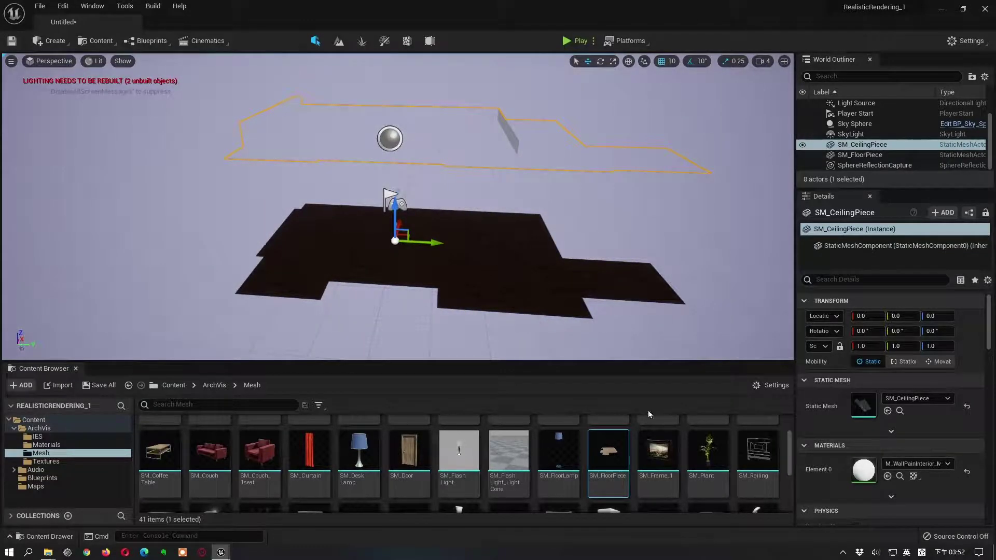
Add SM_WallPiece1 and SM_WallPiece2 to the level and reset both locations to 0, 0, 0.
drag(791, 466, 789, 484)
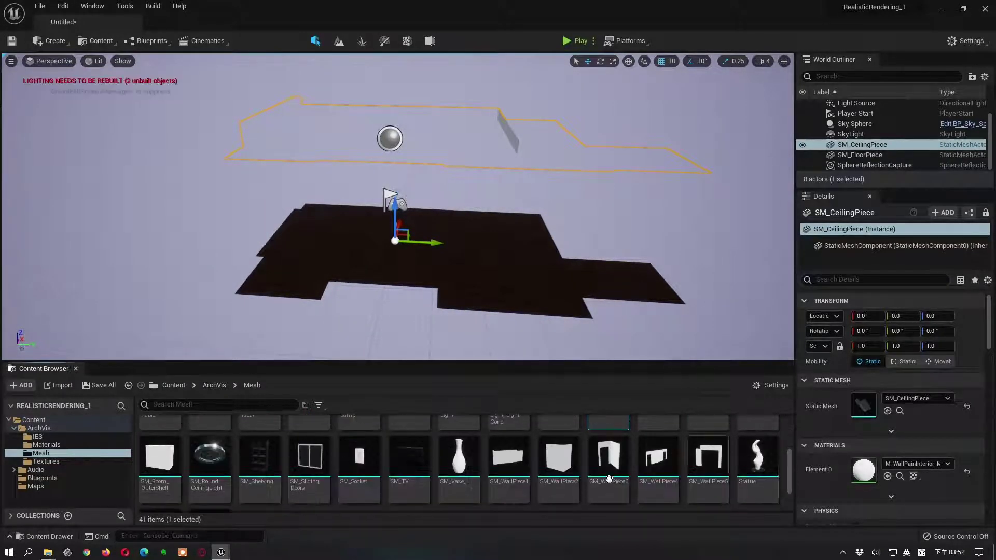
drag(508, 460, 230, 304)
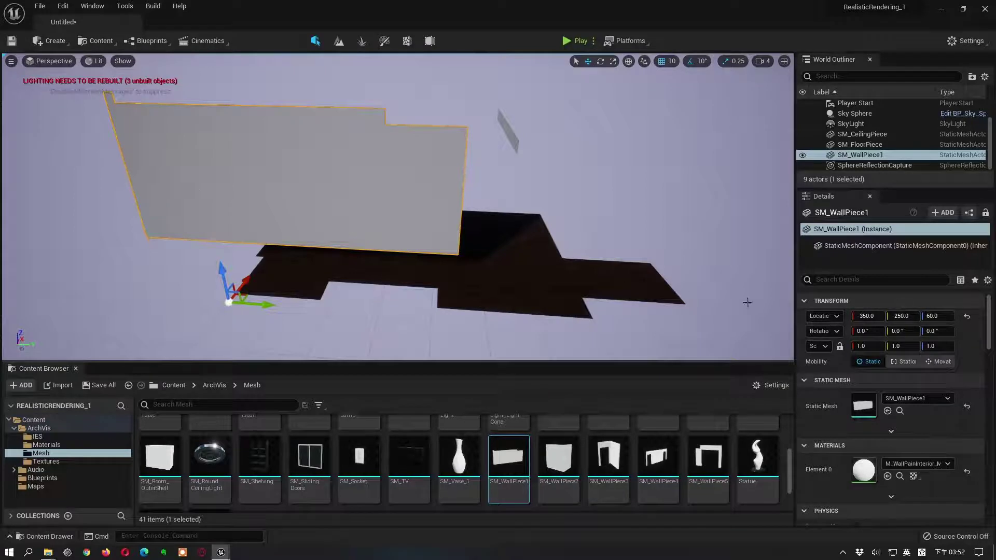
click(967, 316)
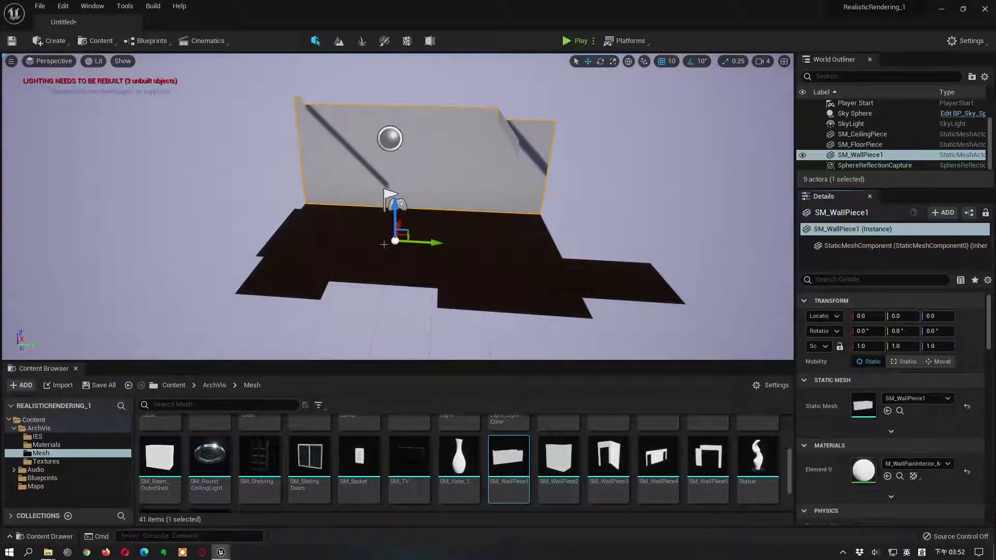
mouse_move(389, 267)
right_down()
mouse_move(388, 233)
mouse_move(388, 266)
right_up()
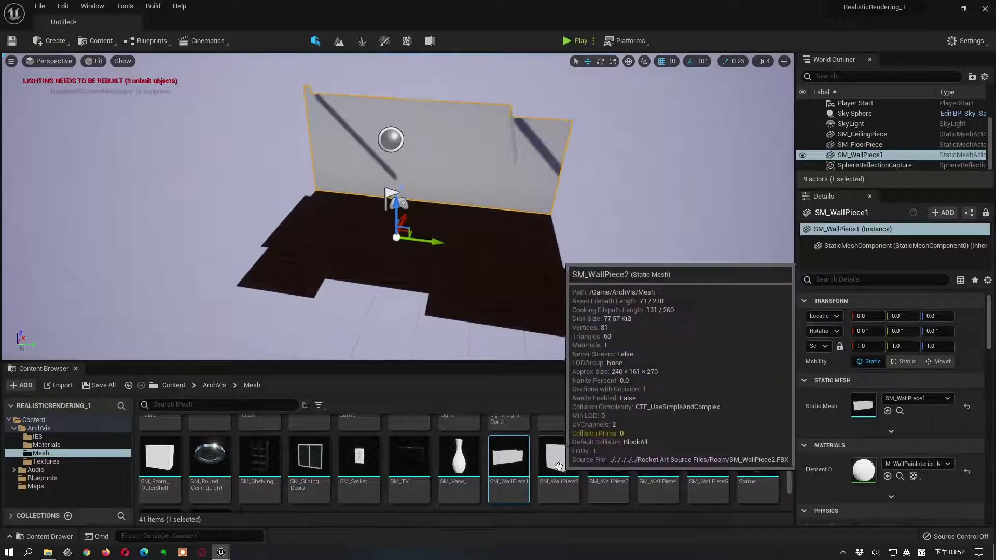
drag(559, 457, 319, 284)
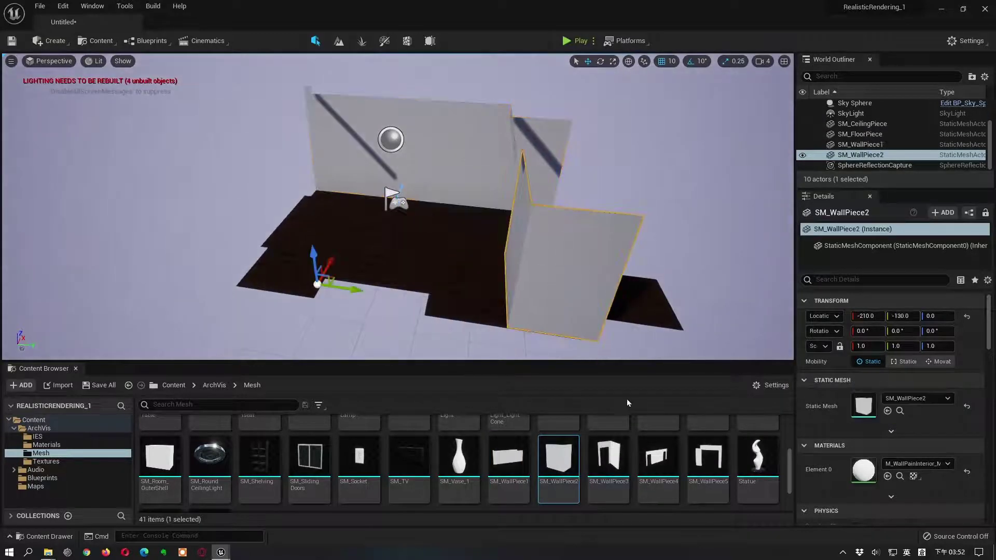
click(967, 318)
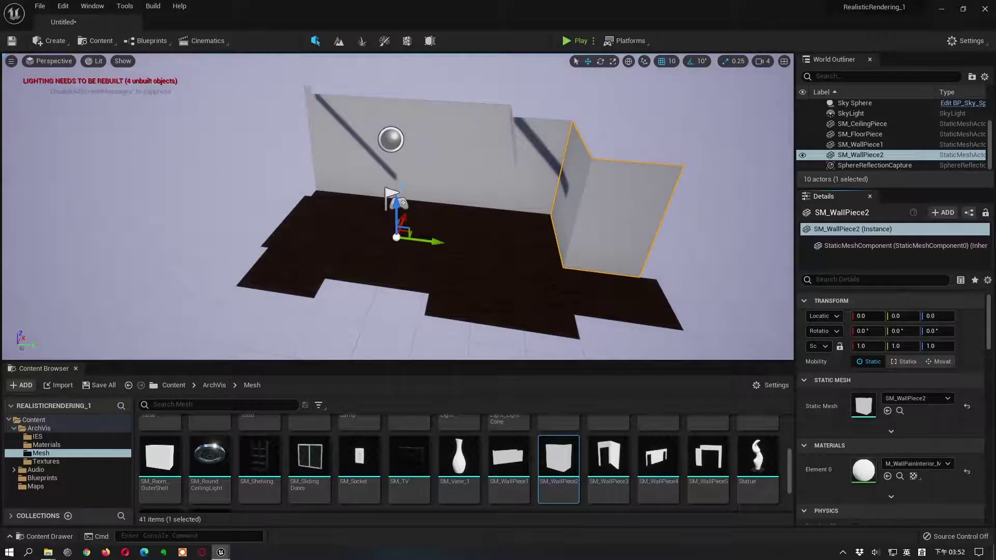
Add SM_WallPiece3, SM_WallPiece4 and SM_WallPiece5 to the level and reset each location to 0, 0, 0.
drag(608, 456, 388, 337)
click(967, 316)
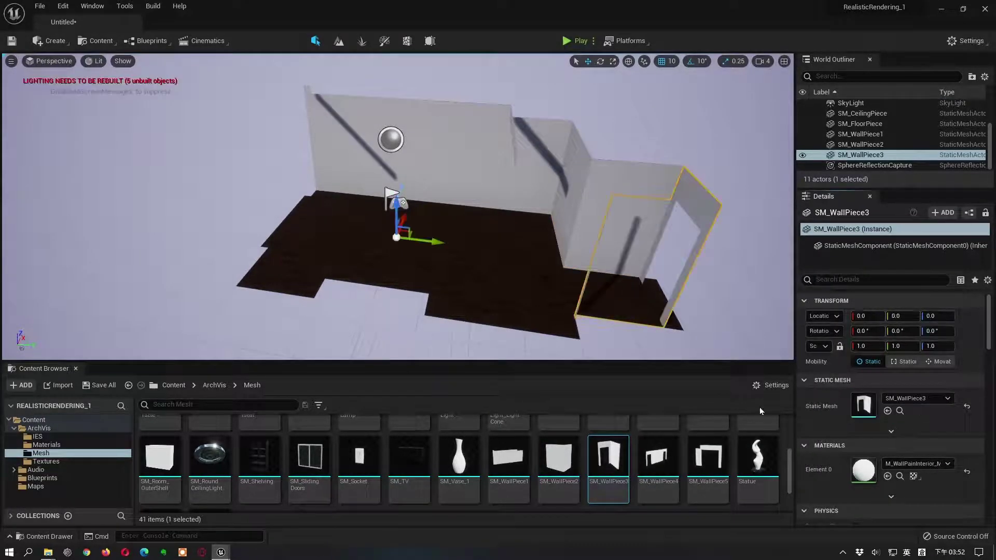
drag(658, 456, 353, 280)
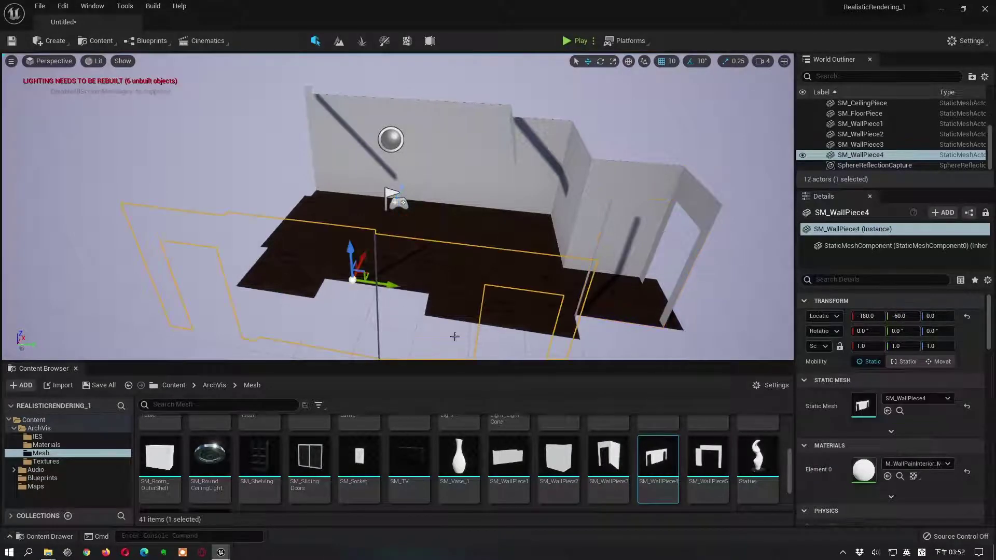
click(967, 316)
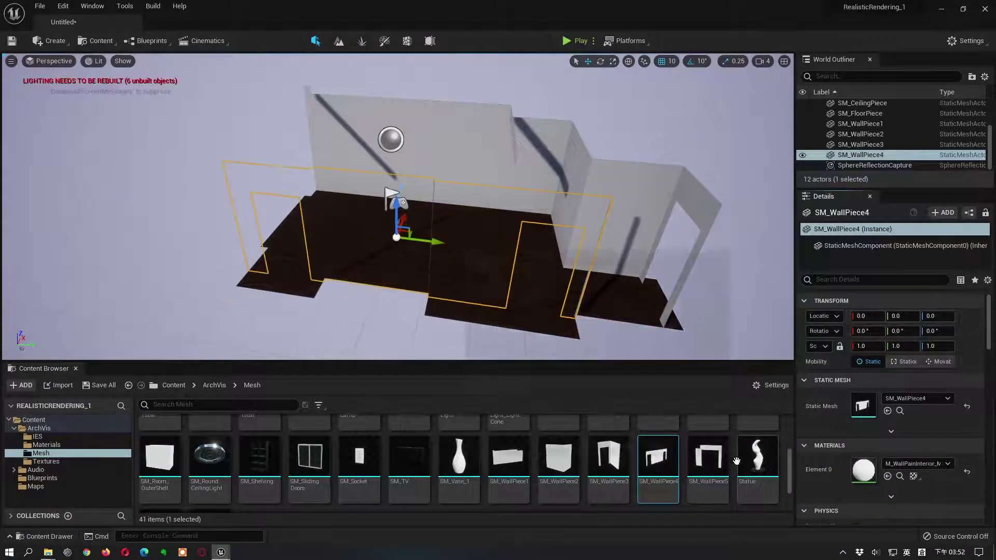
drag(708, 456, 459, 285)
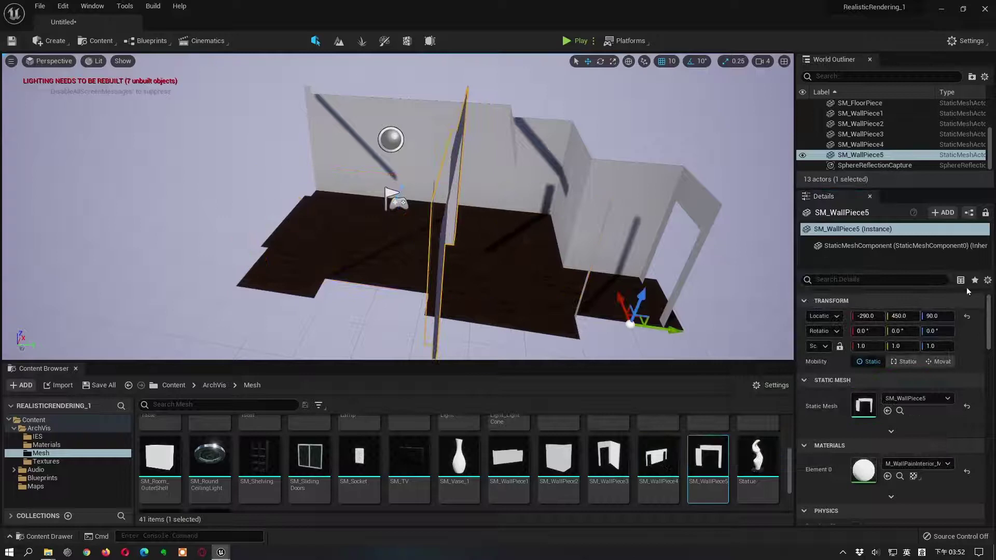
click(967, 316)
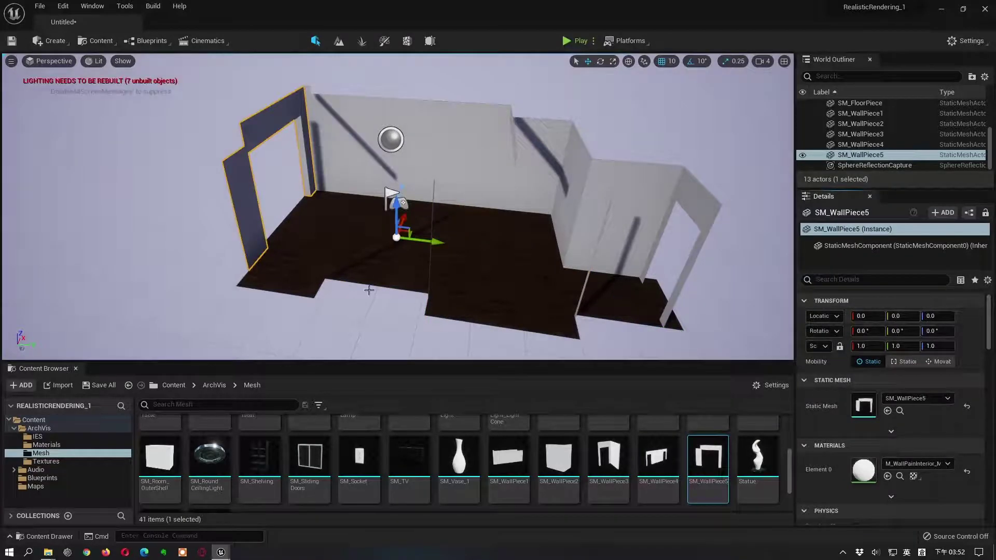
Inspect the assembled room from inside and outside, selecting SM_WallPiece4, SM_WallPiece5 and SM_FloorPiece to check the separate pieces.
mouse_move(369, 290)
alt+mouse_down()
mouse_move(622, 275)
mouse_move(622, 294)
mouse_move(623, 270)
mouse_move(623, 295)
mouse_move(369, 287)
alt+mouse_up()
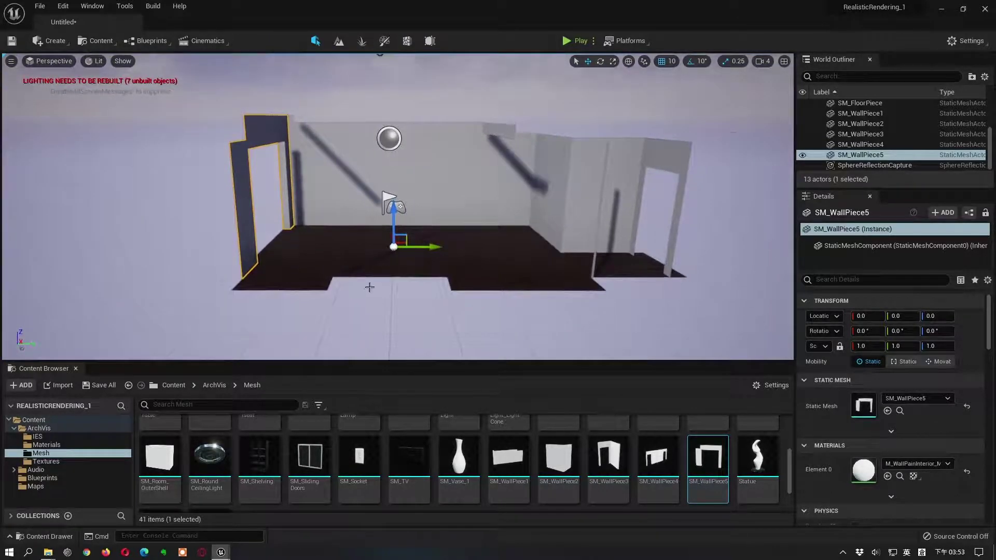
scroll(369, 287, up, 10)
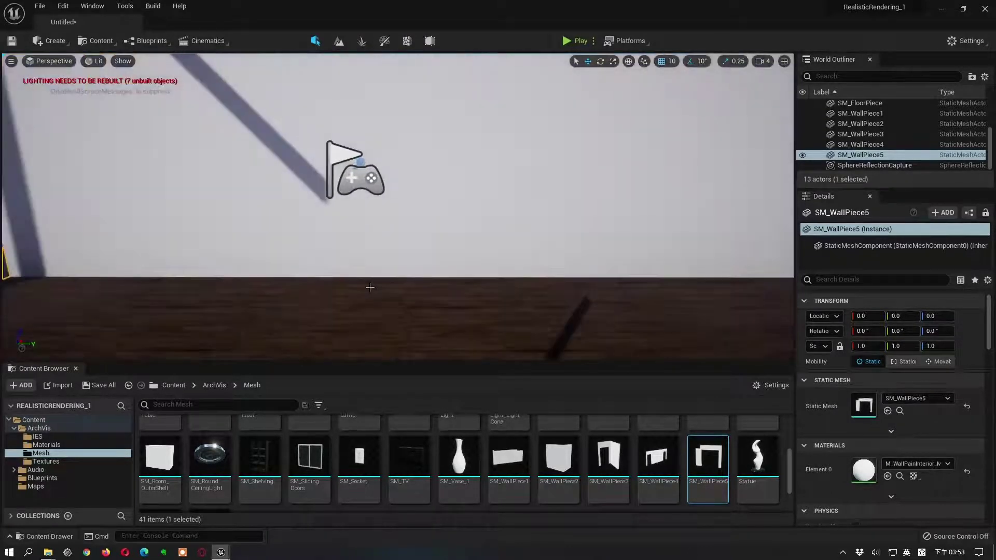
alt+drag(369, 287, 426, 199)
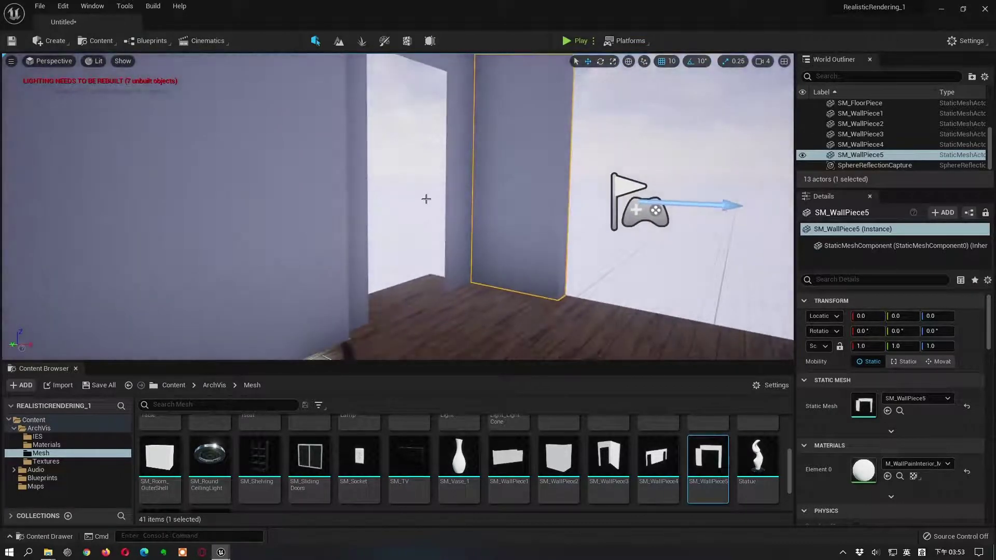
alt+drag(265, 275, 306, 269)
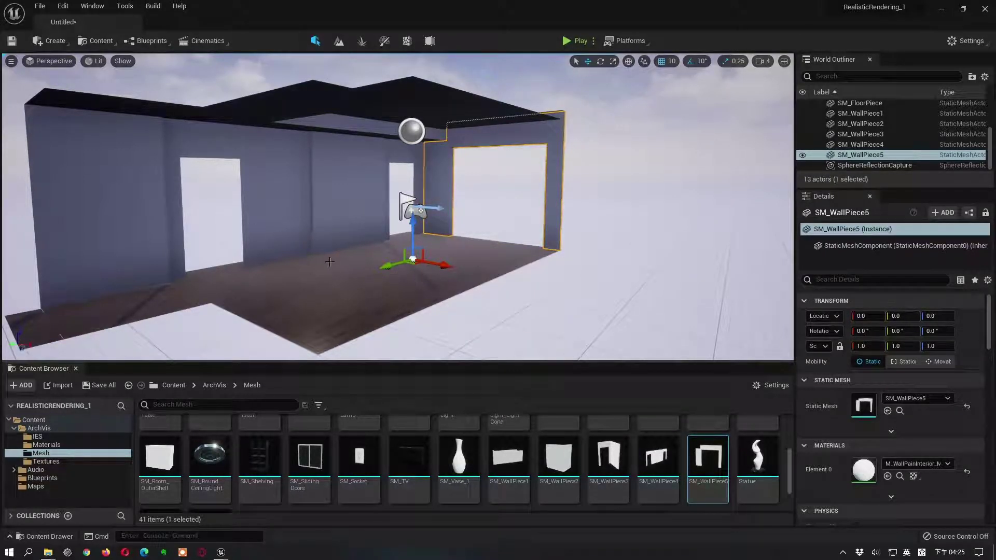
click(343, 215)
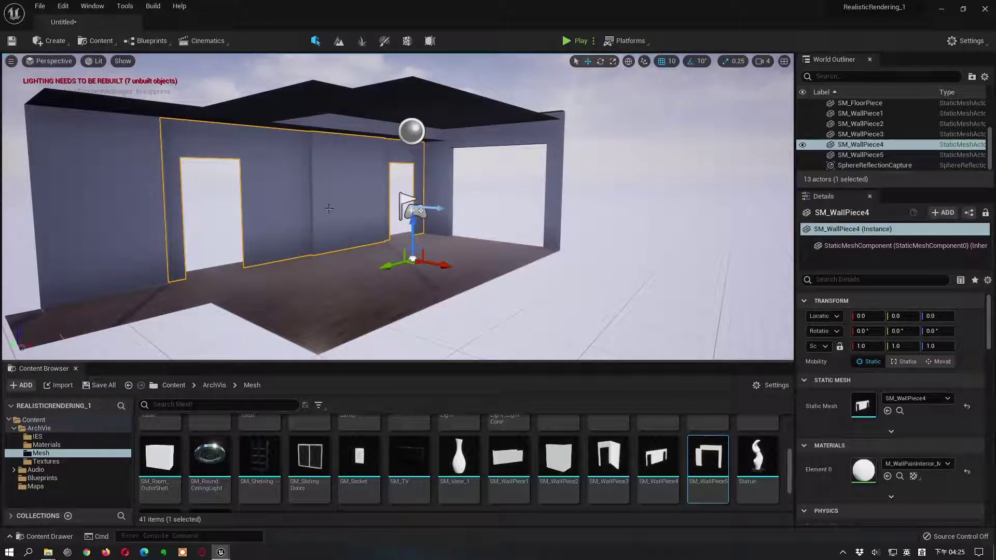
click(519, 139)
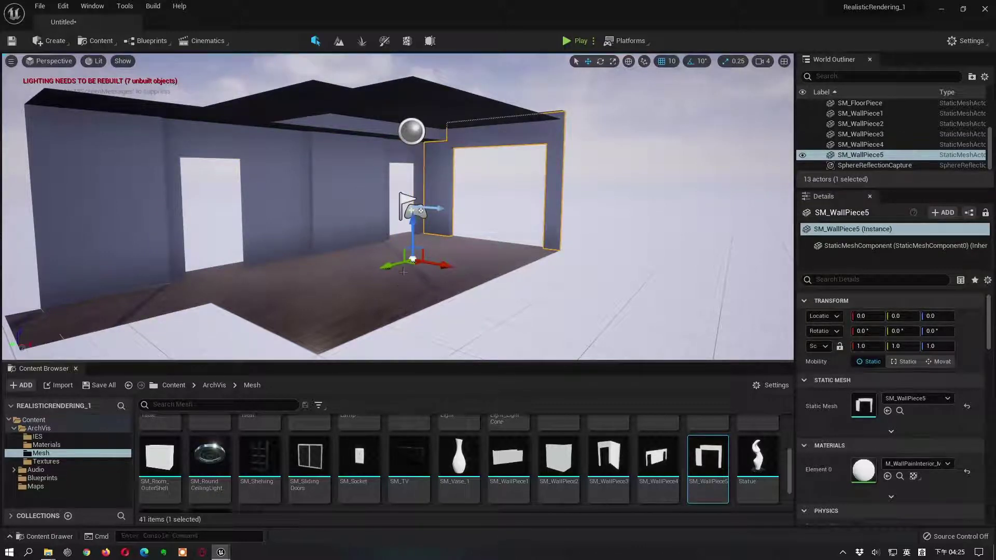
click(346, 210)
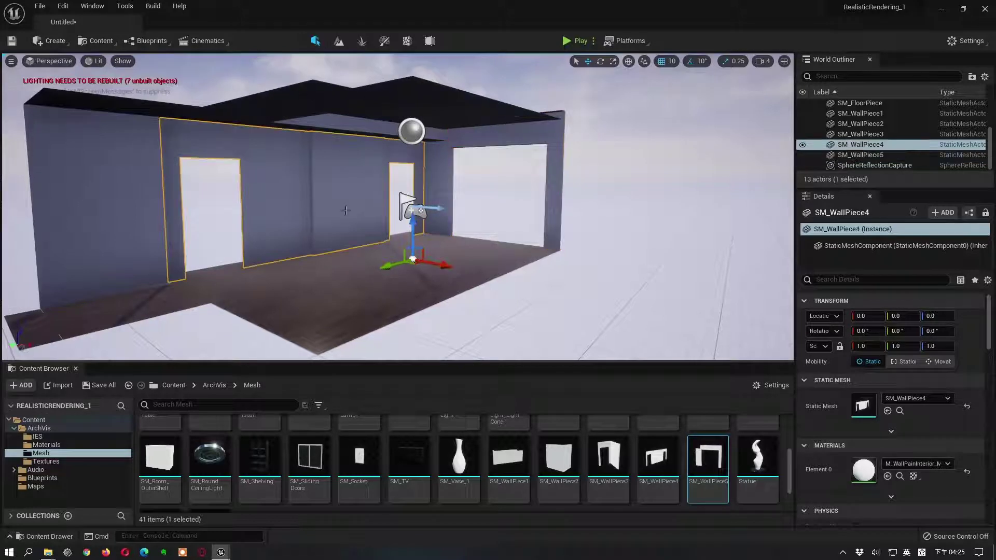
click(113, 229)
click(395, 286)
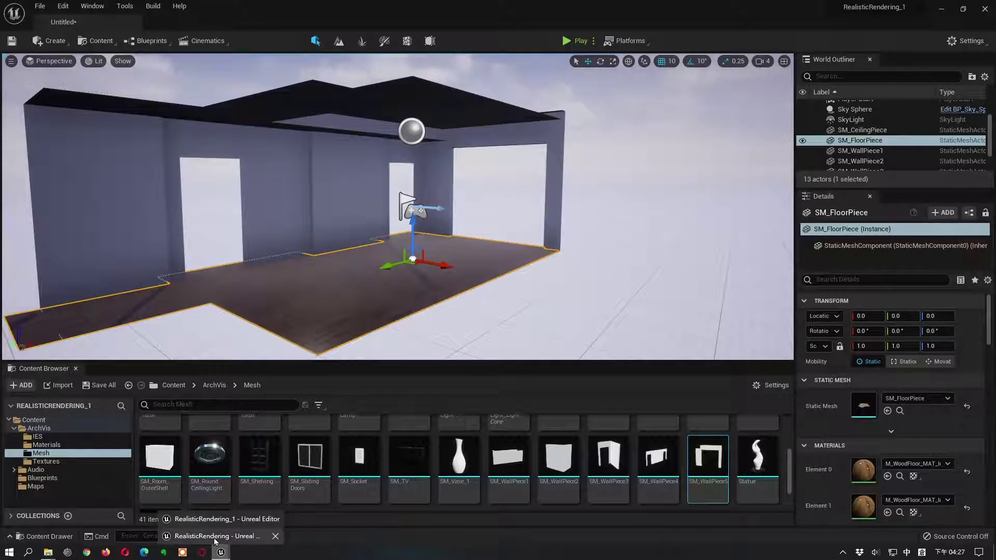
Switch to the RealisticRendering project and select SM_Room9 together with WallPiece124, WallPiece226, WallPiece328, WallPiece430 and WallPiece532.
click(212, 538)
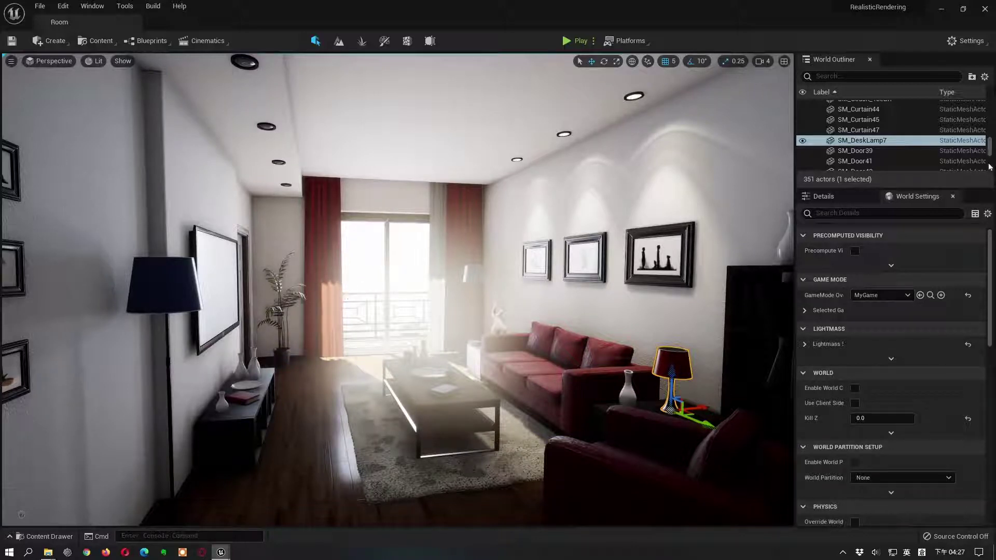
mouse_move(989, 153)
mouse_down()
mouse_move(989, 129)
mouse_move(991, 154)
mouse_up()
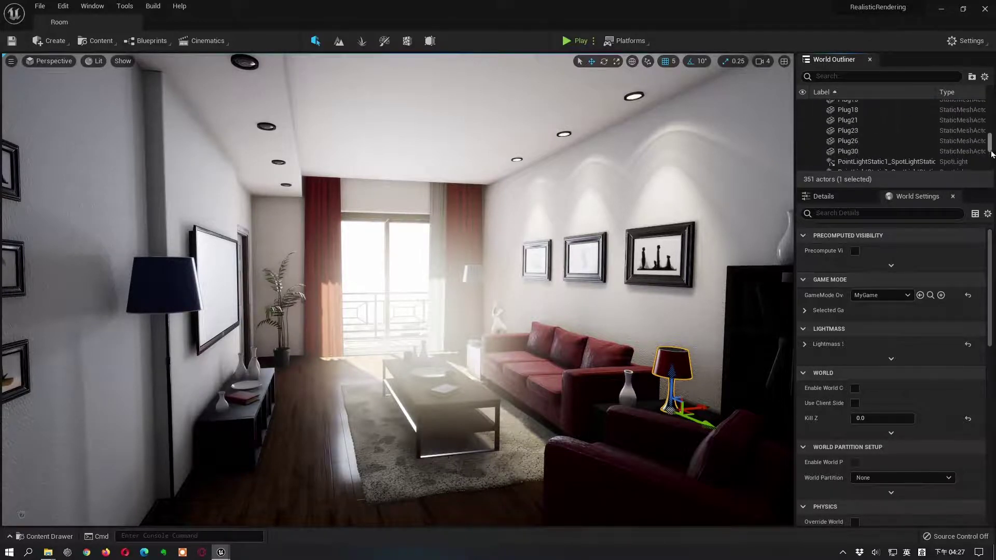
click(729, 173)
scroll(907, 142, down, 1)
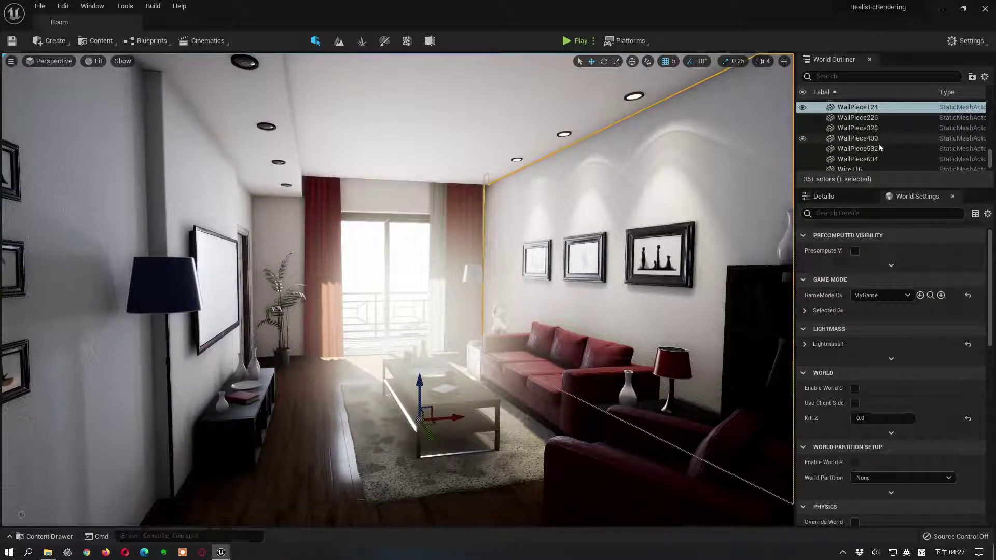
shift+click(878, 157)
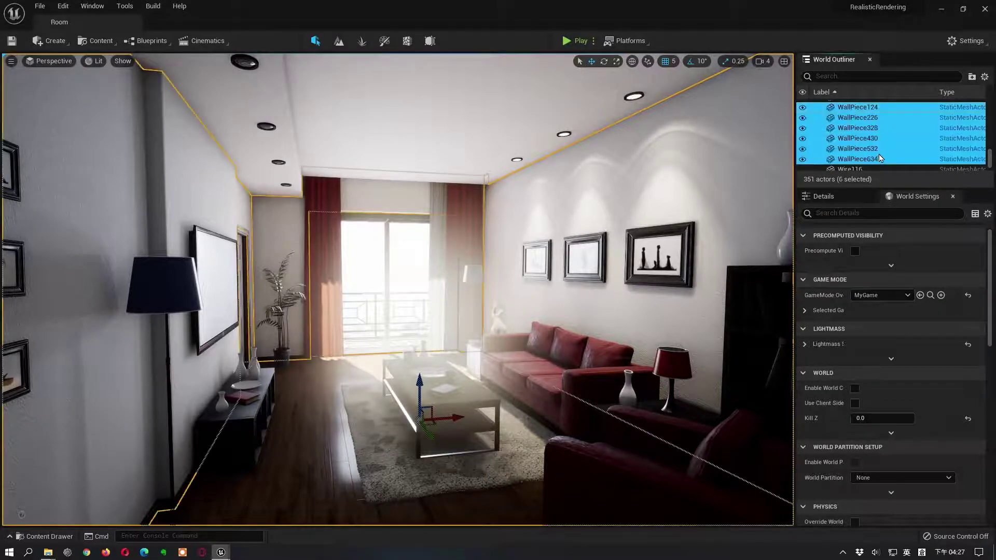
scroll(879, 157, up, 1)
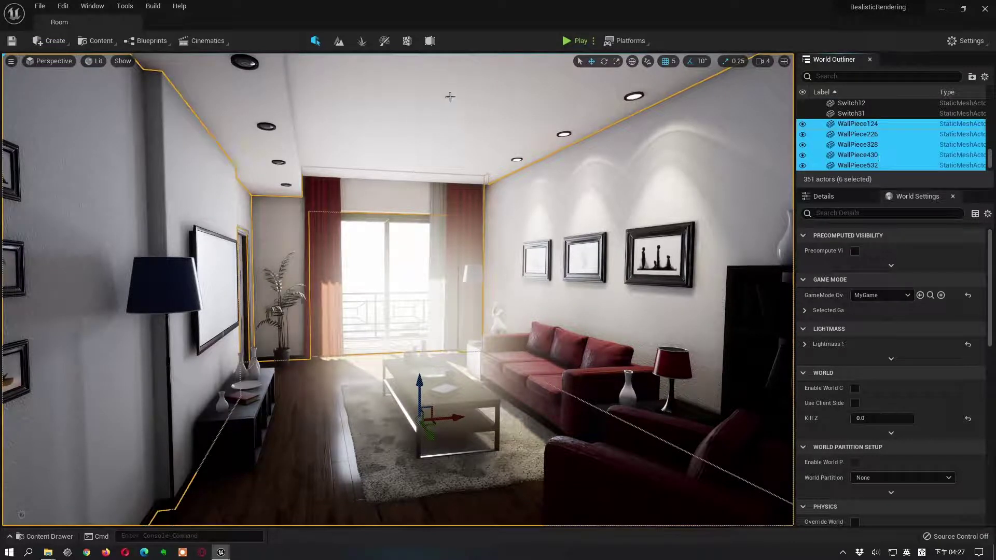
ctrl+click(450, 97)
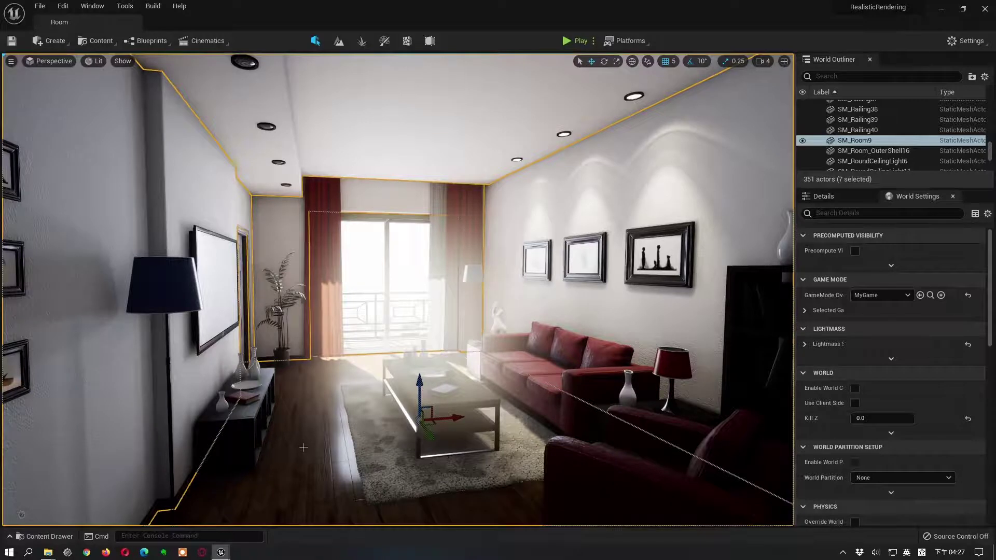
ctrl+click(886, 143)
Look through the level's actor list to review where the selected room and wall piece actors sit.
scroll(886, 143, down, 5)
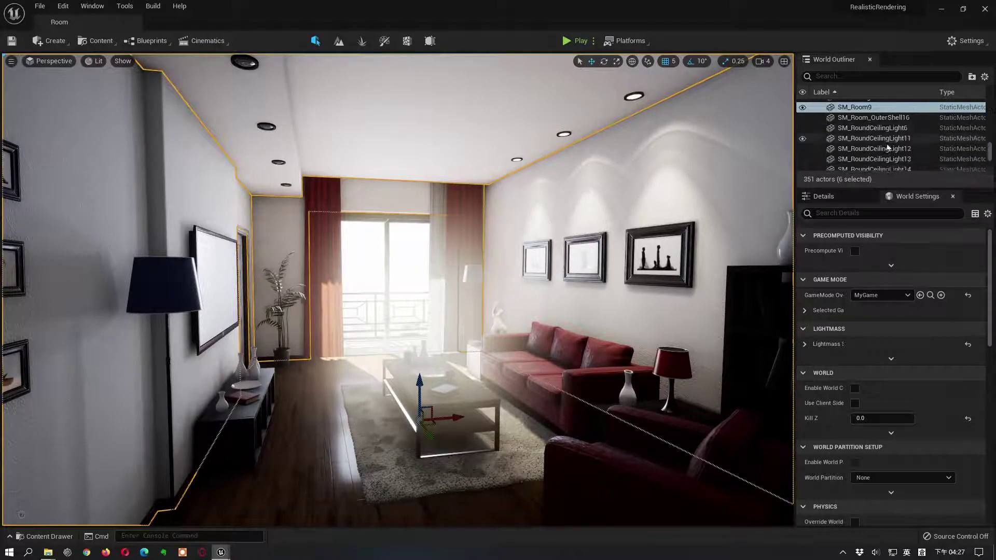
scroll(886, 144, down, 10)
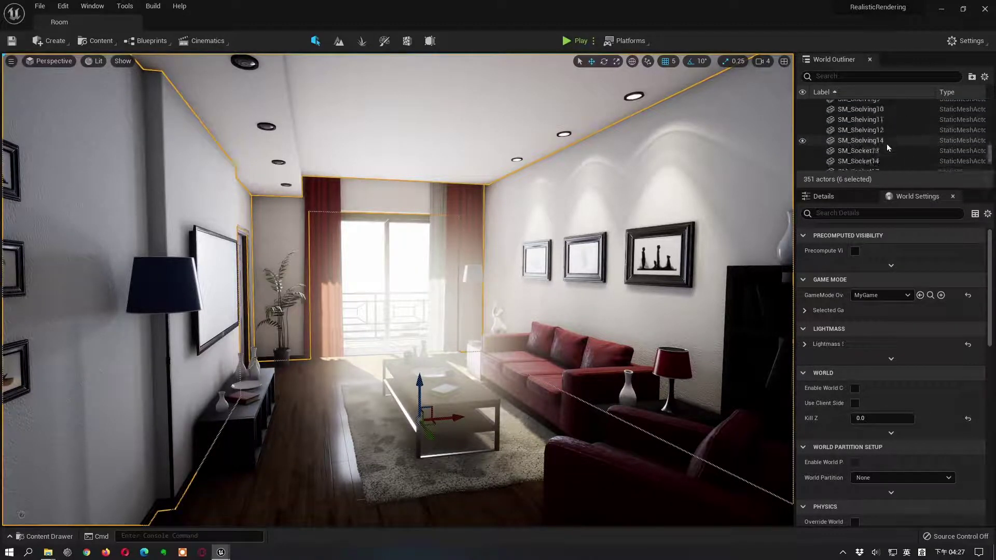
scroll(886, 144, down, 2)
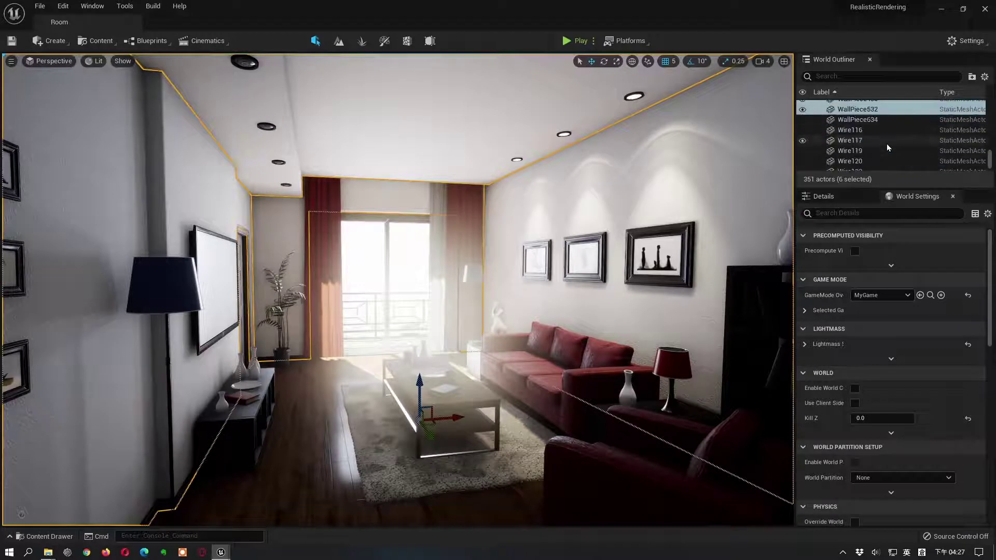
scroll(883, 140, up, 15)
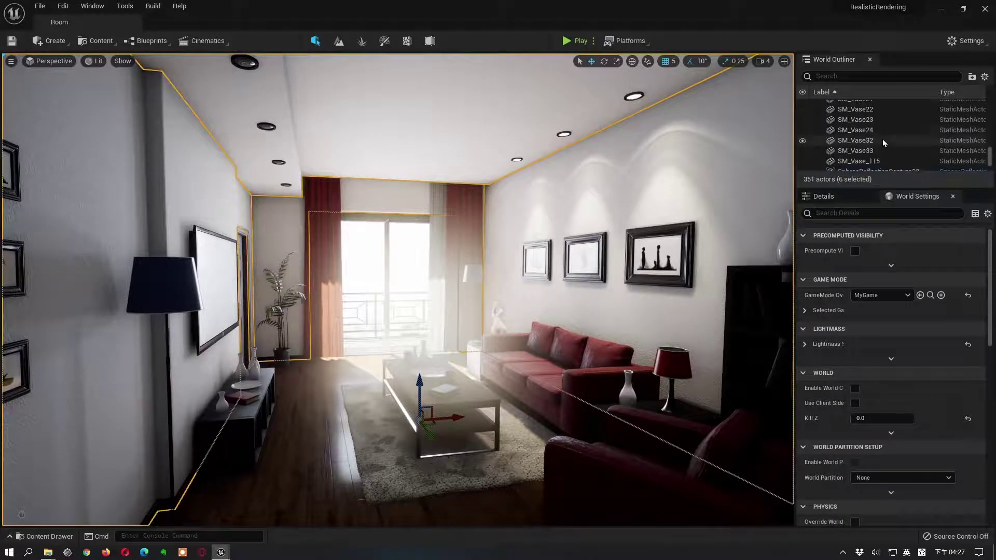
scroll(882, 139, up, 15)
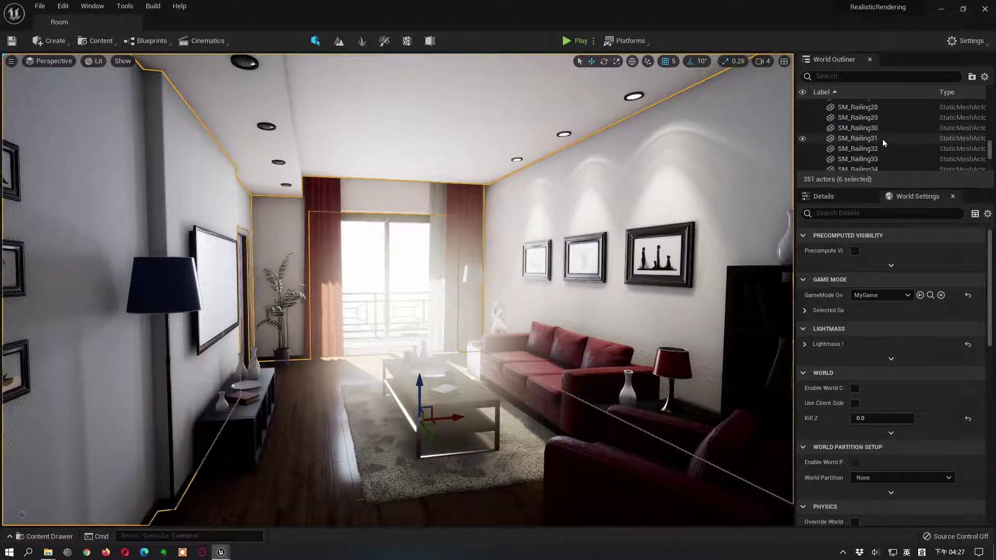
scroll(883, 139, up, 10)
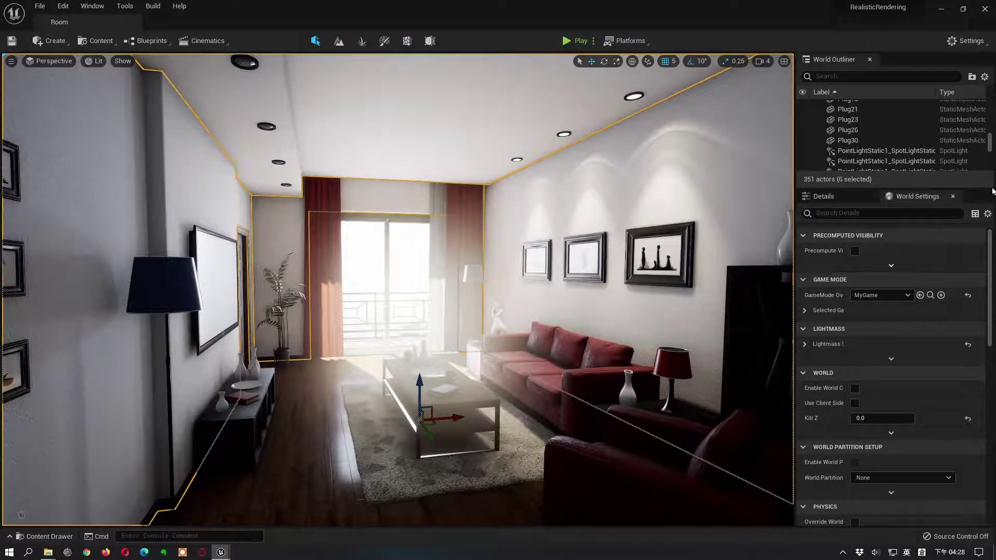
drag(990, 147, 990, 157)
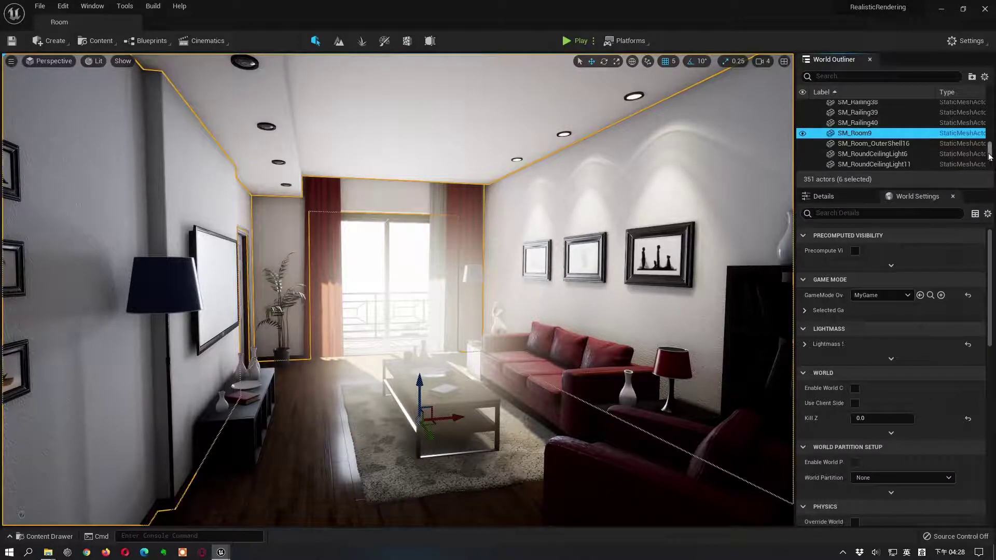
drag(990, 157, 990, 162)
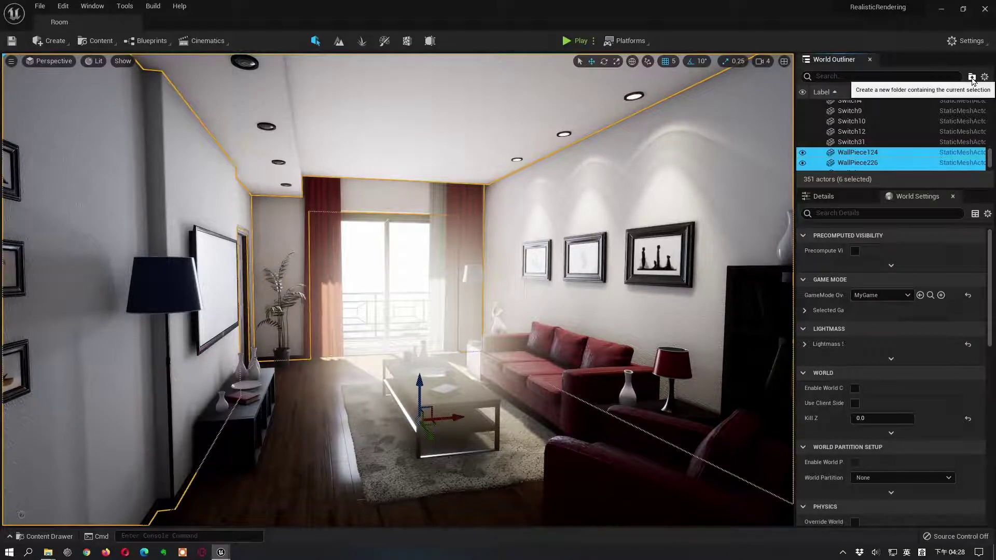
Create a new folder containing the selected room and wall pieces and review its contents.
click(971, 77)
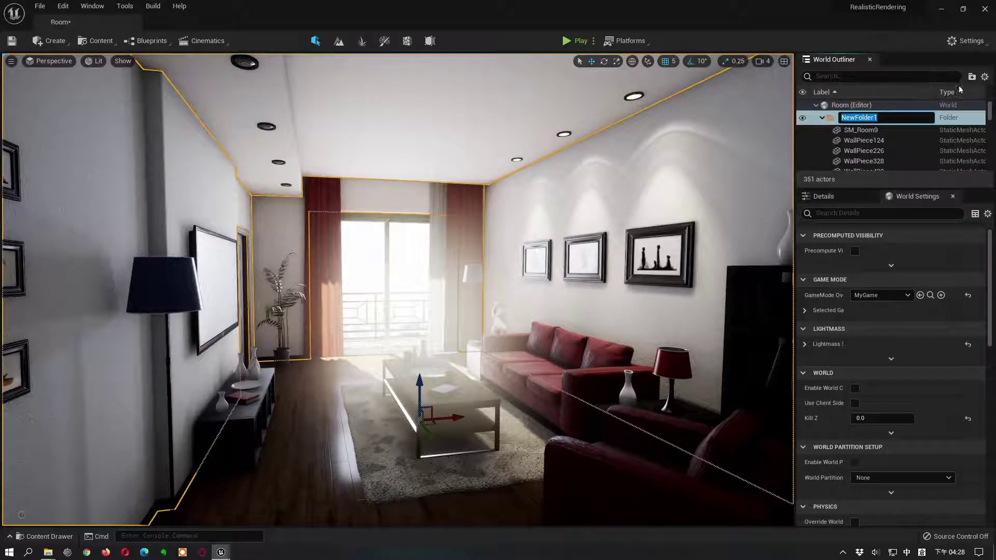
scroll(877, 142, down, 1)
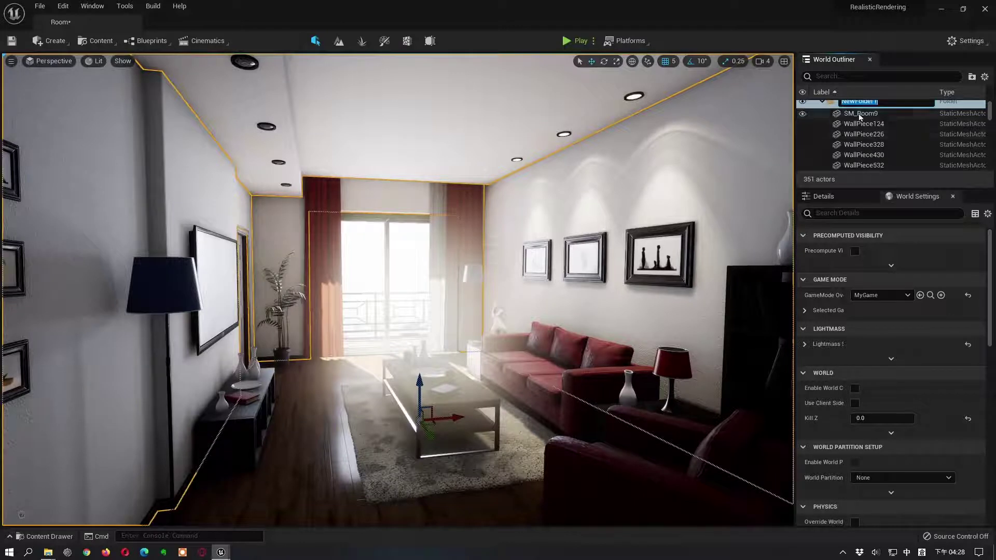
scroll(861, 143, down, 1)
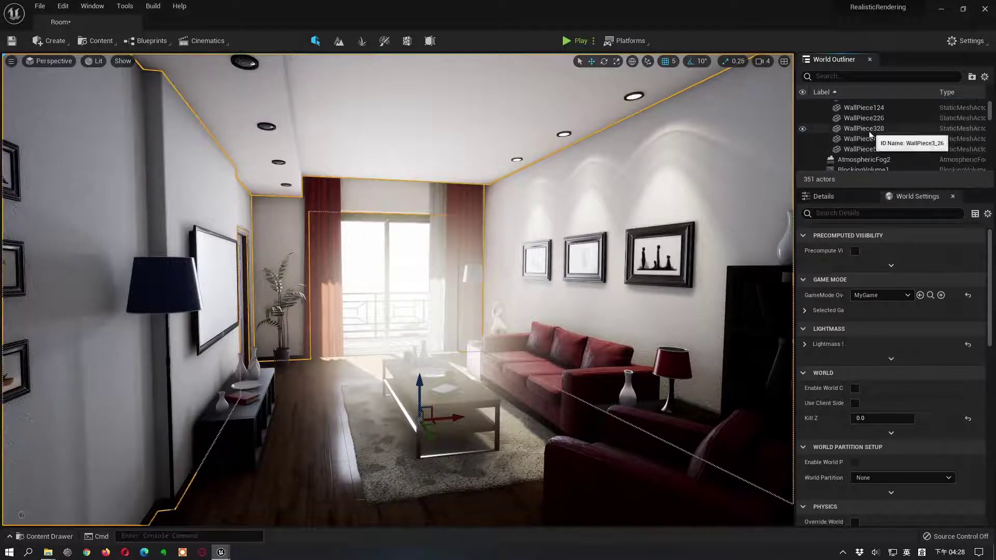
scroll(870, 129, up, 2)
scroll(870, 130, down, 2)
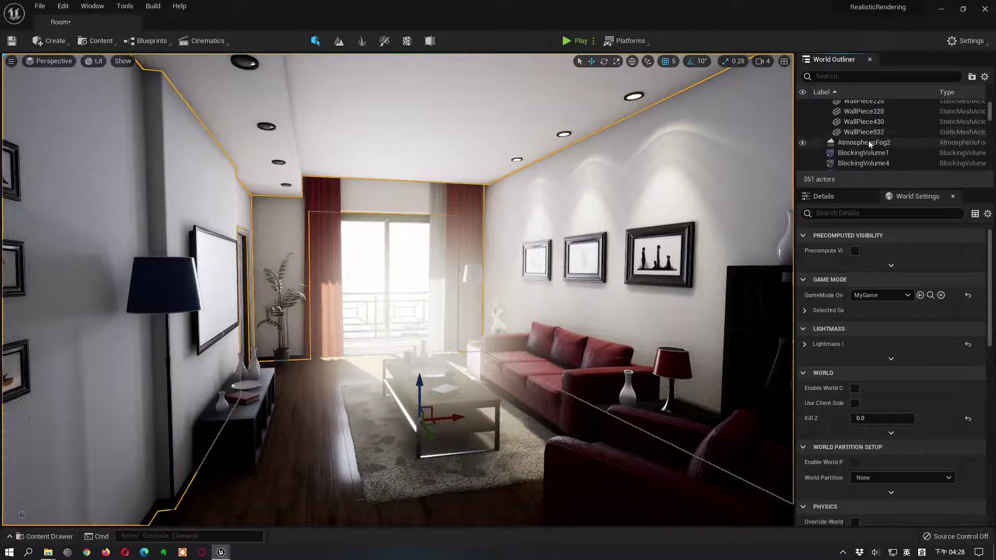
scroll(869, 141, up, 2)
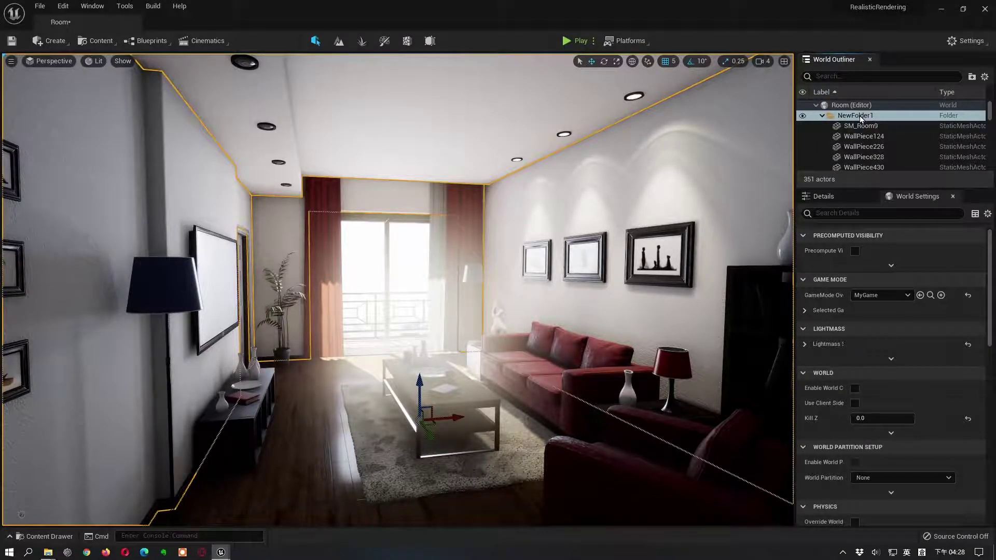
Rename the new folder of room pieces to Room_Mesh.
click(860, 116)
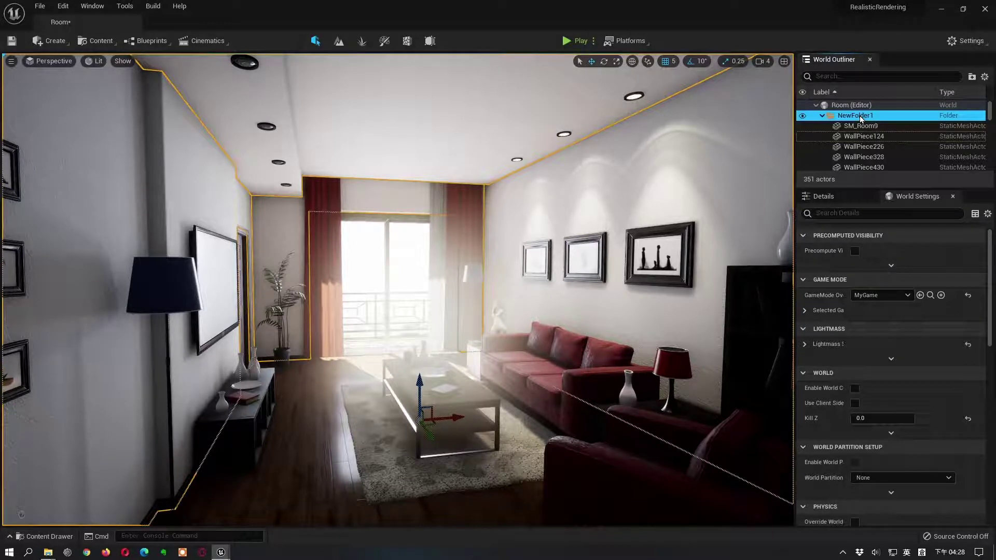
right_click(860, 116)
mouse_move(872, 348)
mouse_move(870, 394)
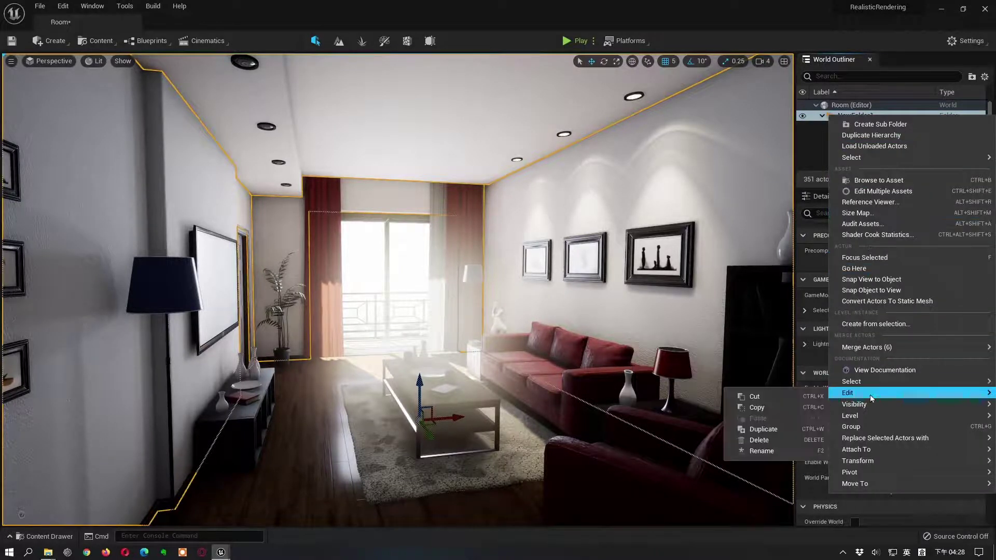
click(771, 451)
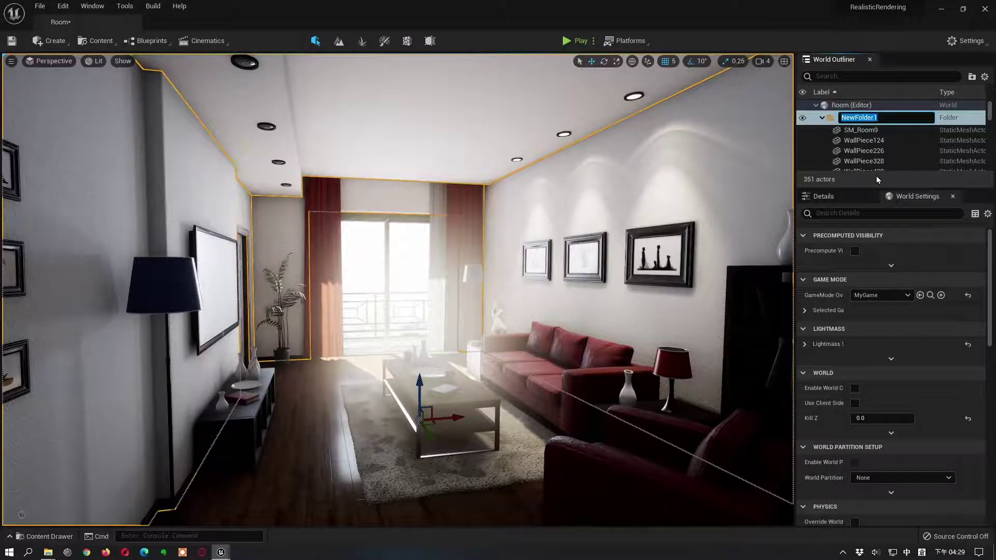
text(R人人一)
key(shift)
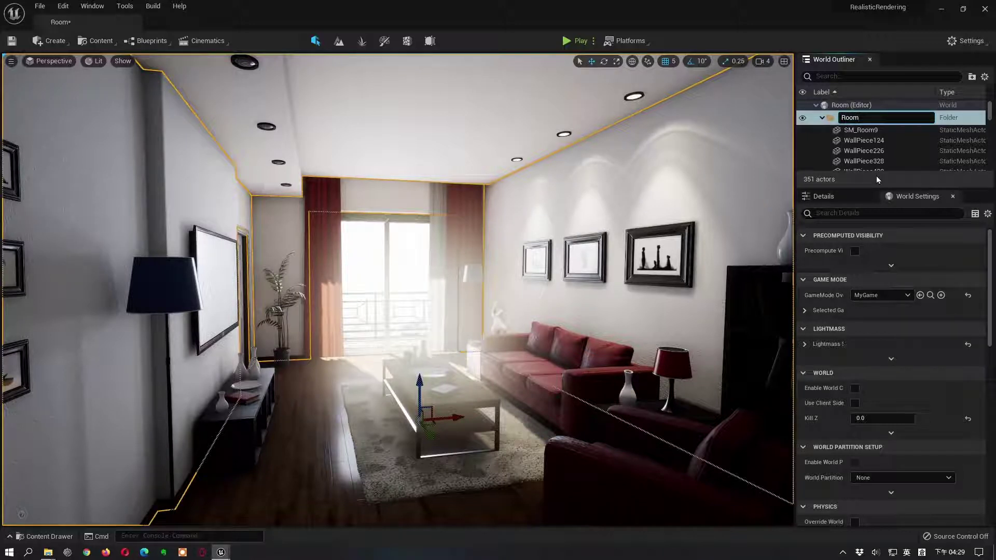
text(_Mesh)
key(Return)
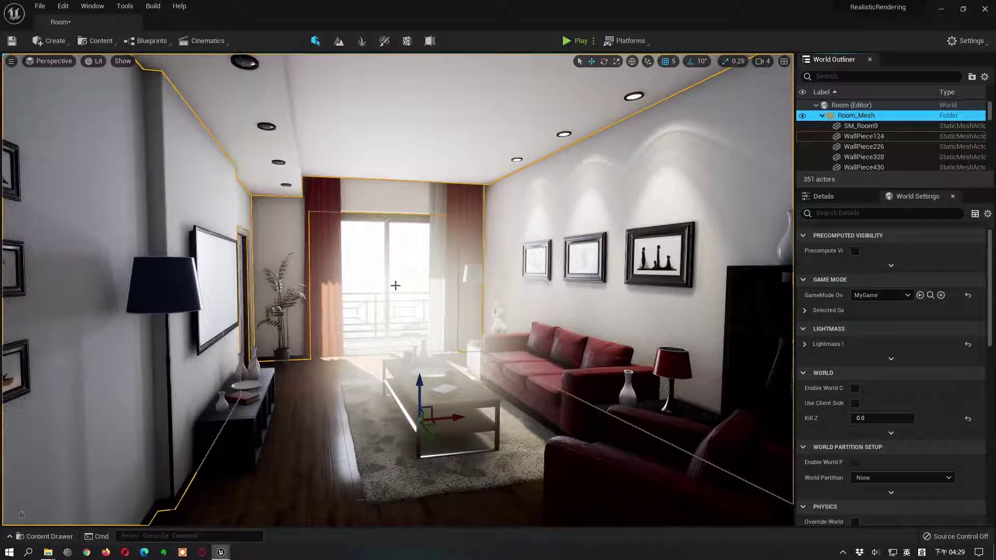
Select the coffee table, search the level's actors for "Room" to locate the Room_Mesh folder, and clear the search.
click(438, 384)
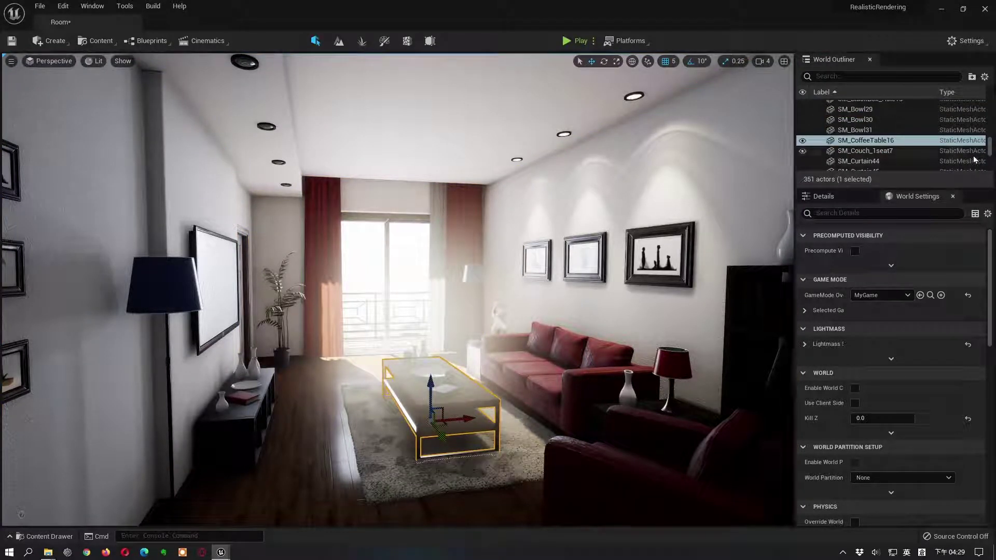
click(872, 77)
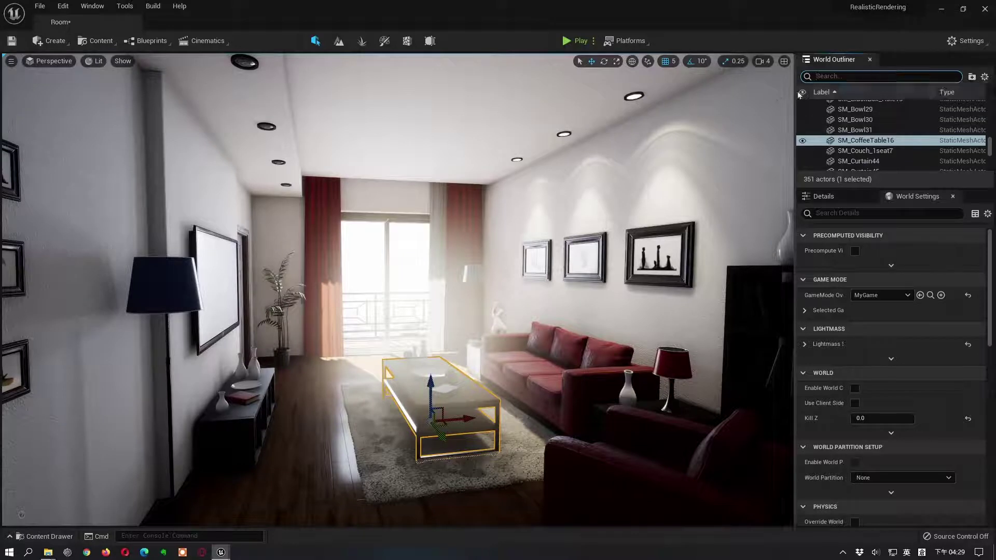
text(Room)
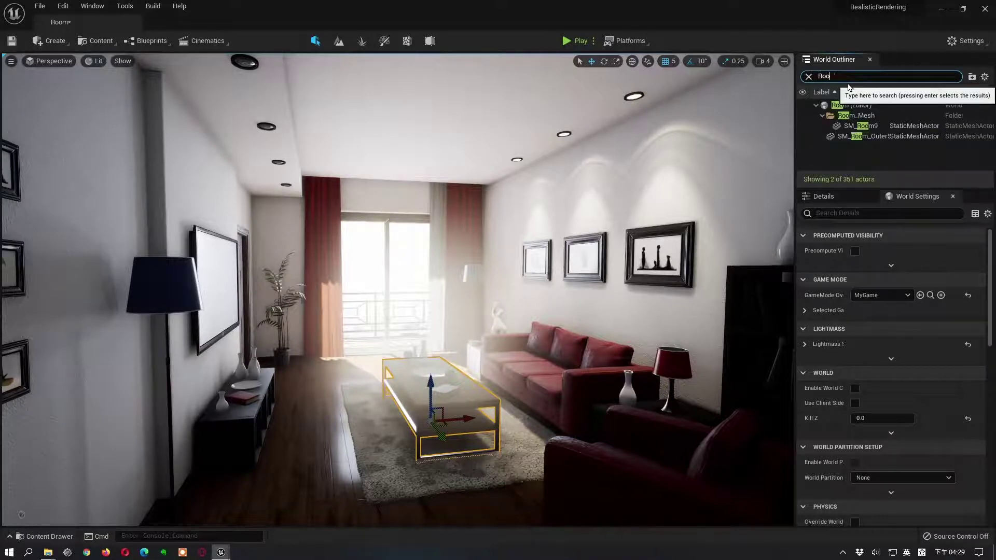
click(862, 116)
click(808, 76)
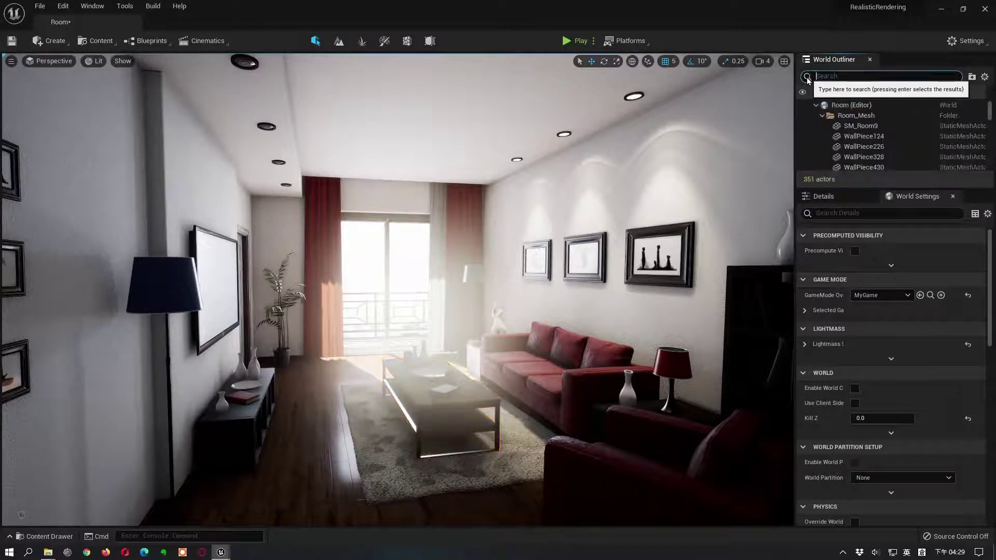
Select all descendants of the Room_Mesh folder and switch back to the RealisticRendering_1 project.
click(868, 116)
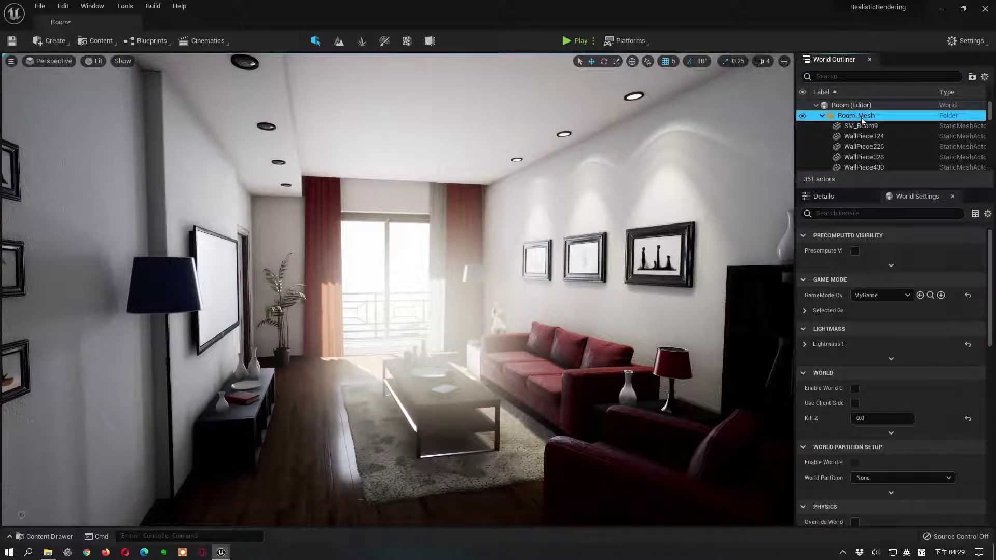
right_click(862, 120)
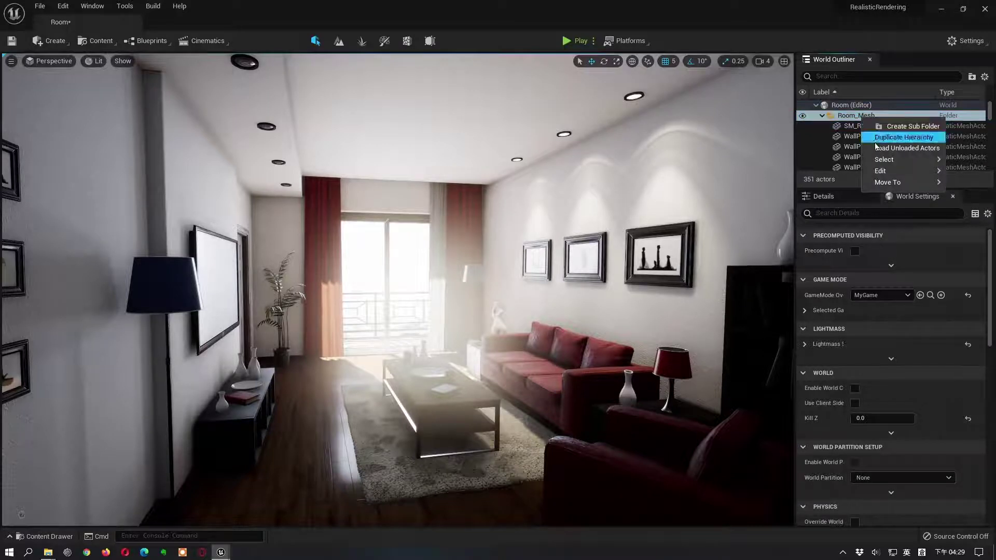
mouse_move(881, 159)
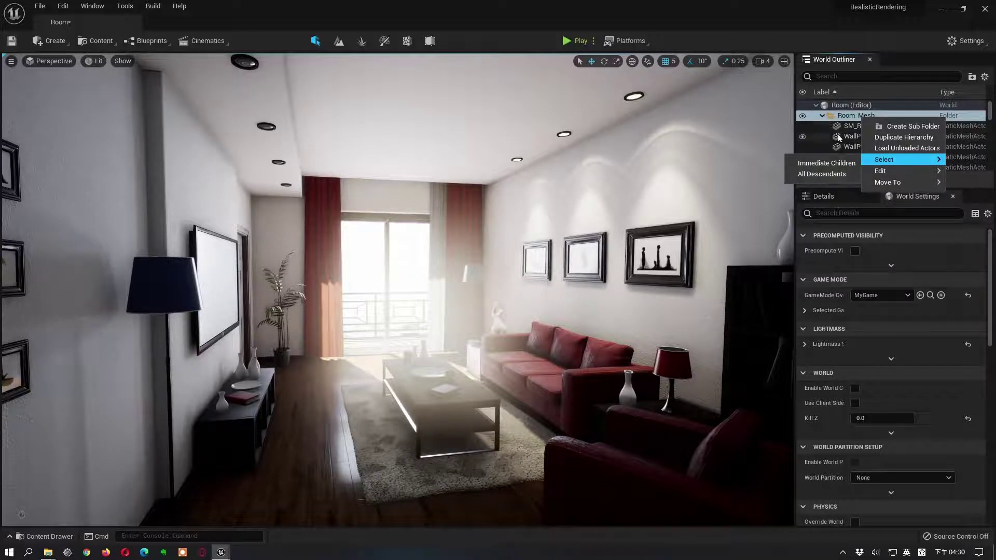
click(838, 175)
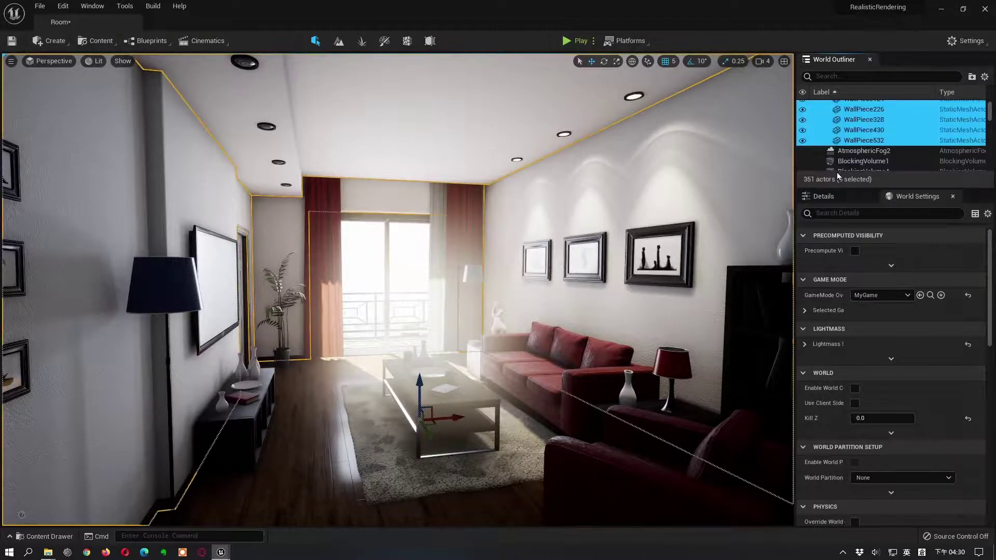
scroll(835, 155, up, 3)
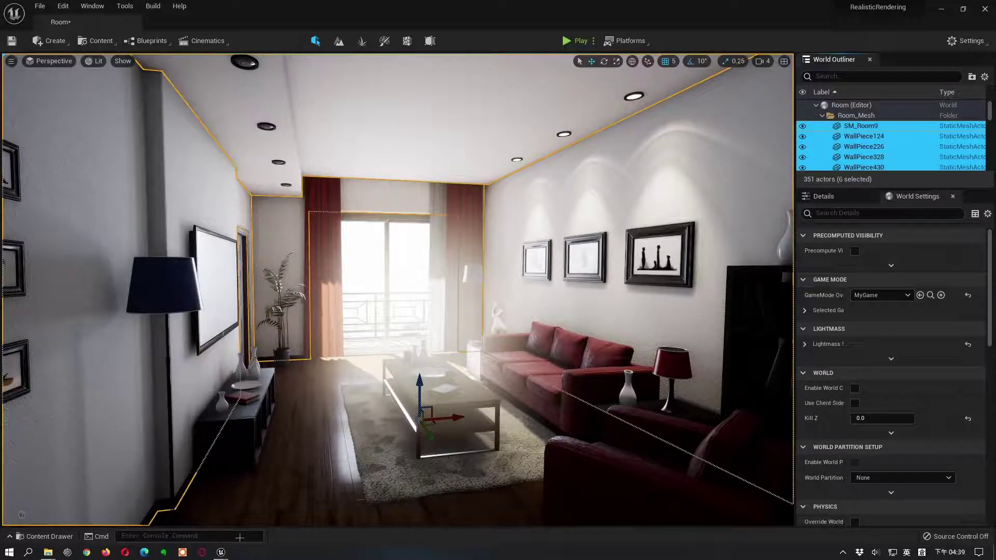
mouse_move(221, 552)
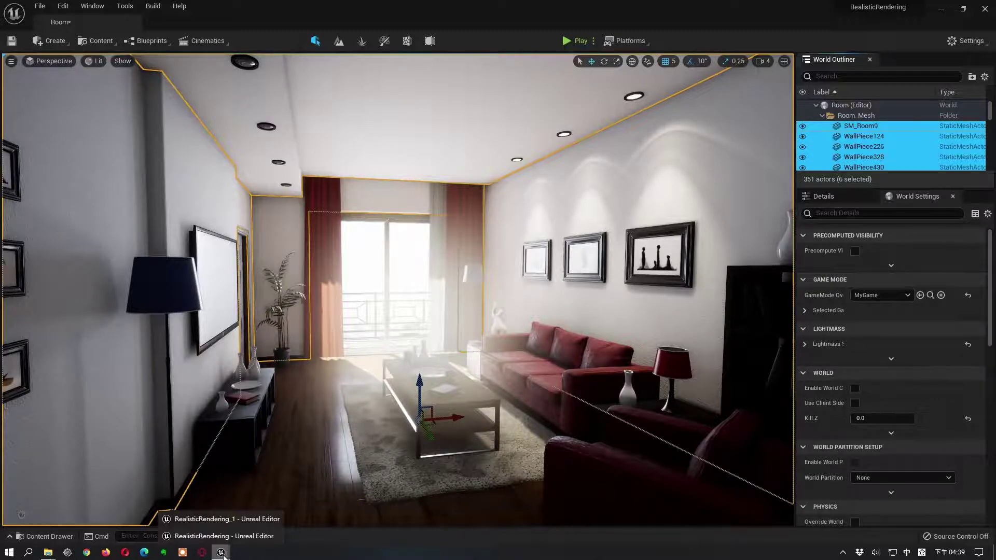
click(218, 518)
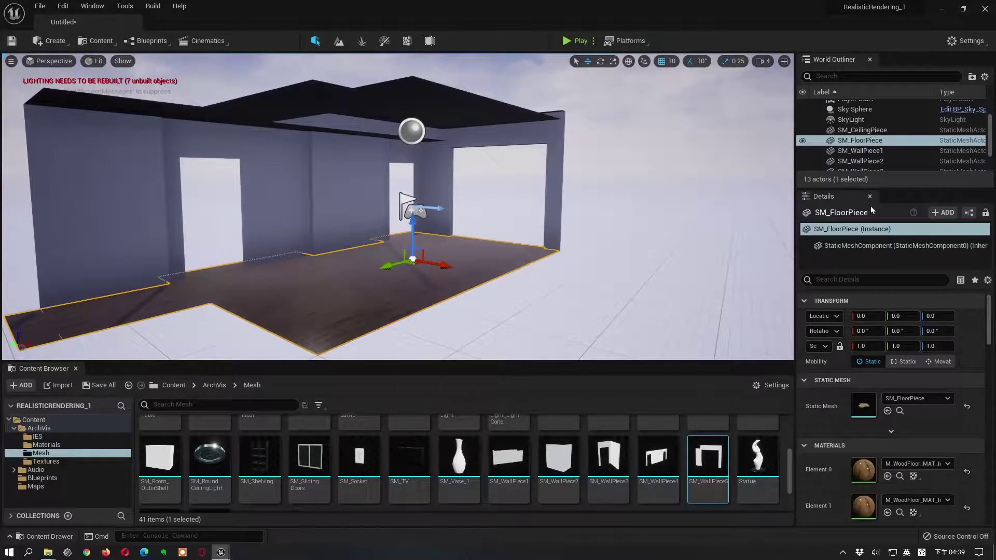
Group the ceiling, floor and five wall pieces into a new folder named Room_Mesh.
click(884, 131)
scroll(884, 131, down, 2)
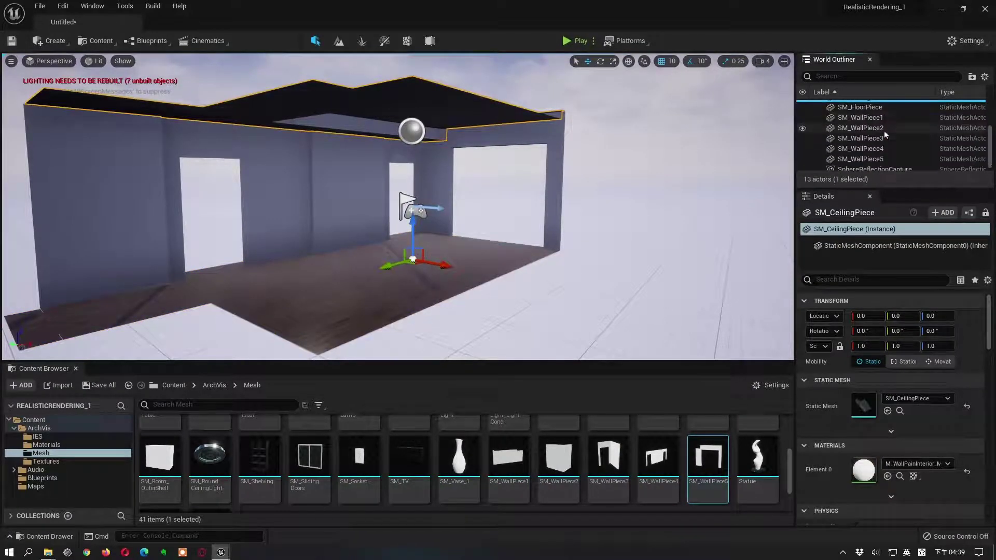
shift+click(883, 157)
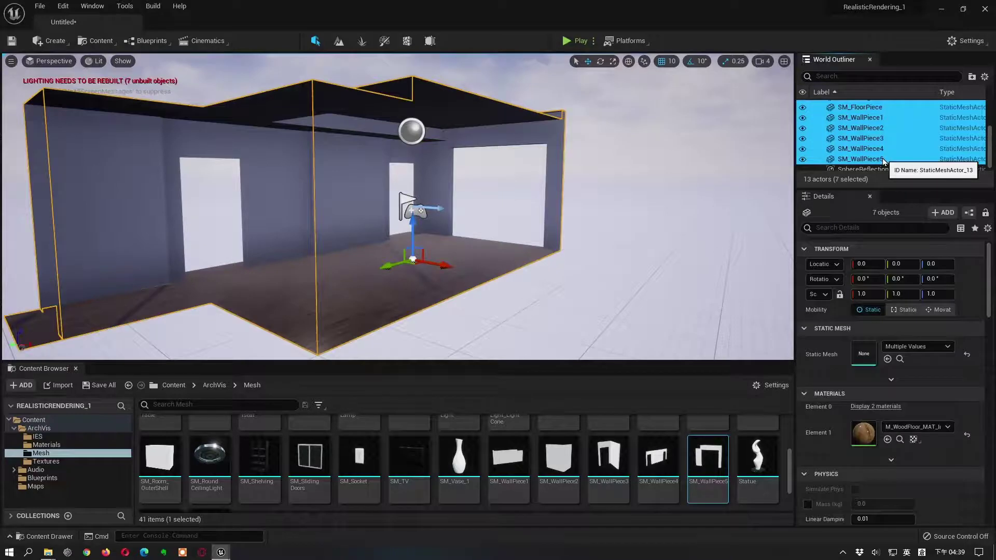
click(972, 77)
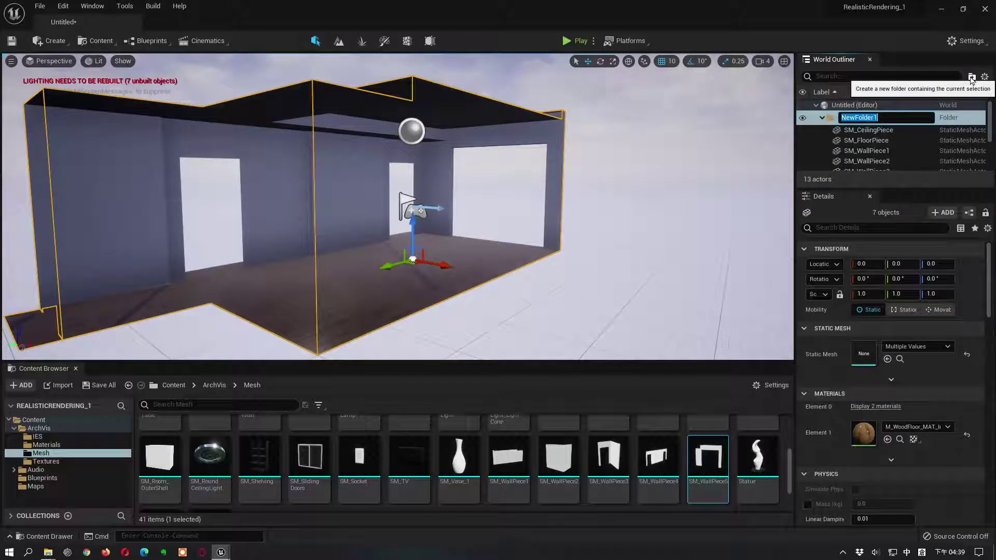
text(R人人一)
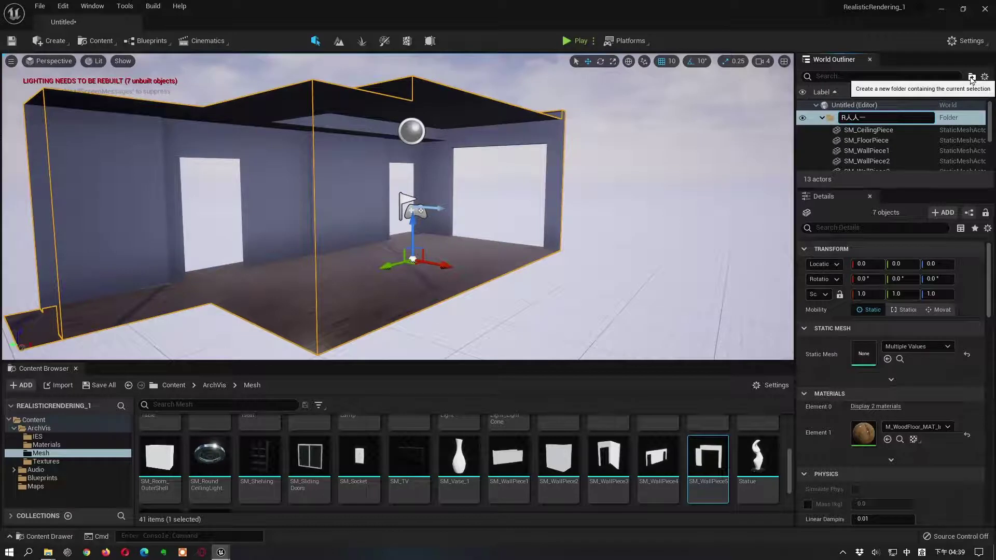
key(Escape)
key(shift)
text(oom_Mesh)
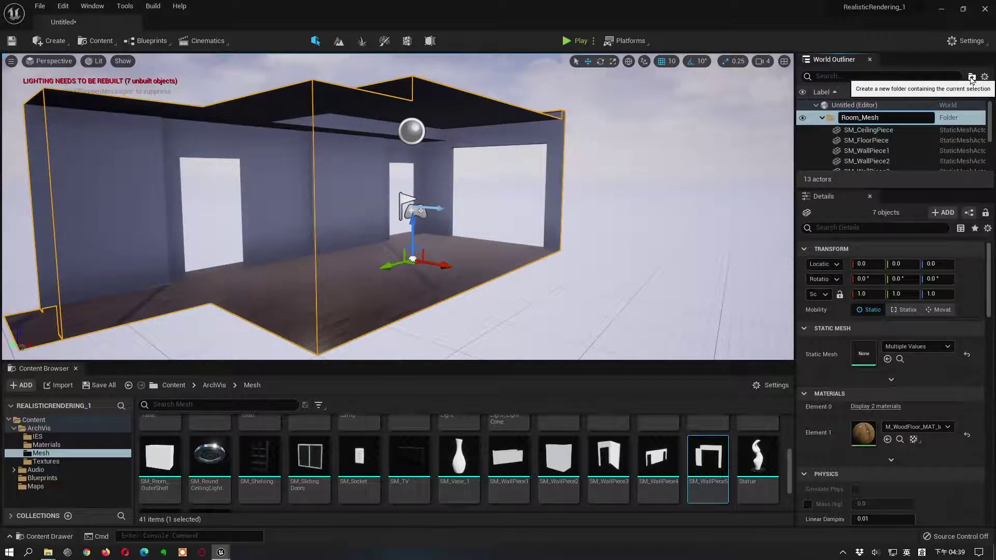
key(Return)
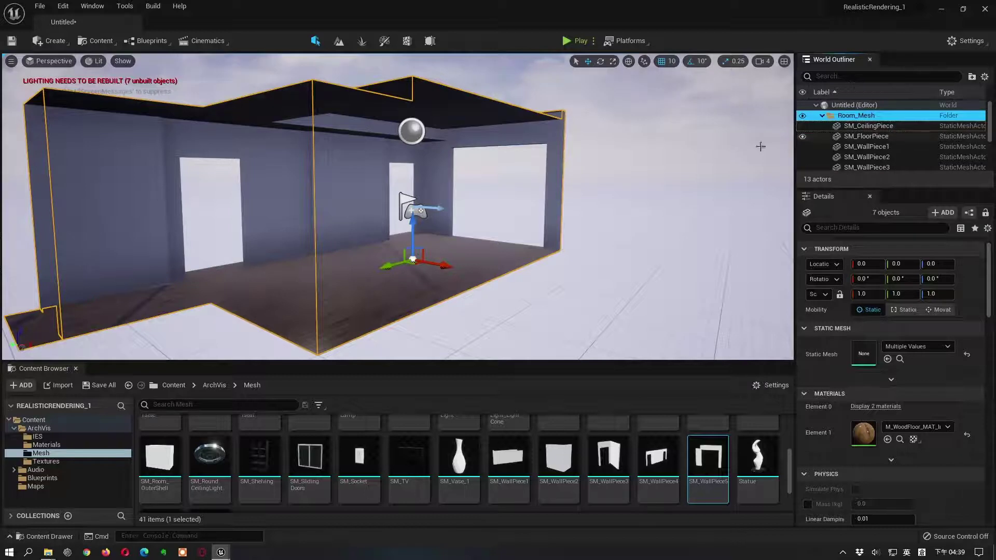
Rename the SM_WallPiece5 actor, the end wall with the wide opening, to SM_WallSouth.
click(257, 185)
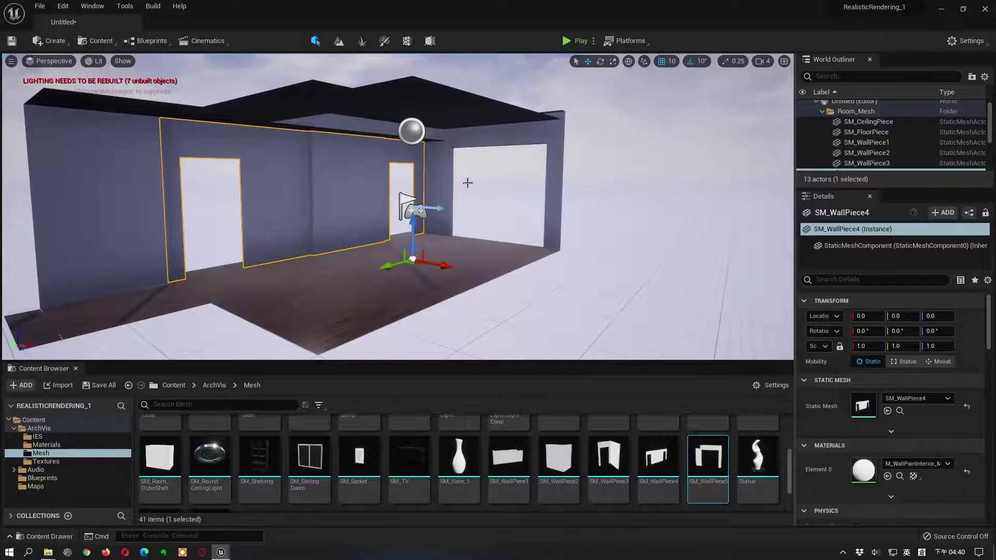
click(488, 143)
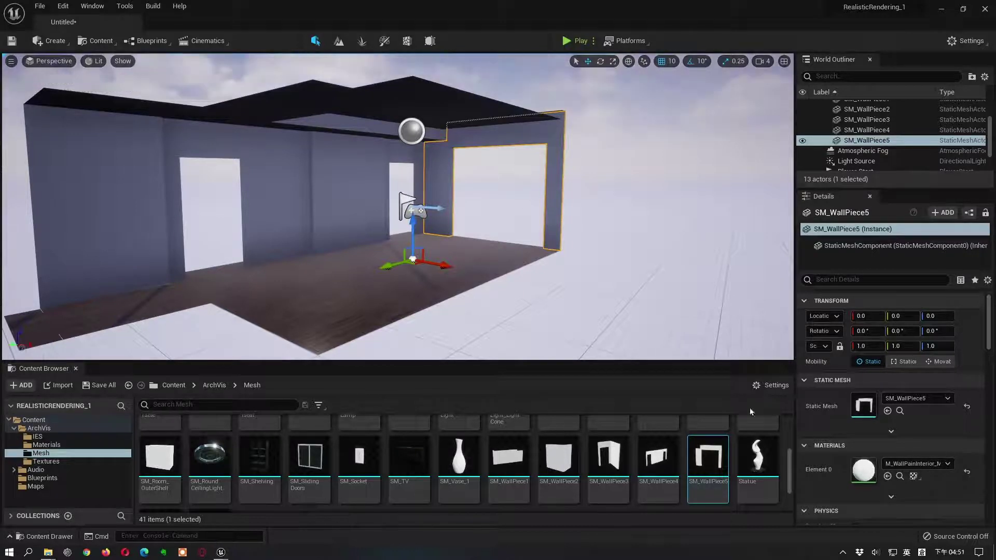
right_click(876, 142)
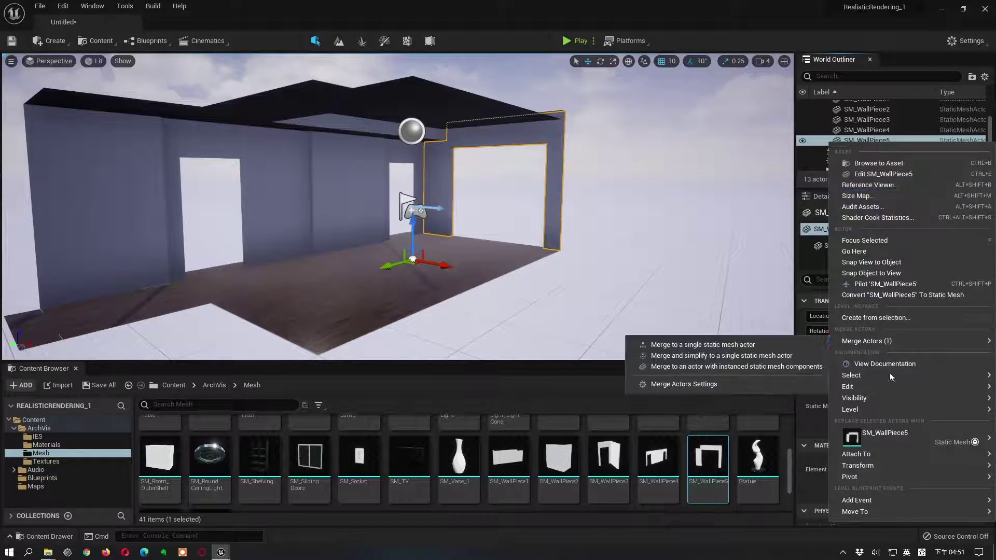
mouse_move(858, 386)
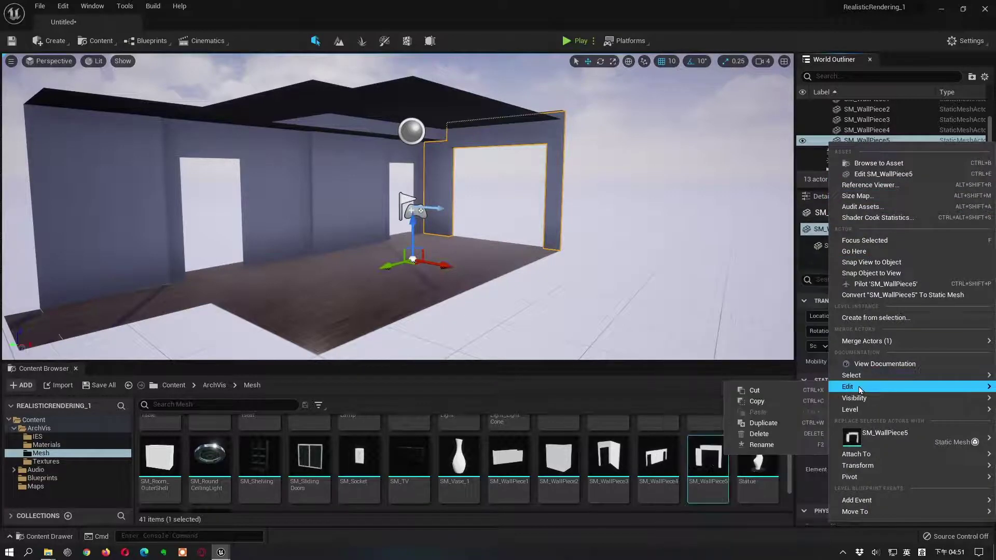
click(771, 445)
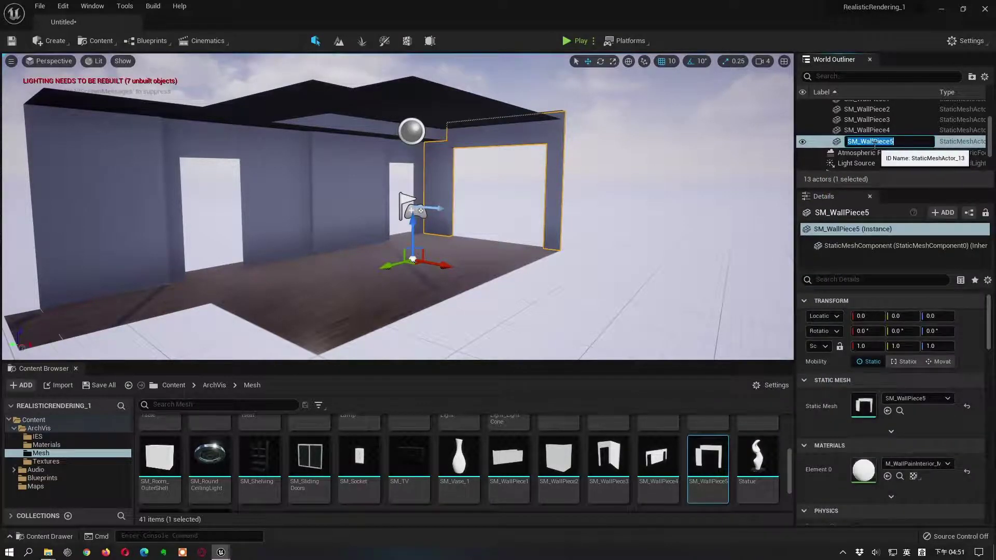
drag(874, 145, 891, 155)
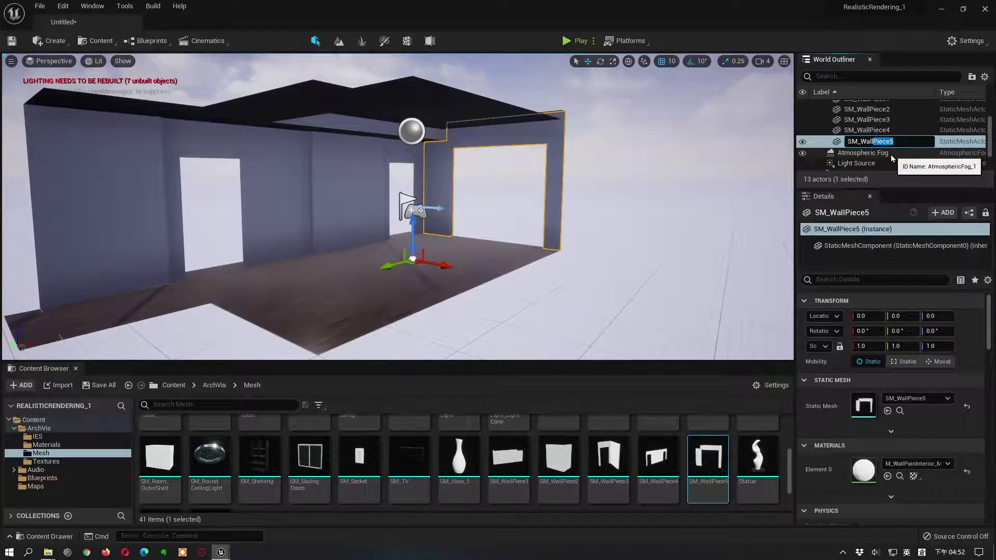
text(South)
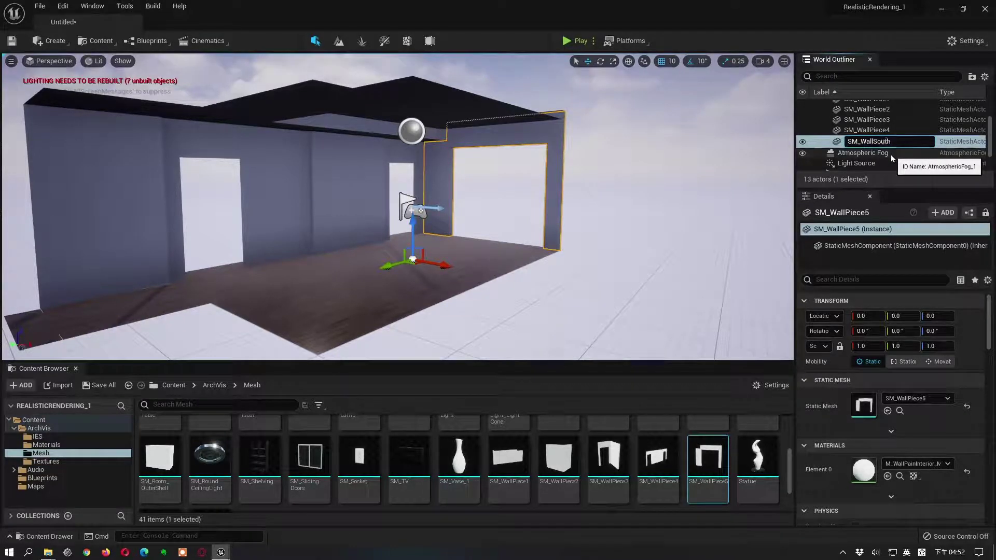
key(Return)
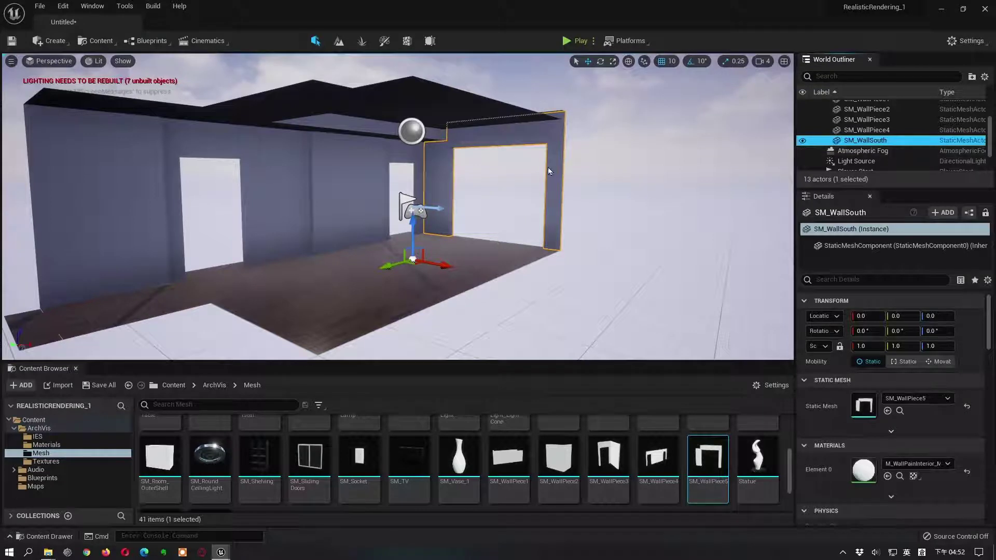
Rename the SM_WallPiece4 actor, the long wall with two door openings, to SM_WallEast.
click(331, 195)
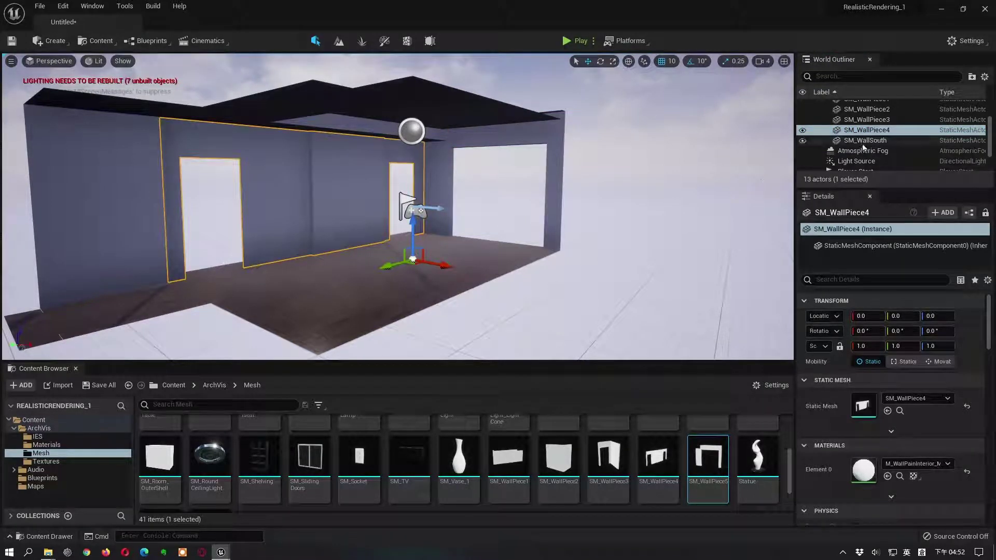
right_click(871, 131)
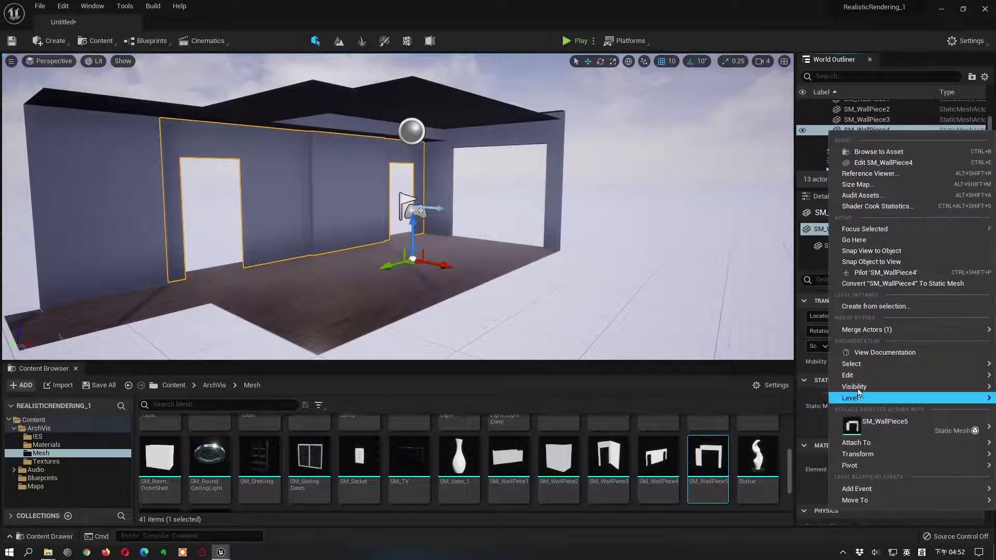
mouse_move(861, 375)
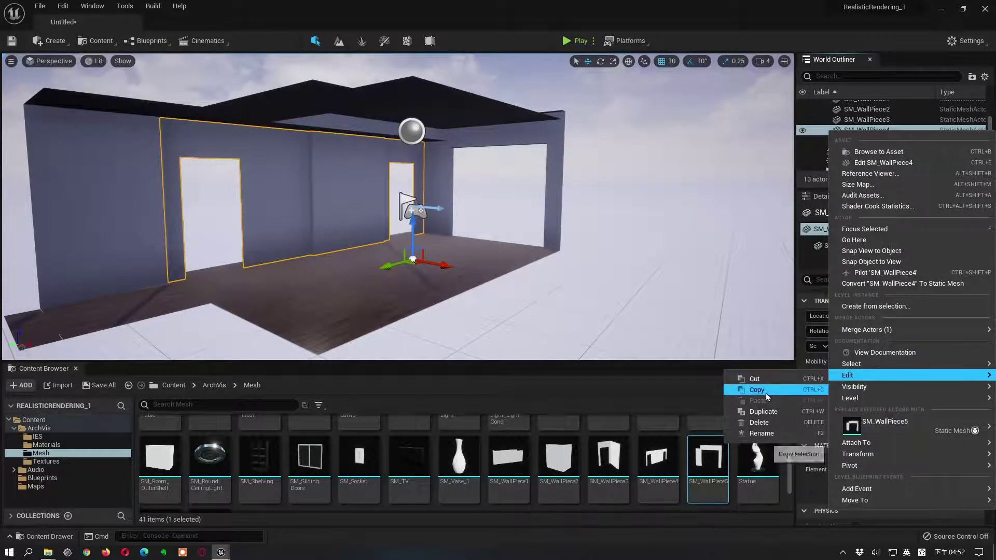
click(761, 434)
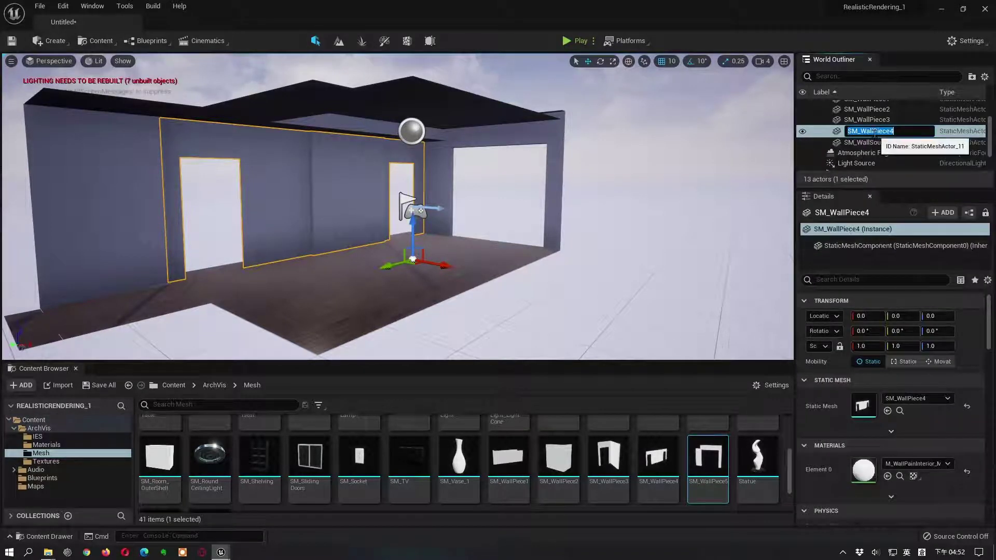
drag(874, 131, 897, 145)
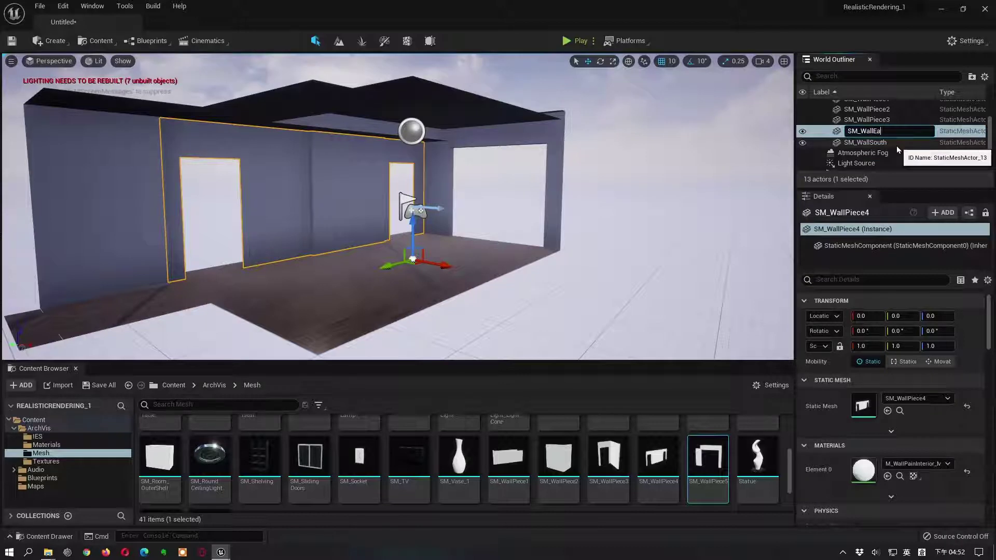
key(Return)
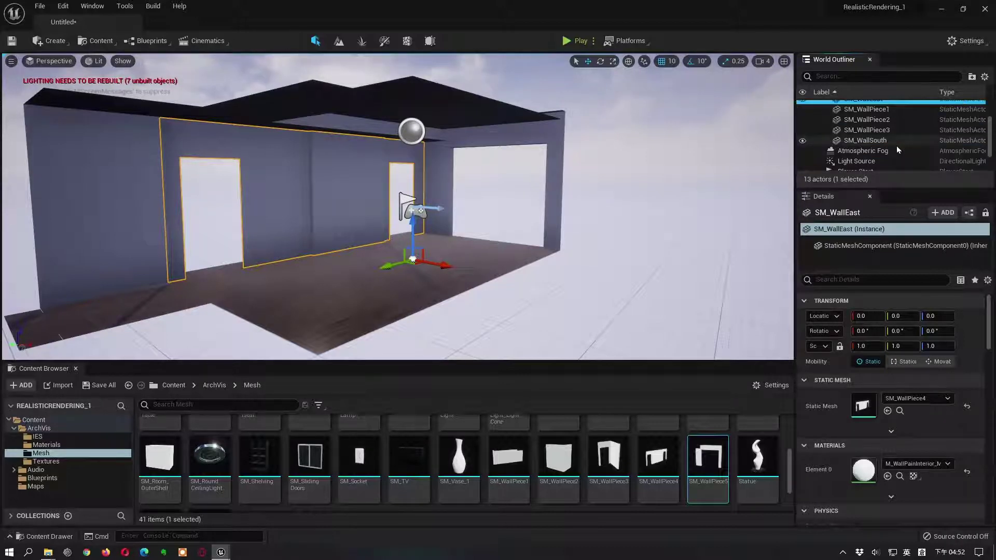
Rename the SM_WallPiece1 actor, the long solid wall, to SM_WallWest.
click(66, 215)
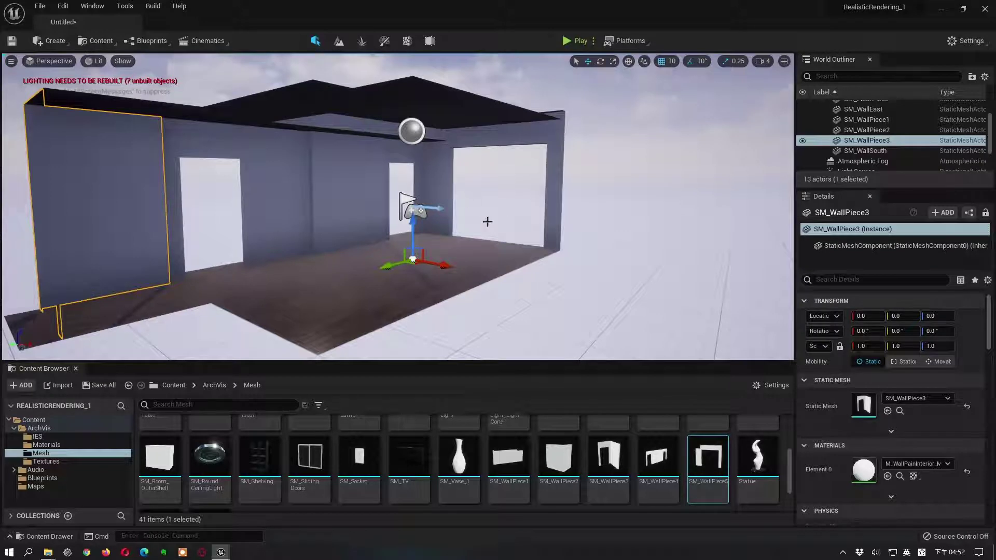
click(864, 130)
click(866, 120)
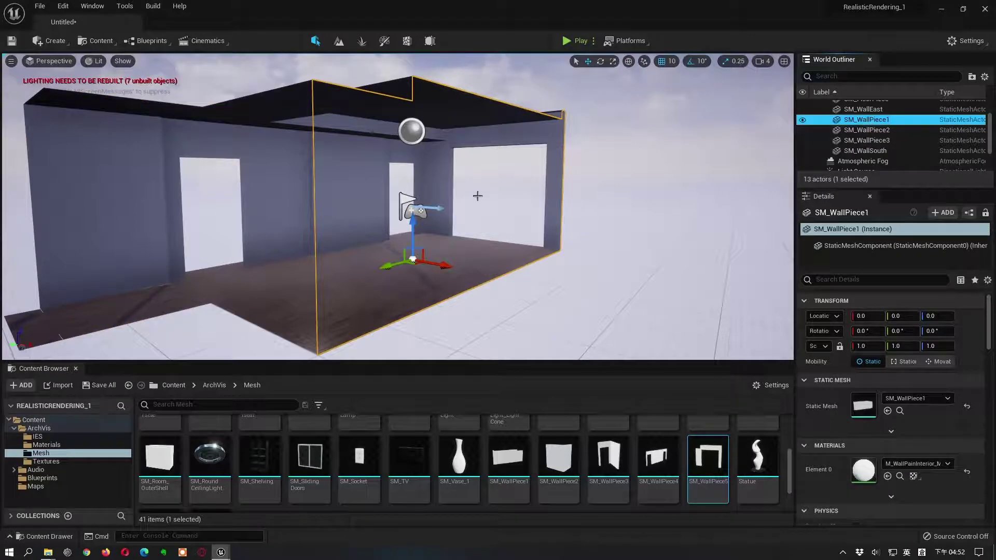
right_drag(444, 252, 363, 245)
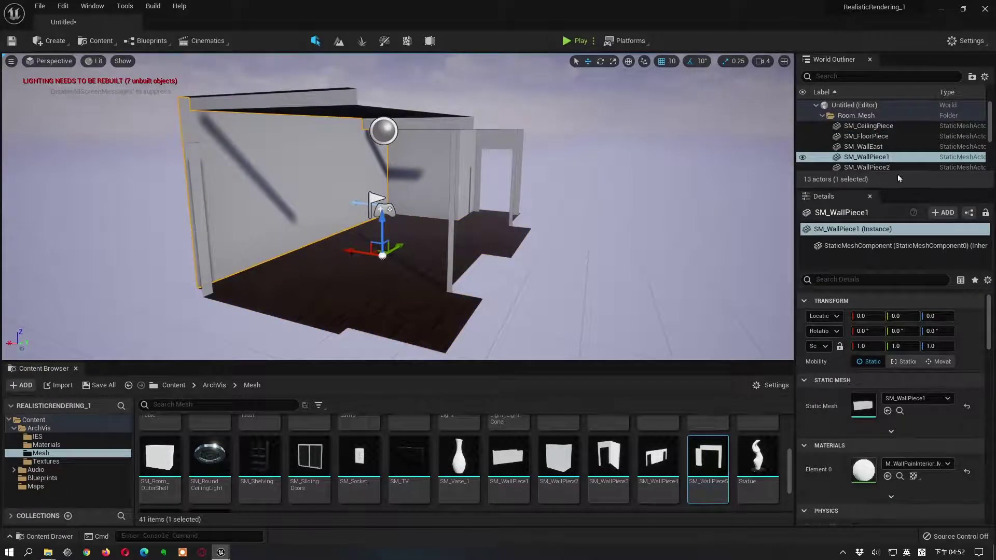
right_click(861, 159)
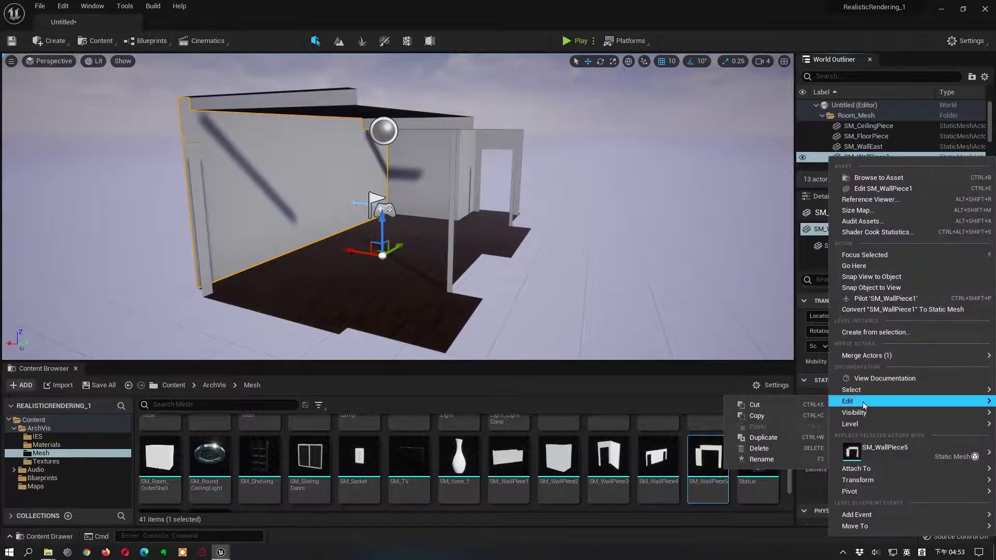
mouse_move(854, 402)
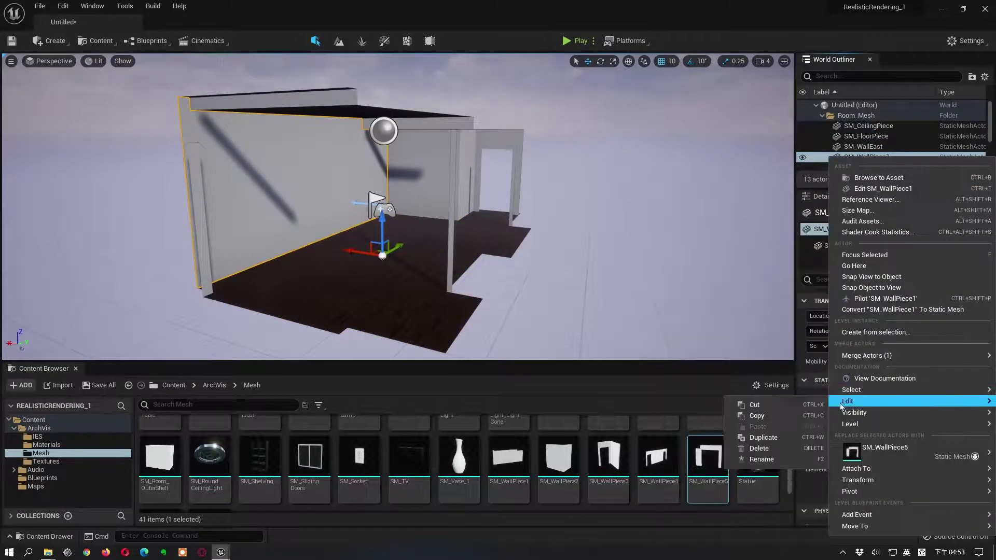
click(762, 459)
text(SM_WallWest)
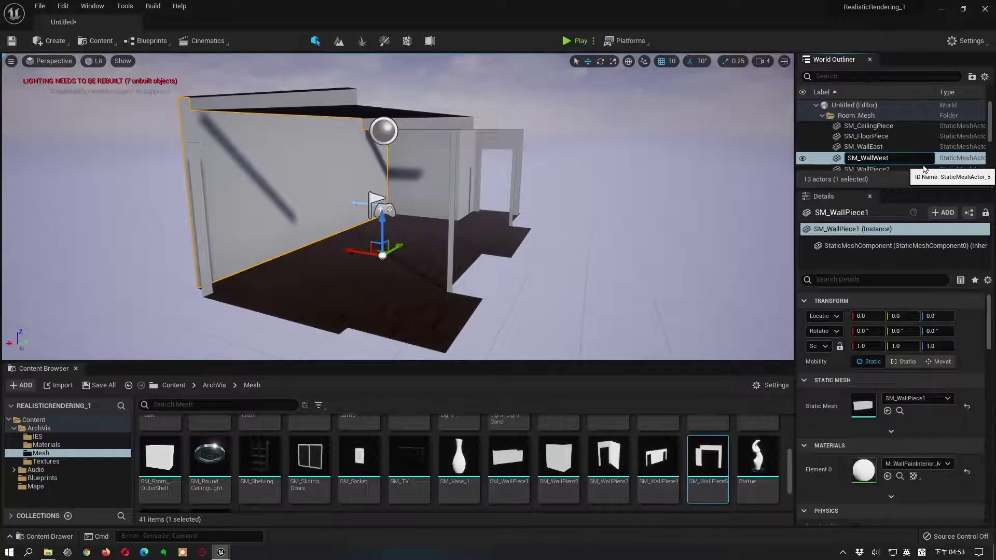
key(Return)
click(421, 176)
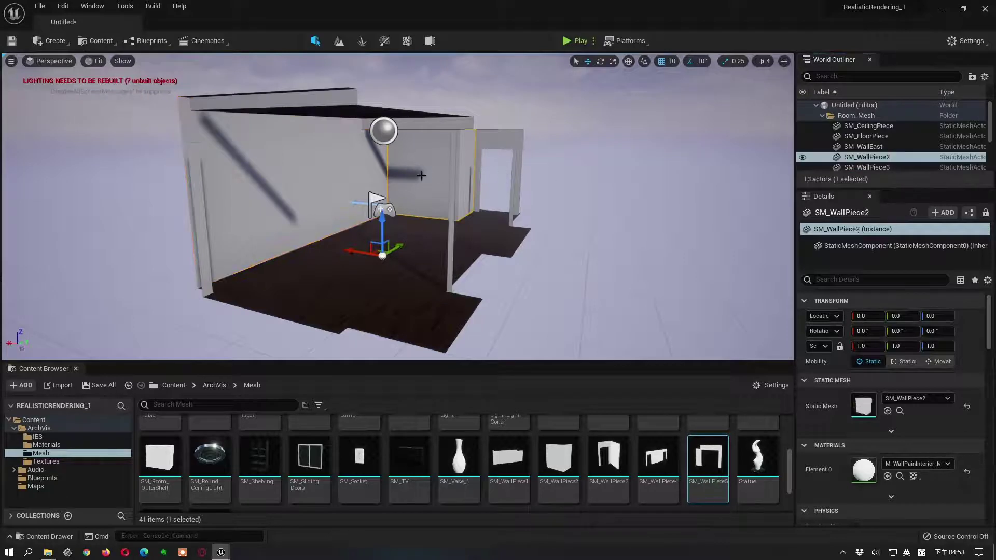
click(866, 158)
click(866, 157)
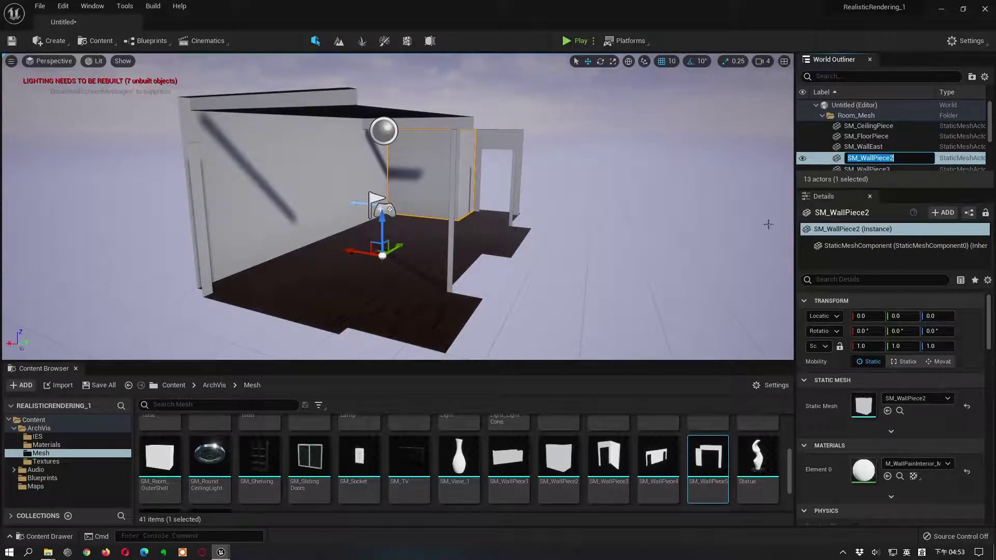
click(870, 158)
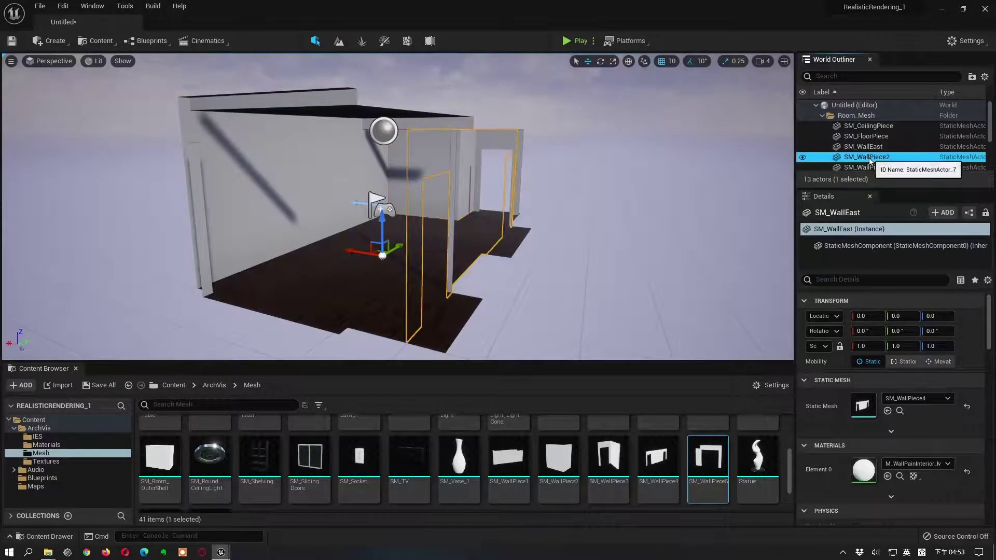
right_click(870, 159)
mouse_move(846, 402)
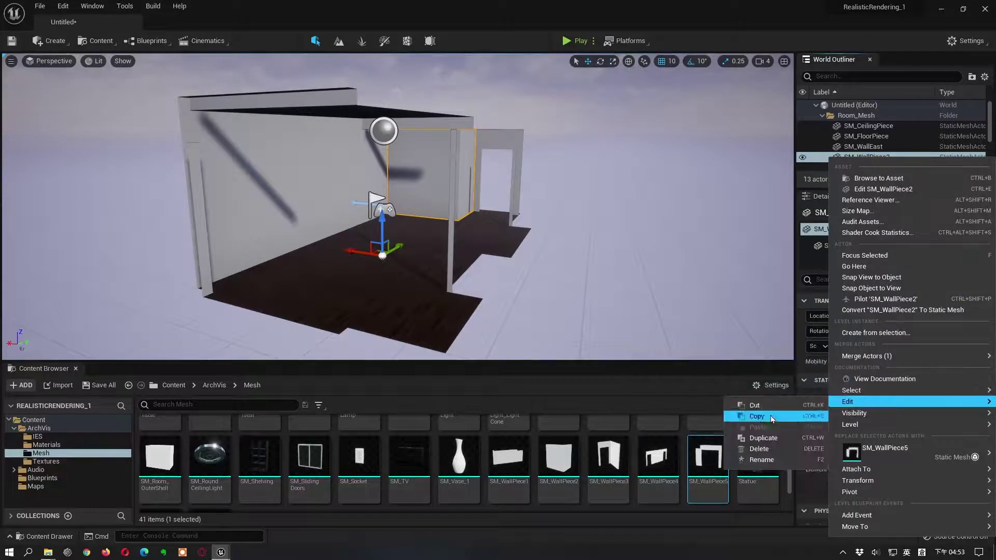
click(869, 136)
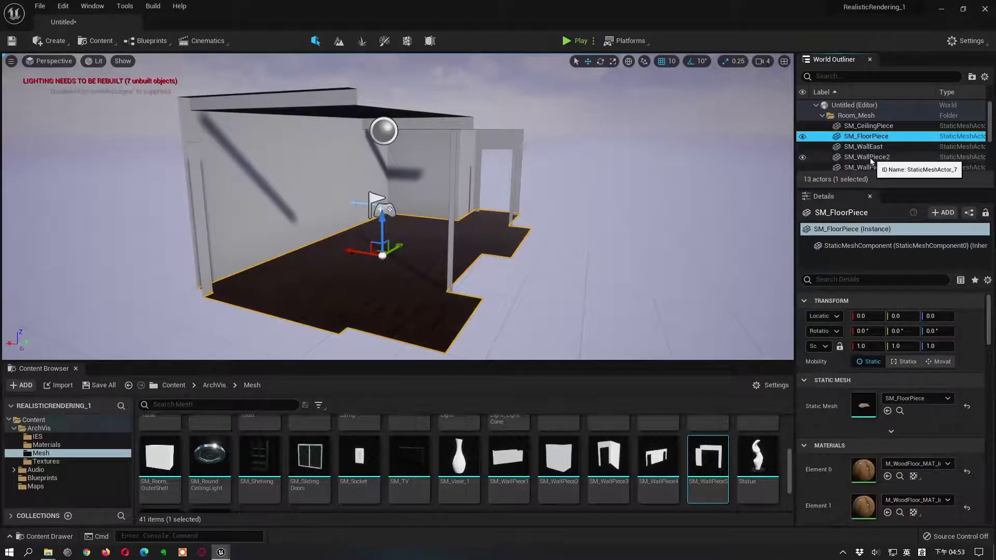
Rename the SM_WallPiece2 actor, the solid end wall opposite the wide opening, to SM_WallNorth.
click(870, 158)
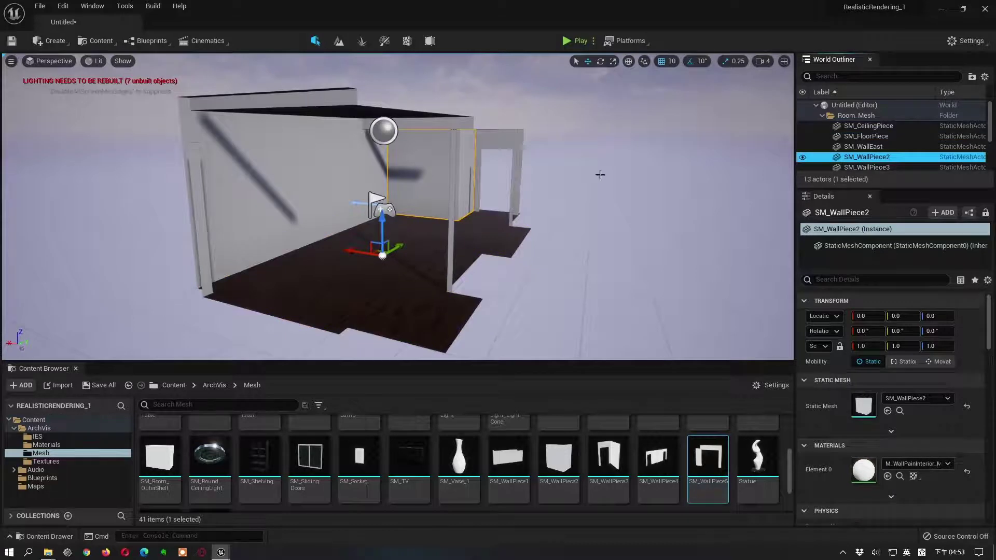
click(876, 158)
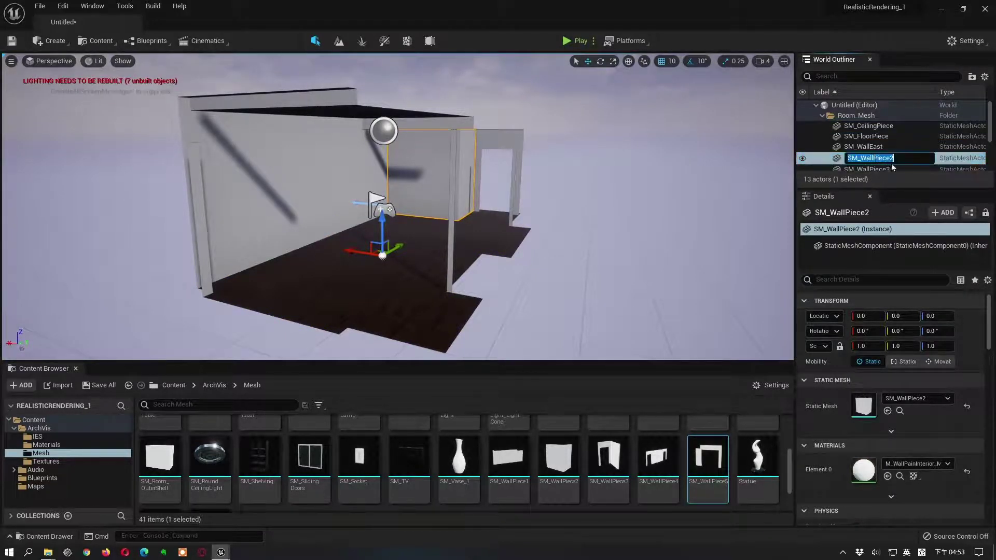
drag(873, 158, 903, 159)
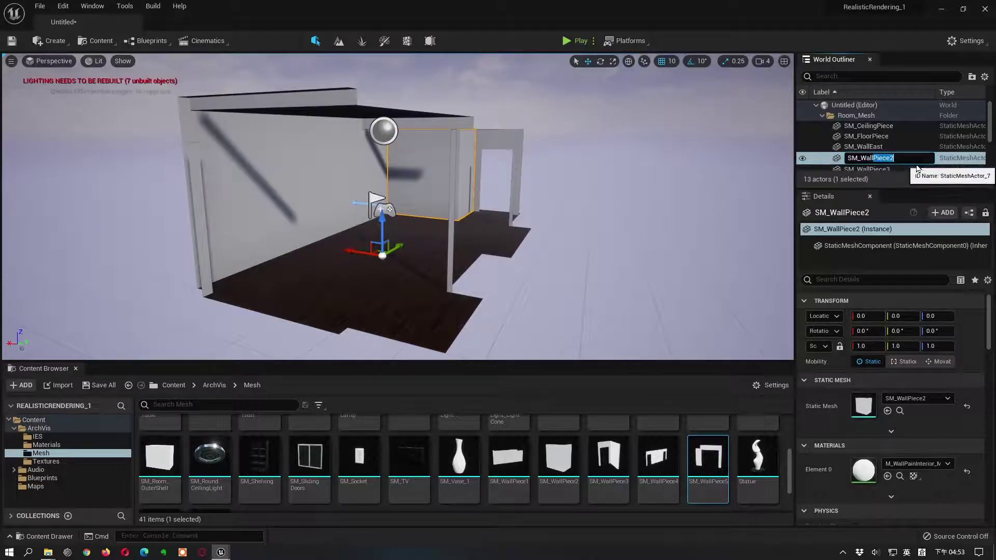
text(No)
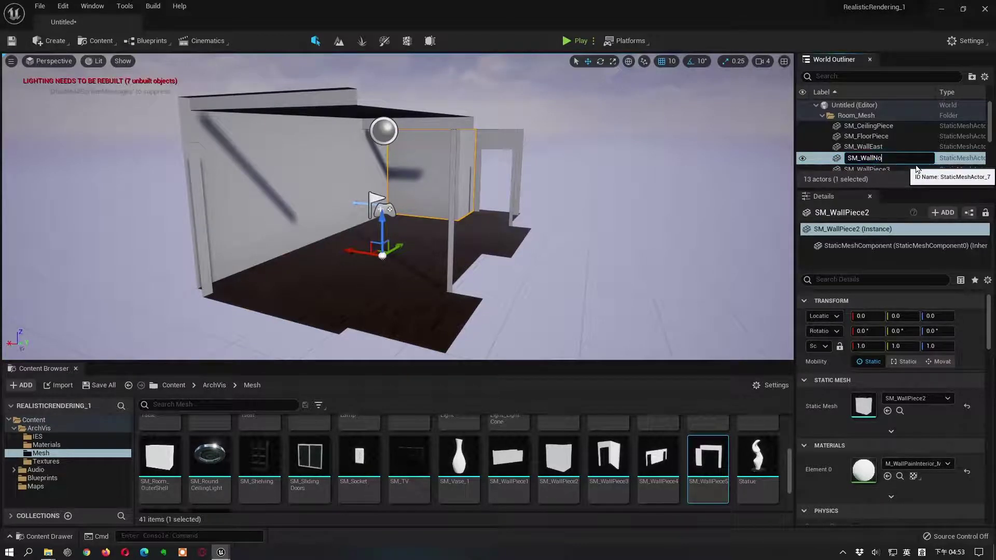
text(rth)
key(Return)
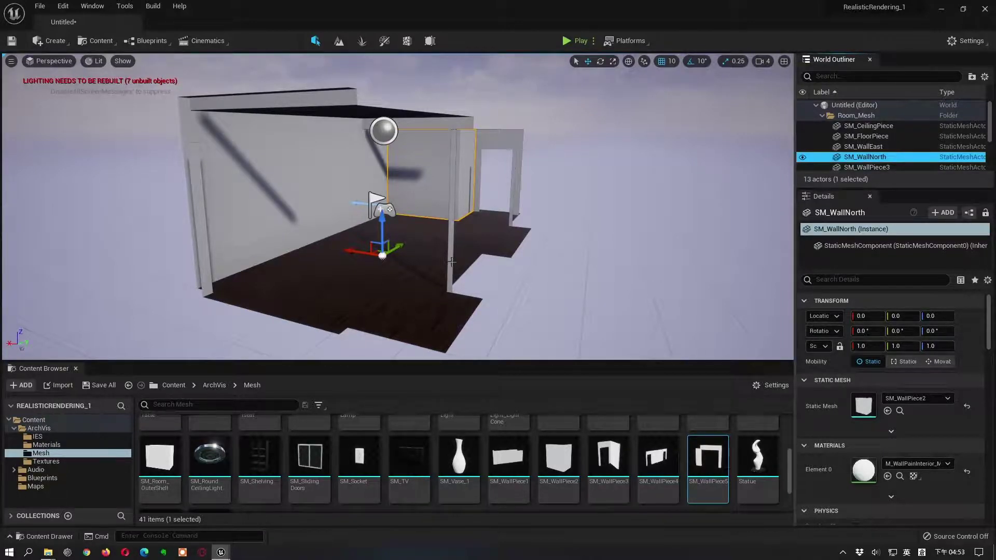
Play the level in the editor, look around inside the assembled room, and stop the session.
scroll(482, 223, up, 3)
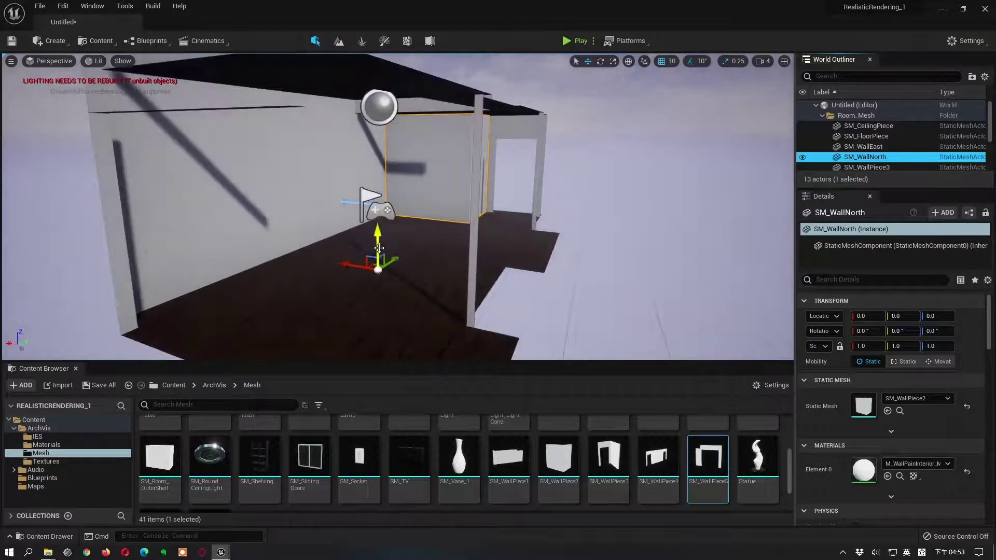
scroll(518, 178, down, 3)
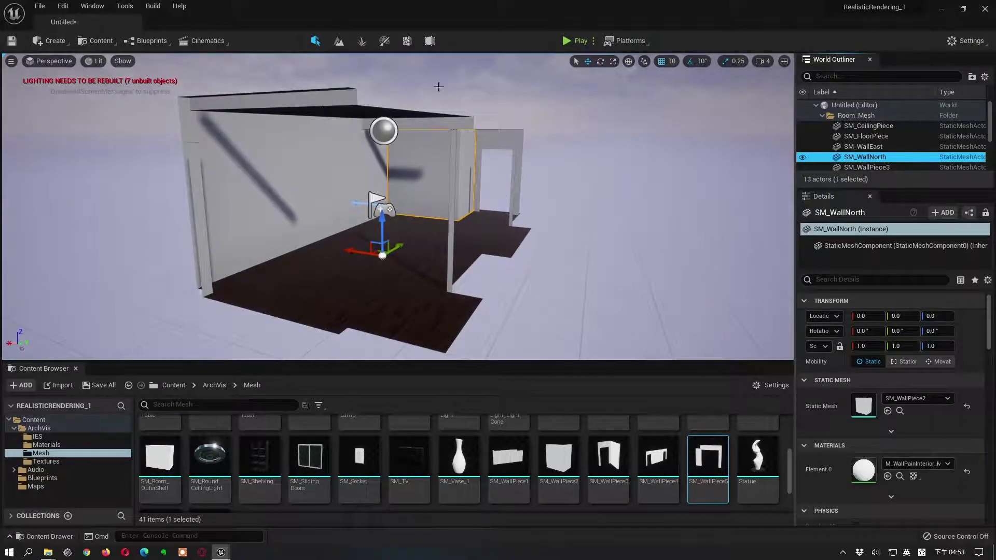
click(575, 42)
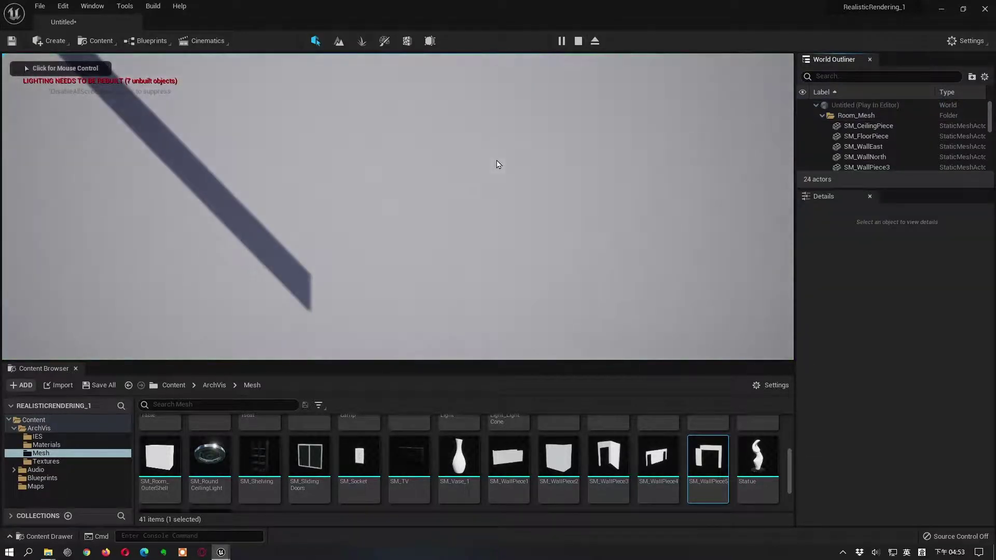
click(490, 171)
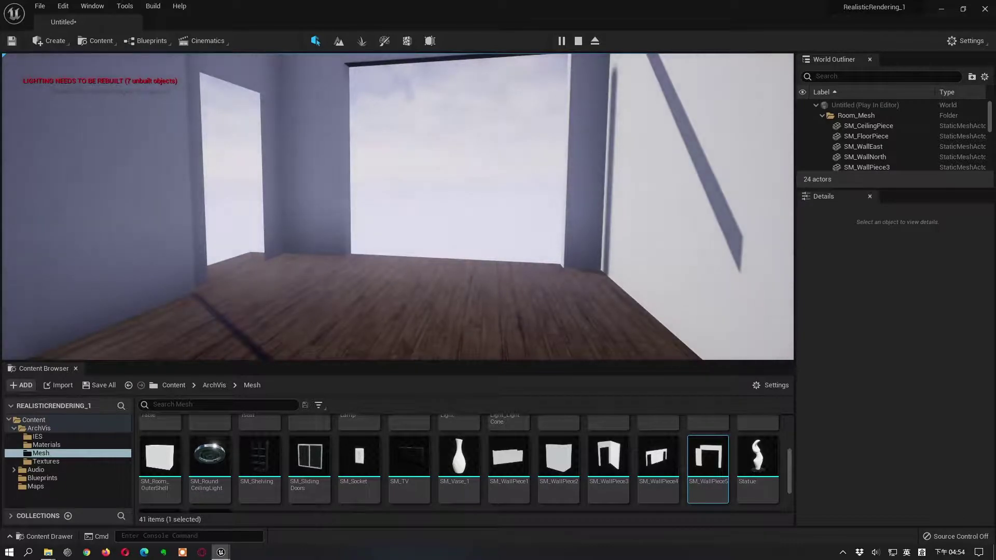
key(Escape)
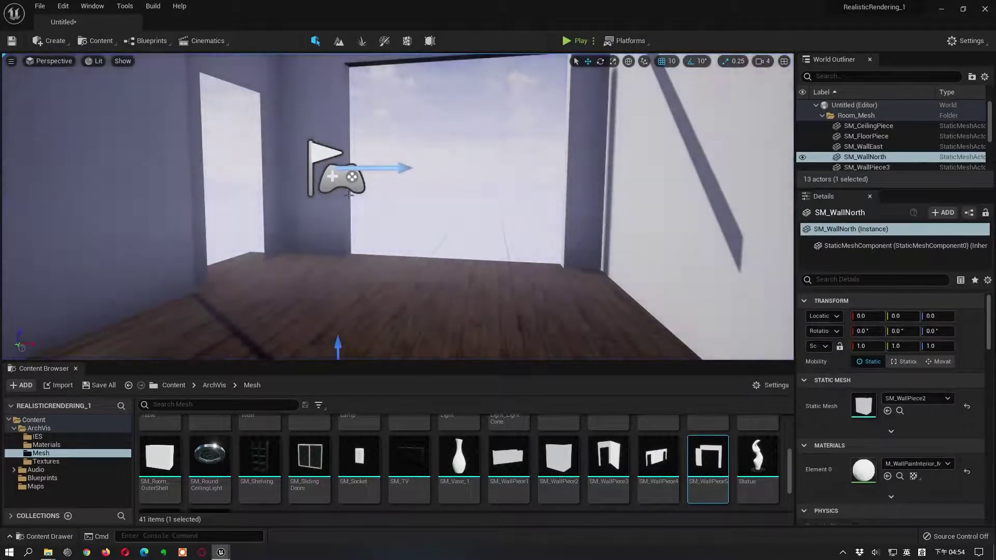
Focus on the Player Start actor and add the Third Person Blueprint feature pack to the project.
click(344, 182)
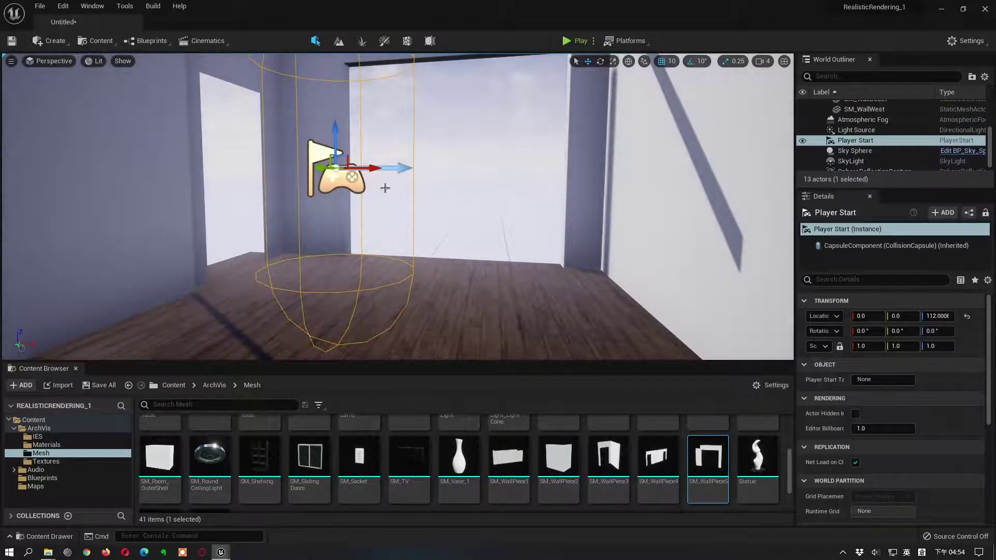
key(f)
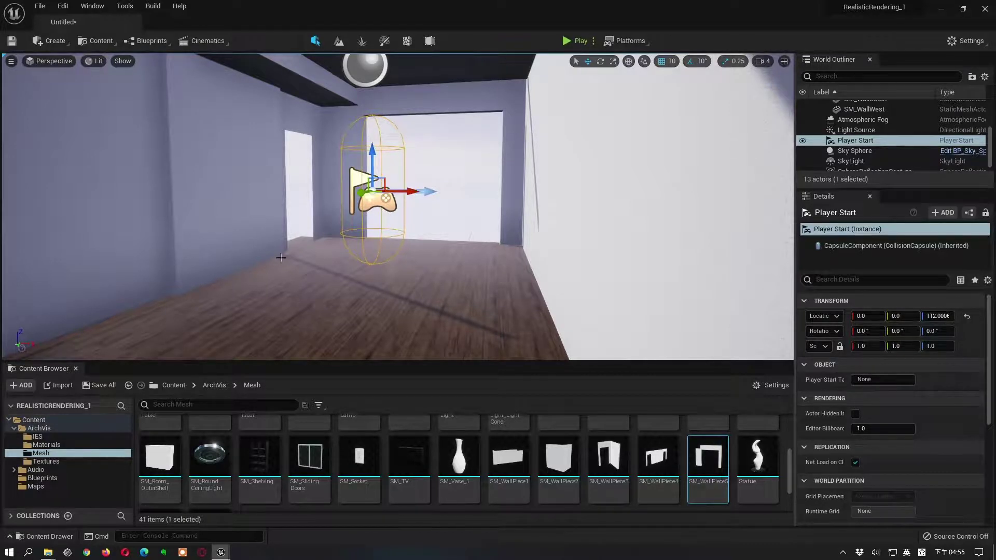
click(22, 386)
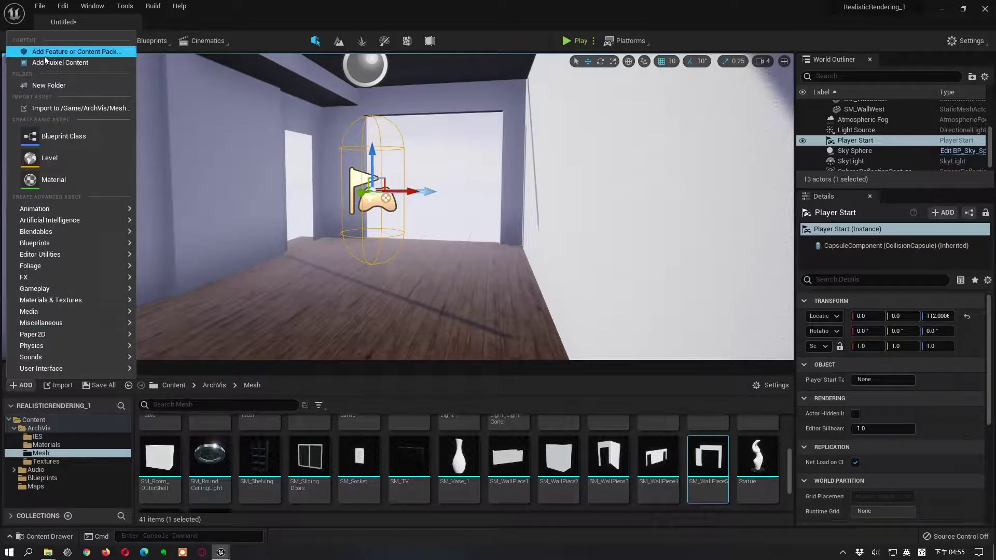
click(70, 51)
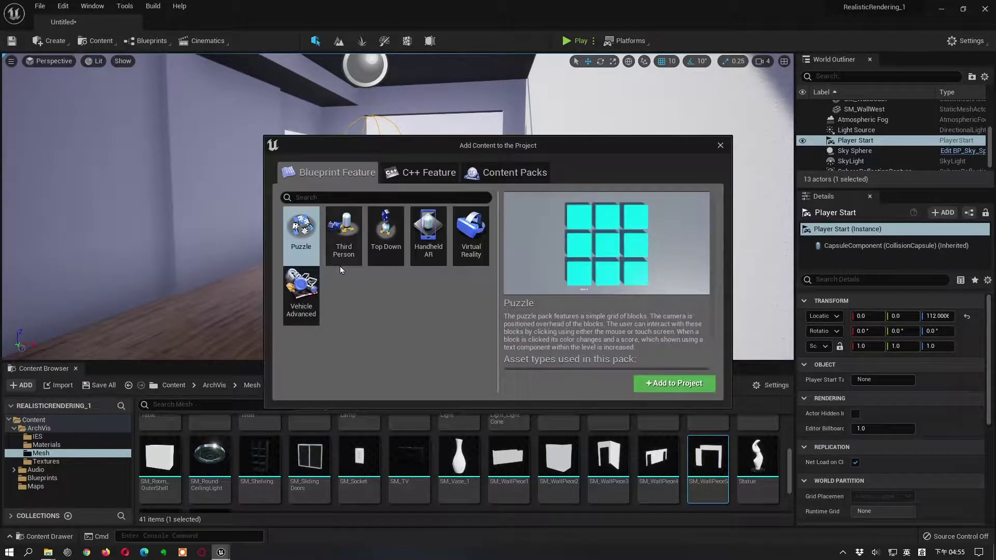
click(341, 241)
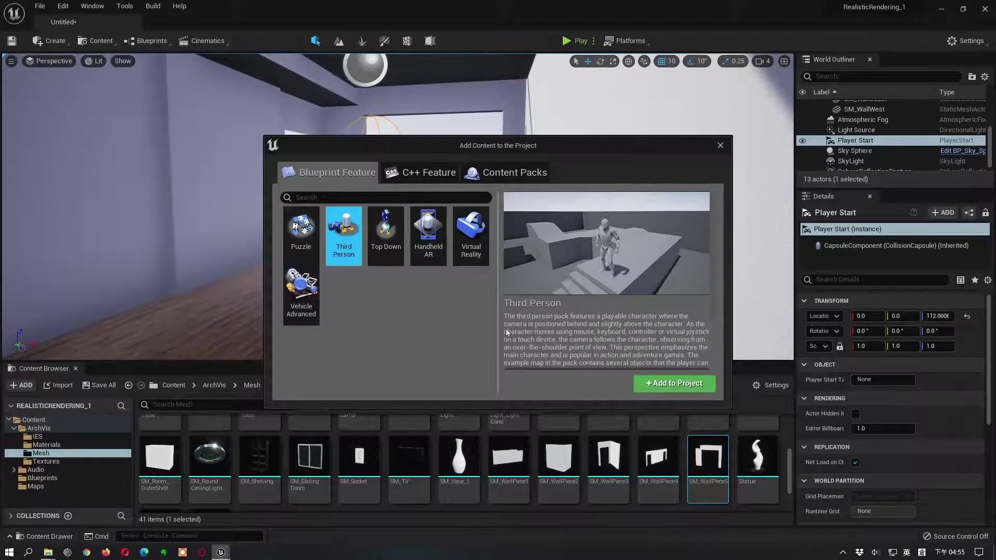
click(669, 384)
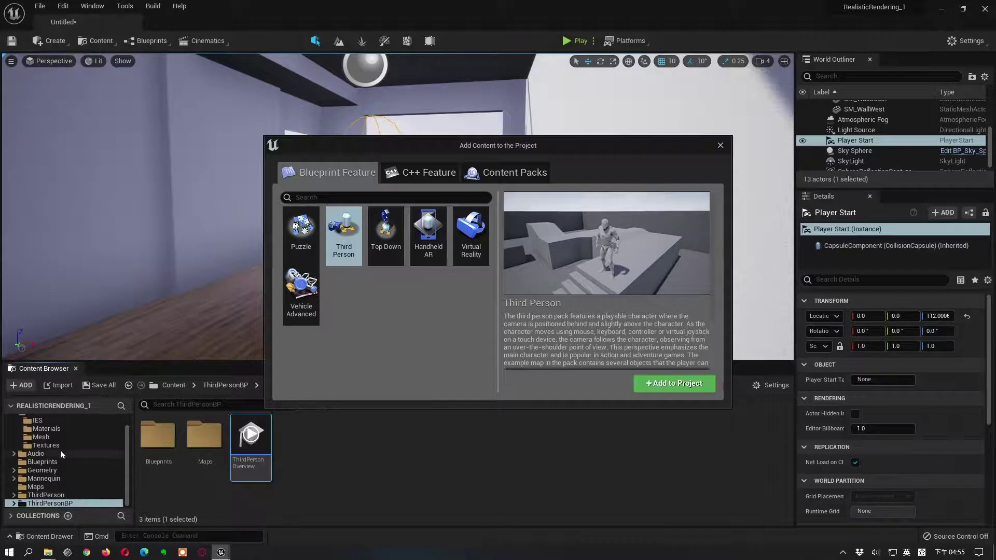
scroll(61, 450, up, 1)
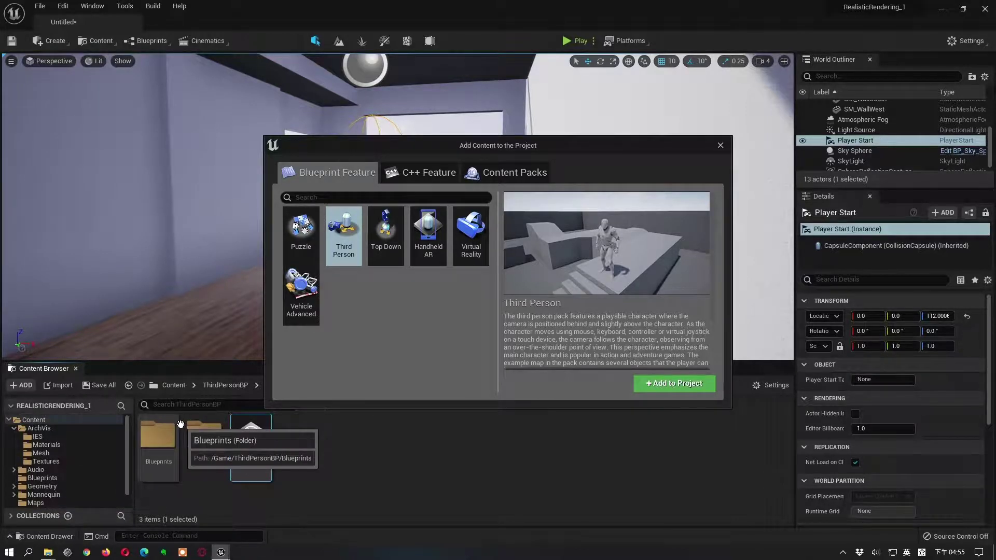
click(721, 145)
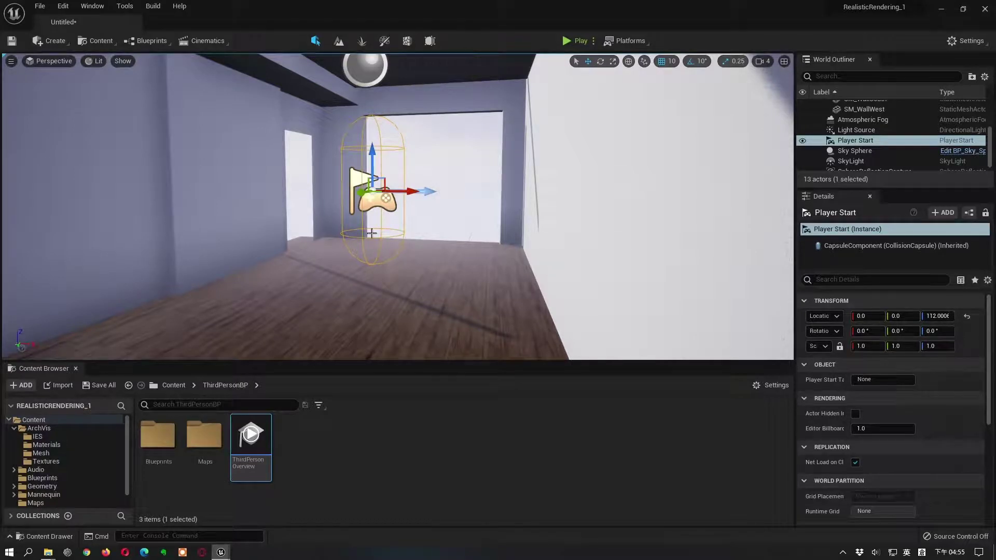
Set the level's GameMode Override to ThirdPersonGameMode in the World Settings.
click(970, 41)
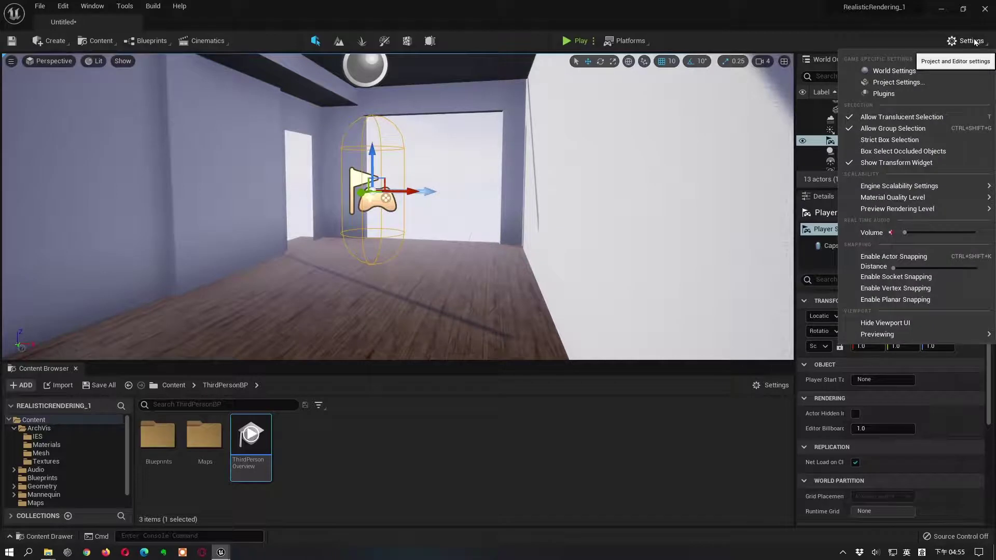
click(902, 71)
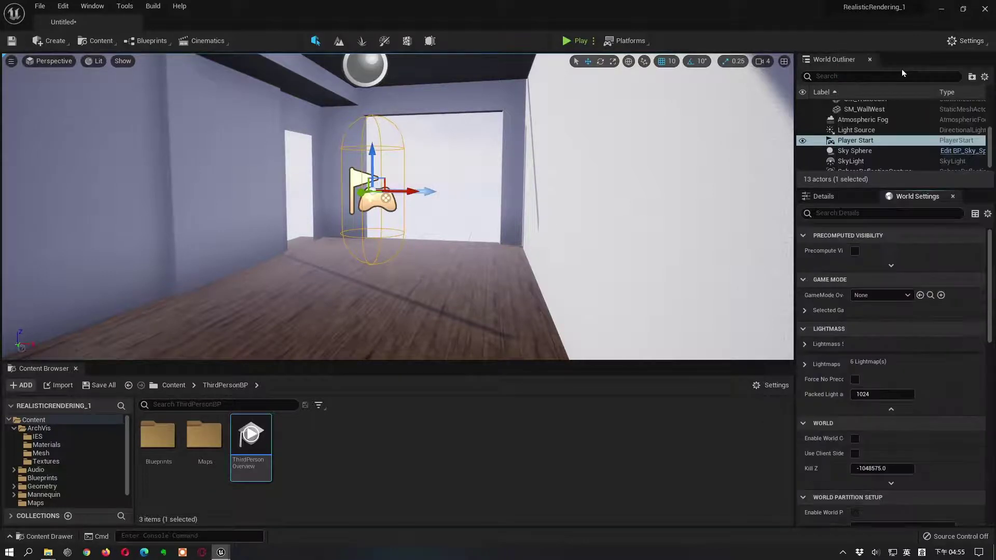
click(833, 196)
click(914, 196)
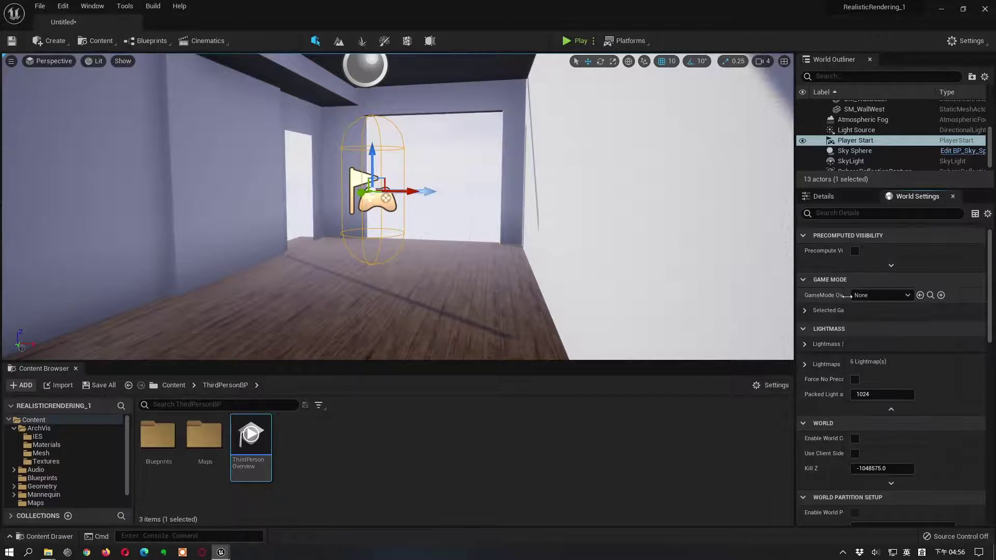
click(835, 281)
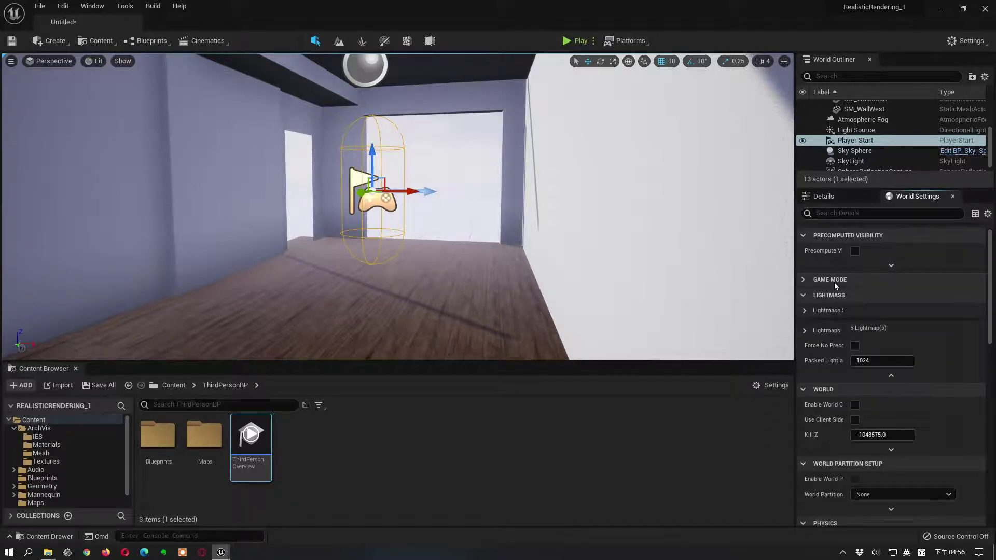
click(804, 281)
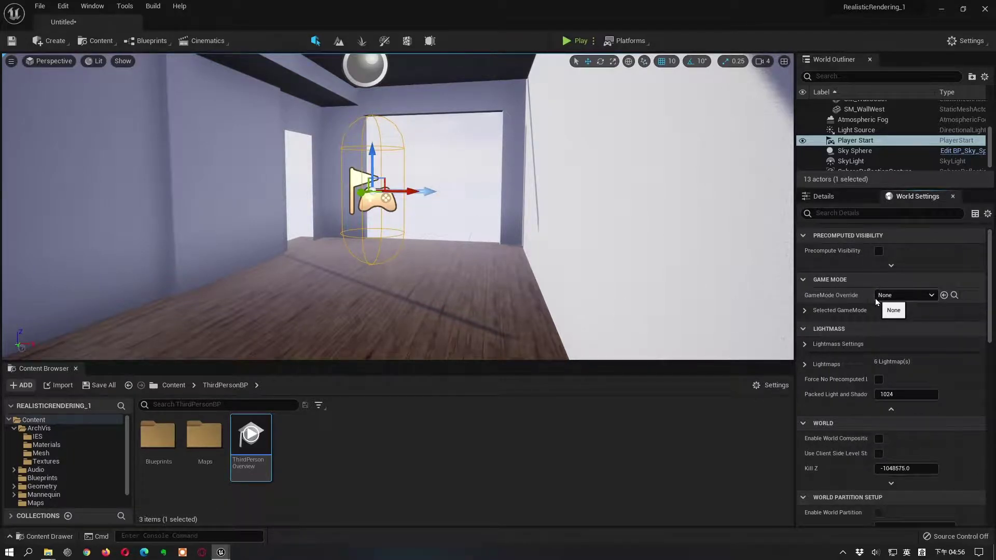
click(932, 297)
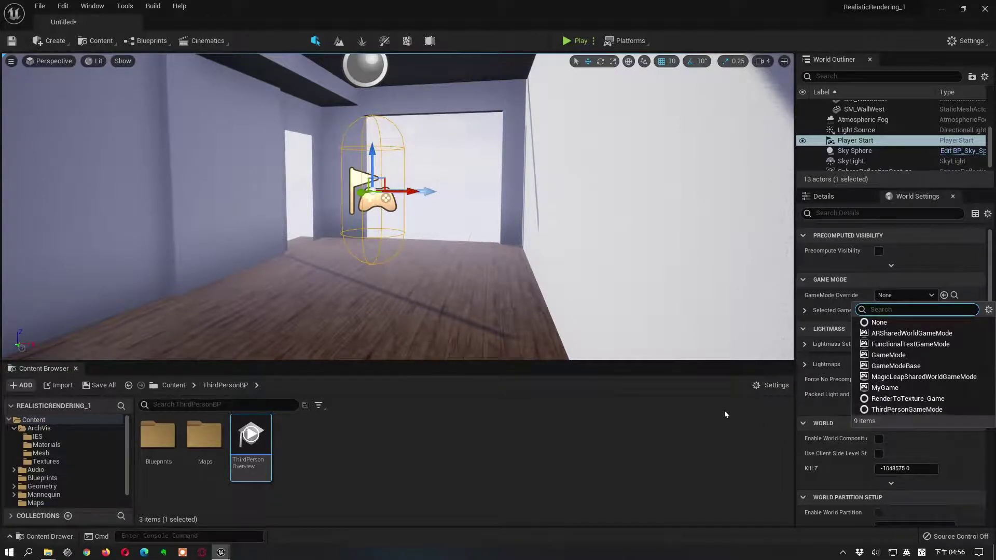
click(917, 410)
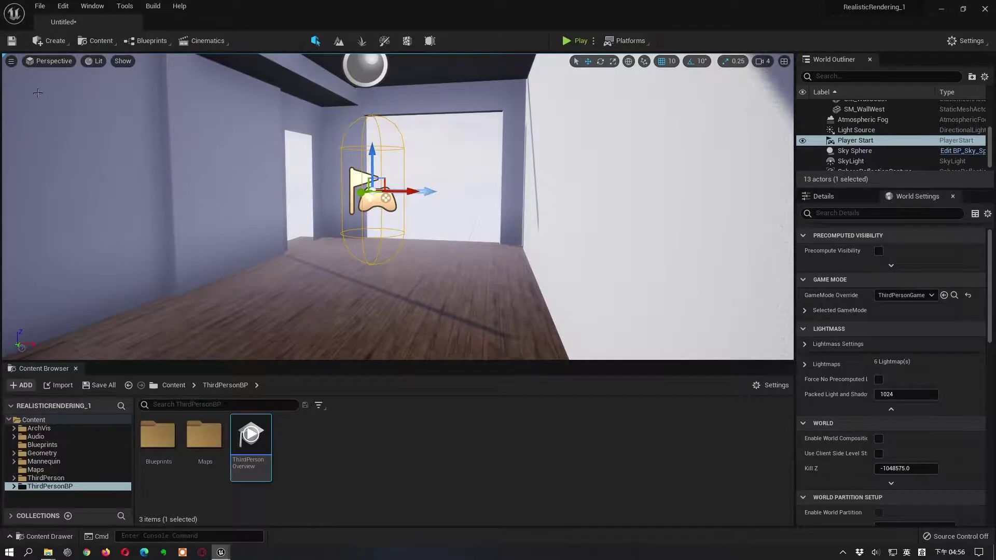
Save the current viewport camera view inside the room as Bookmark 0.
click(7, 63)
mouse_move(98, 246)
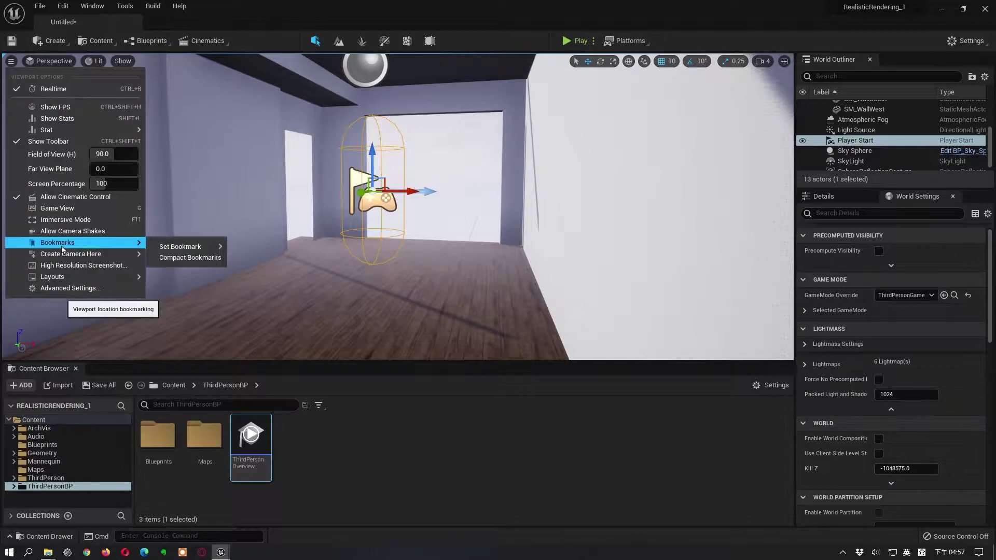
mouse_move(171, 247)
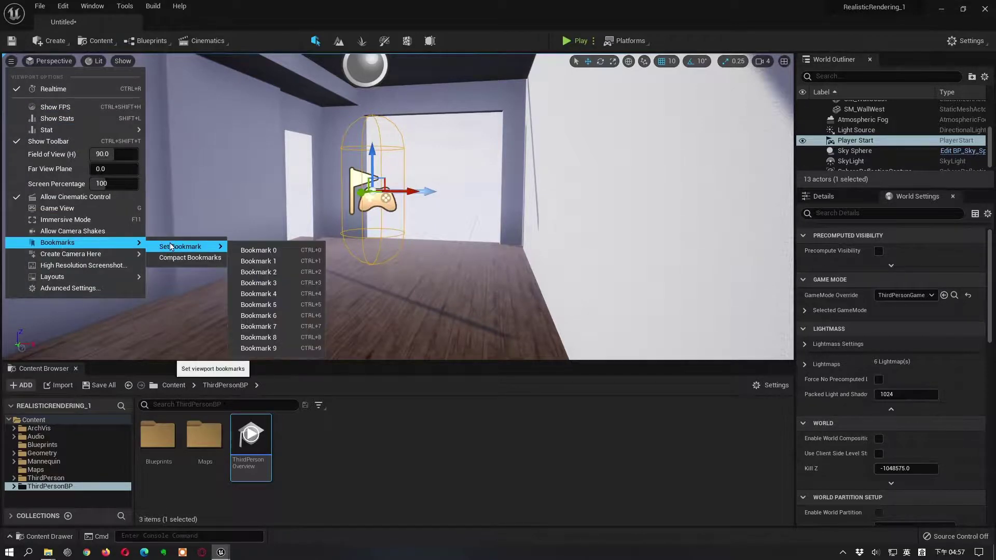
click(254, 252)
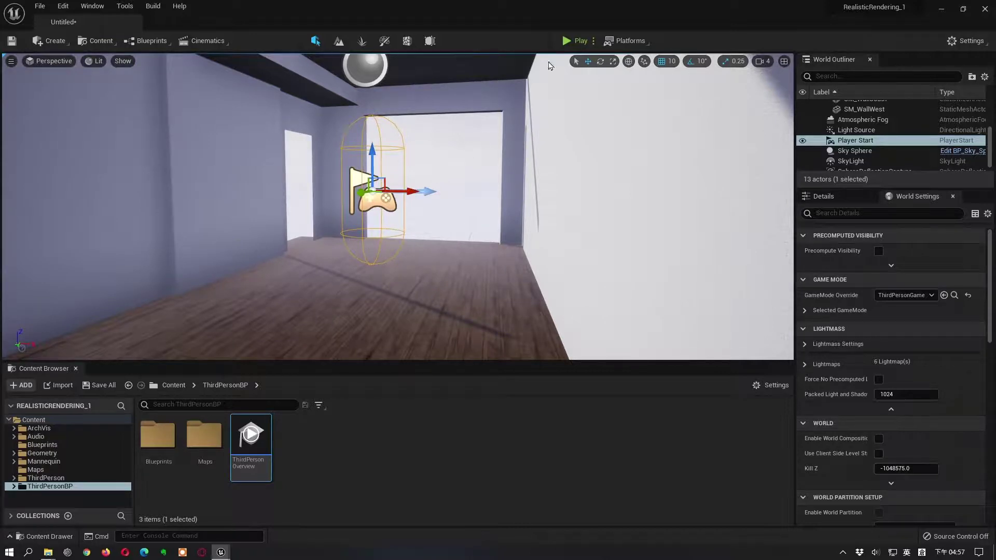
Play-test the level with the third-person character, stop the session, and restore the bookmarked view inside the room.
click(577, 44)
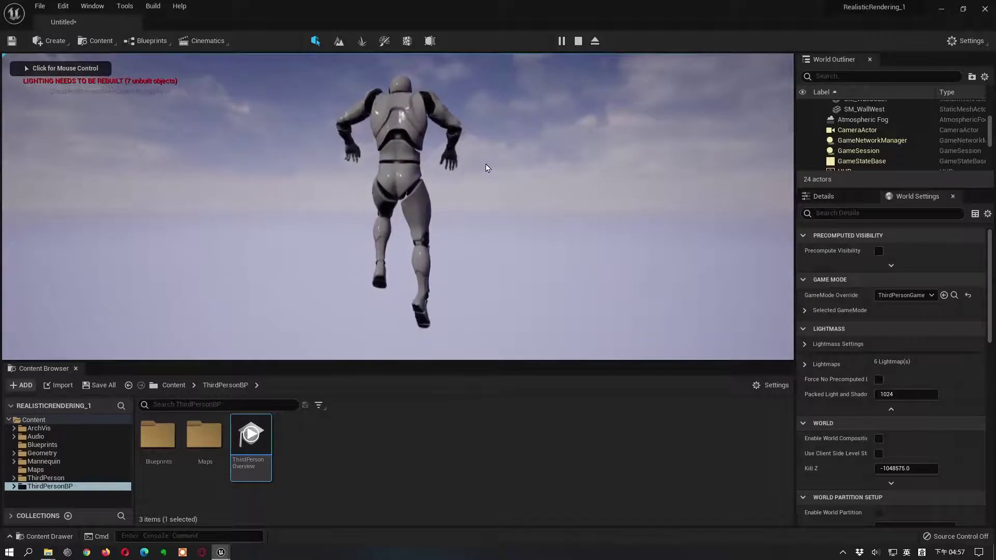
click(578, 40)
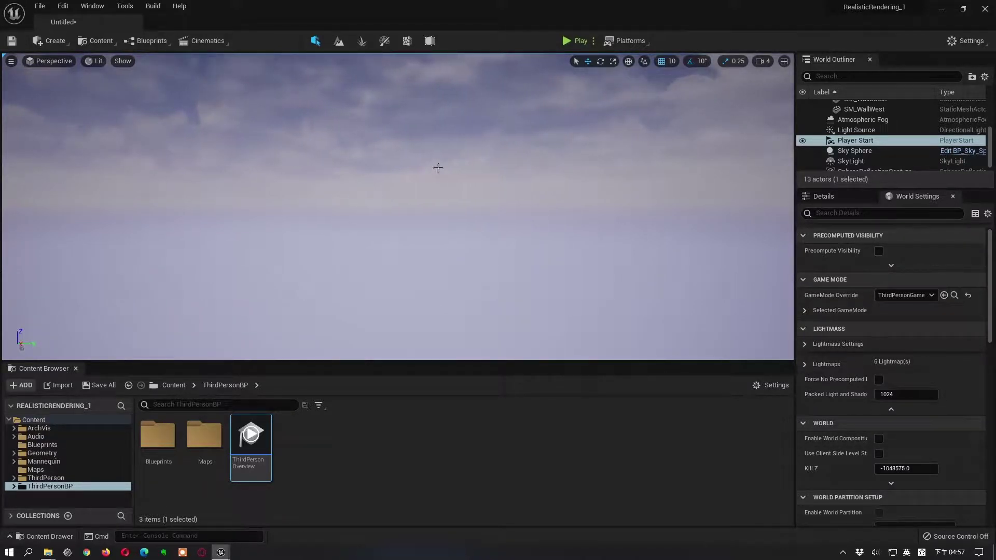
click(10, 61)
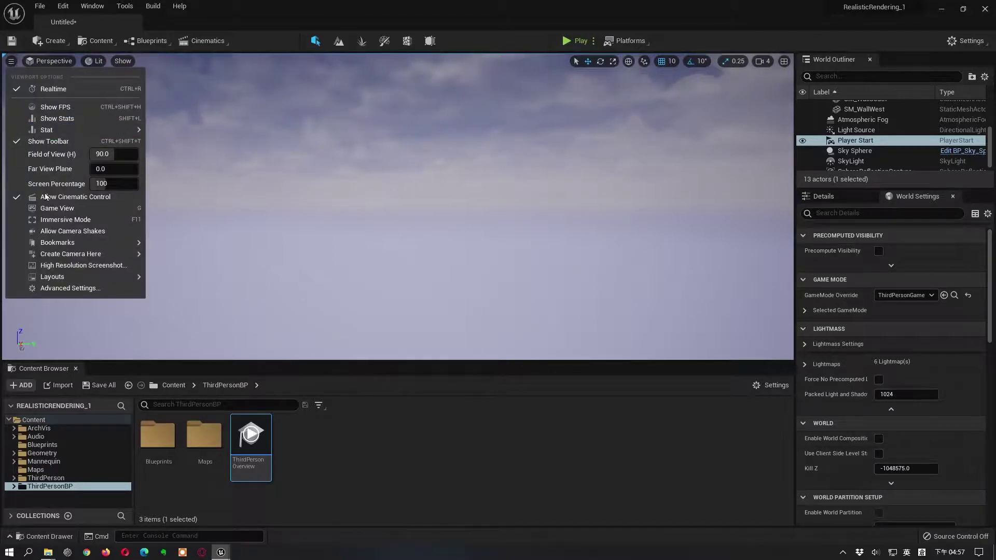
click(156, 247)
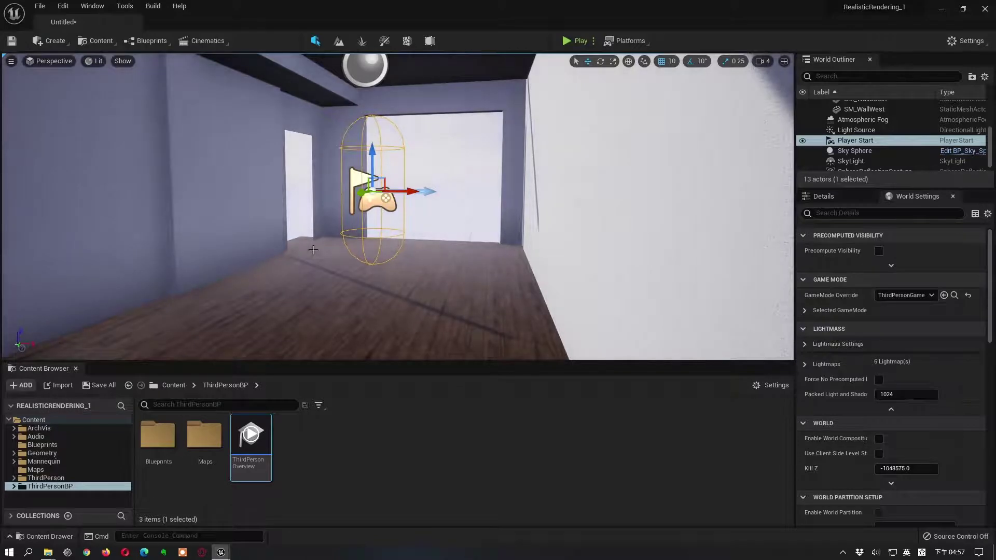
Select the room's floor actor and locate its SM_FloorPiece static mesh asset in the project content.
click(418, 307)
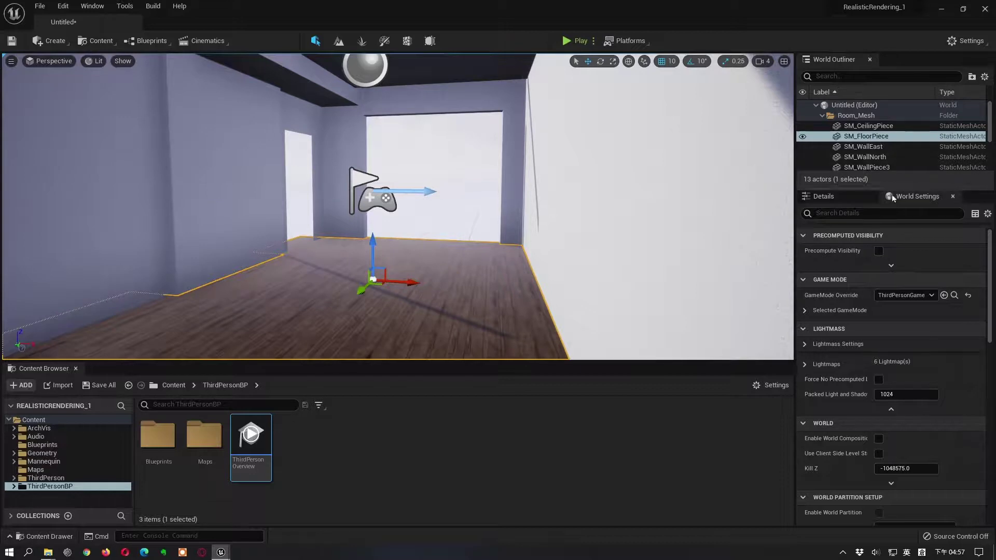
click(833, 196)
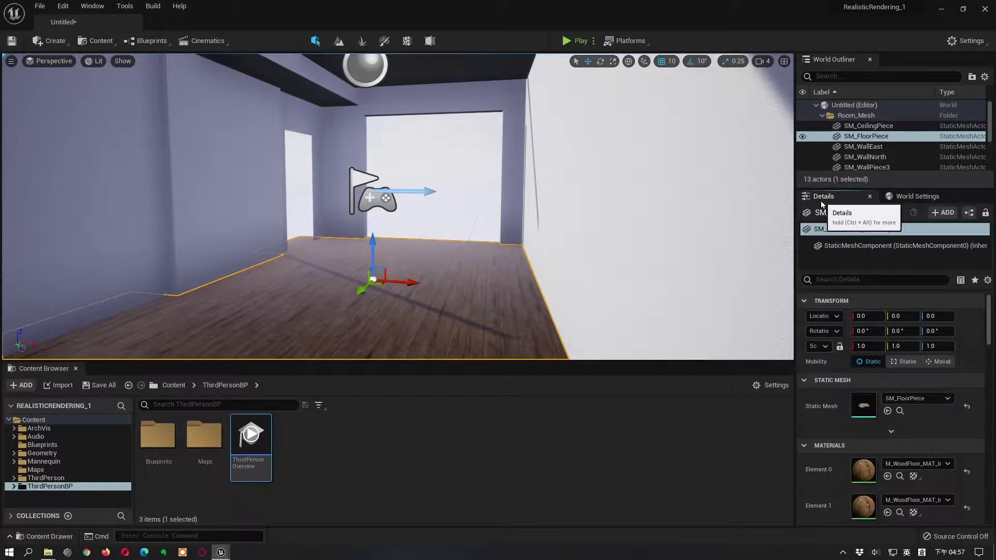
click(900, 412)
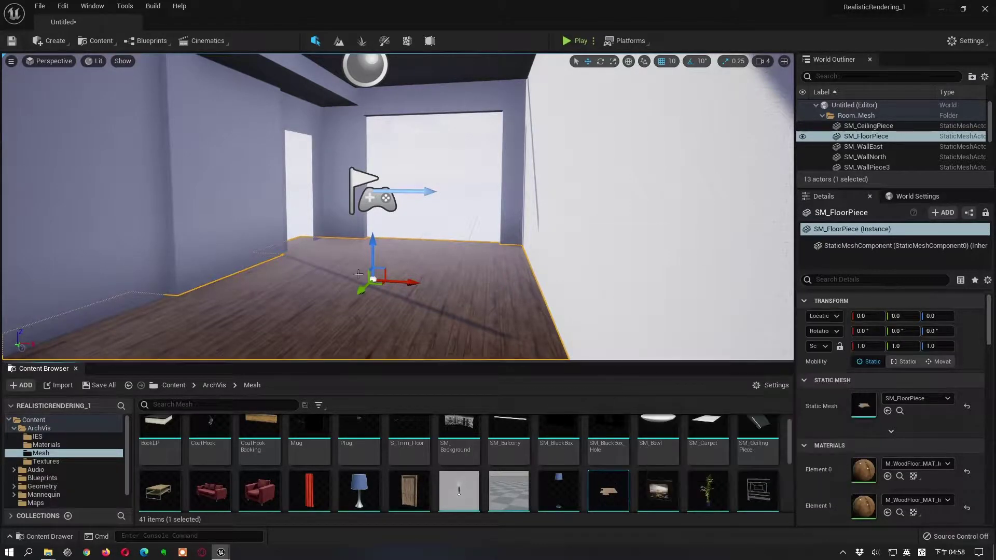
Open the SM_FloorPiece mesh in the Static Mesh Editor and dock its window as a tab beside the level.
double_click(606, 490)
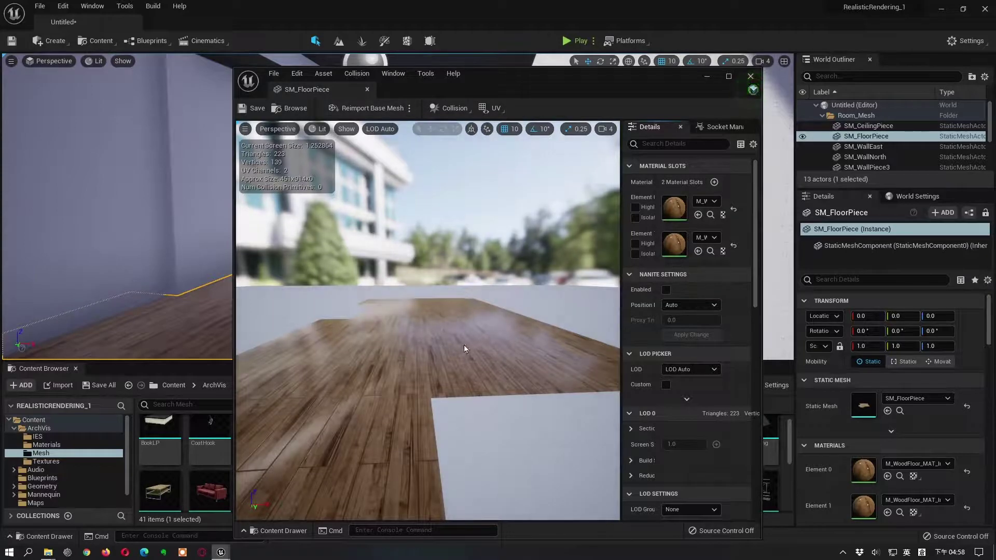
click(395, 74)
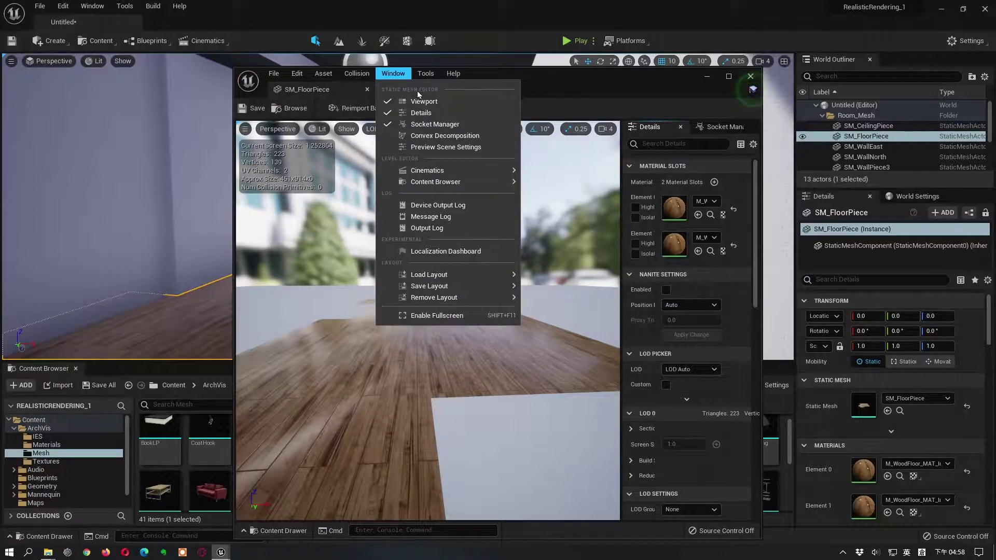
click(554, 84)
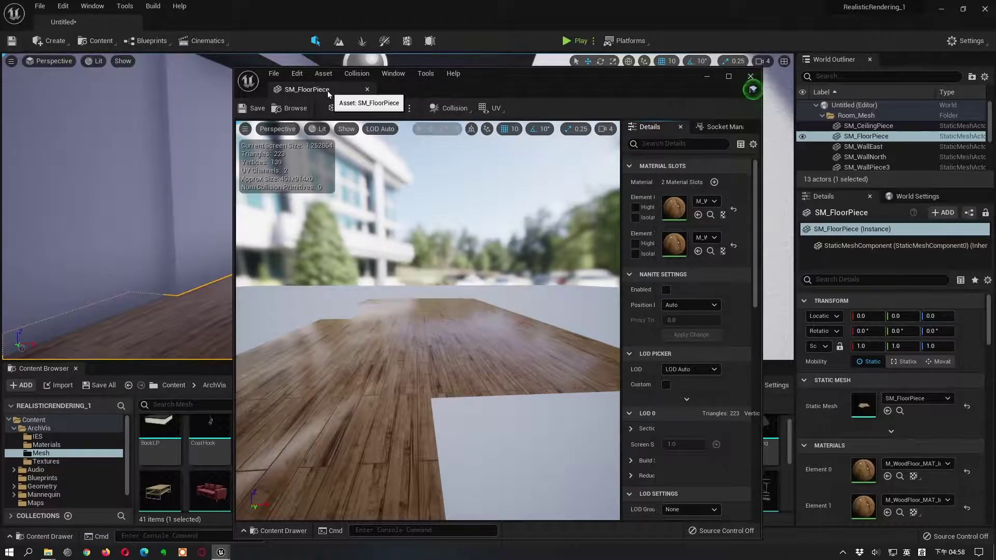
drag(312, 89, 237, 25)
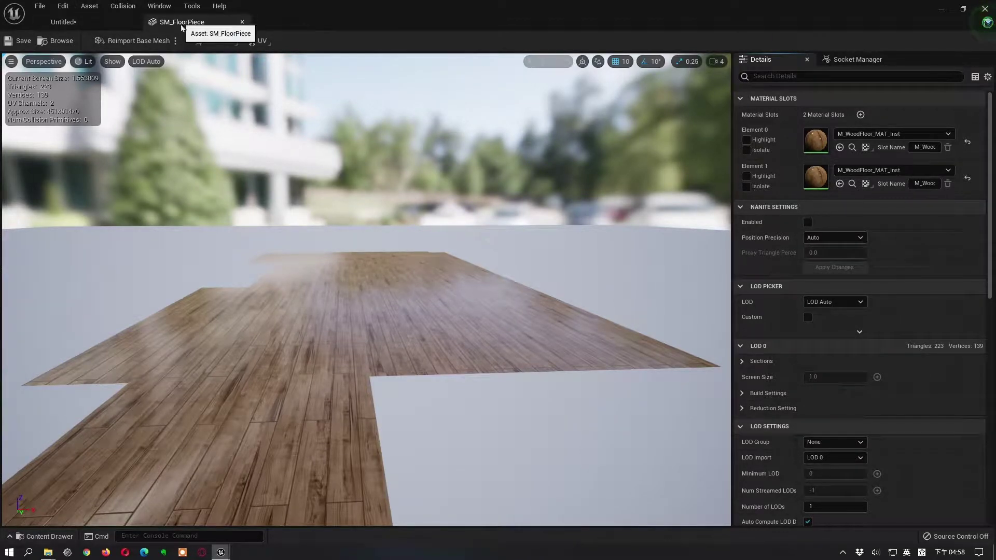
Undock the SM_FloorPiece editor into a floating window and dock it back beside the level tab.
drag(179, 22, 156, 26)
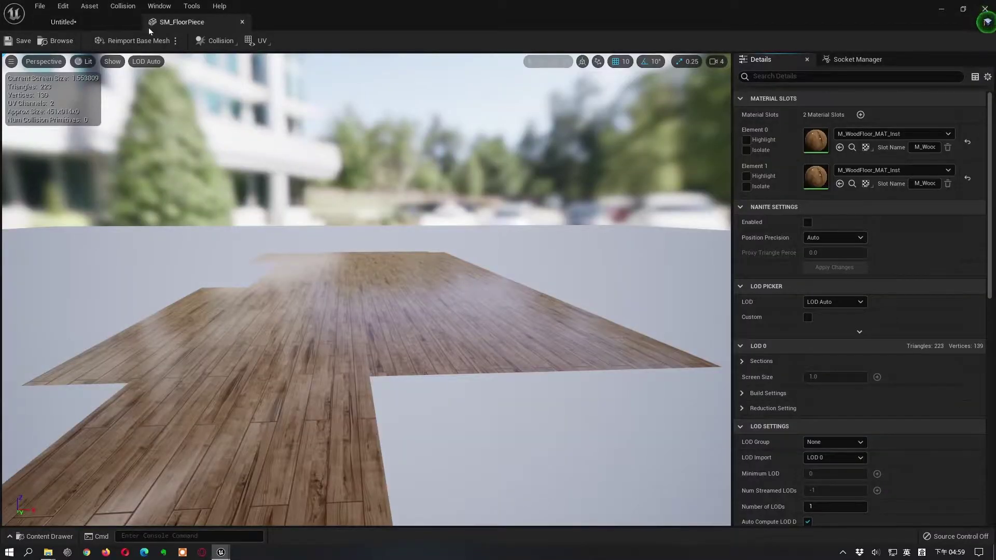
click(89, 20)
click(175, 25)
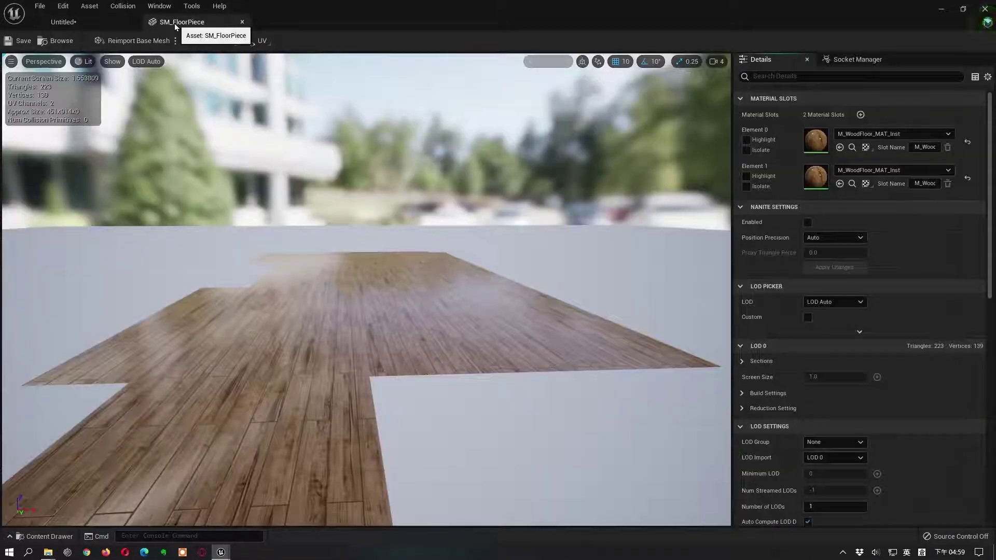
click(107, 22)
click(173, 24)
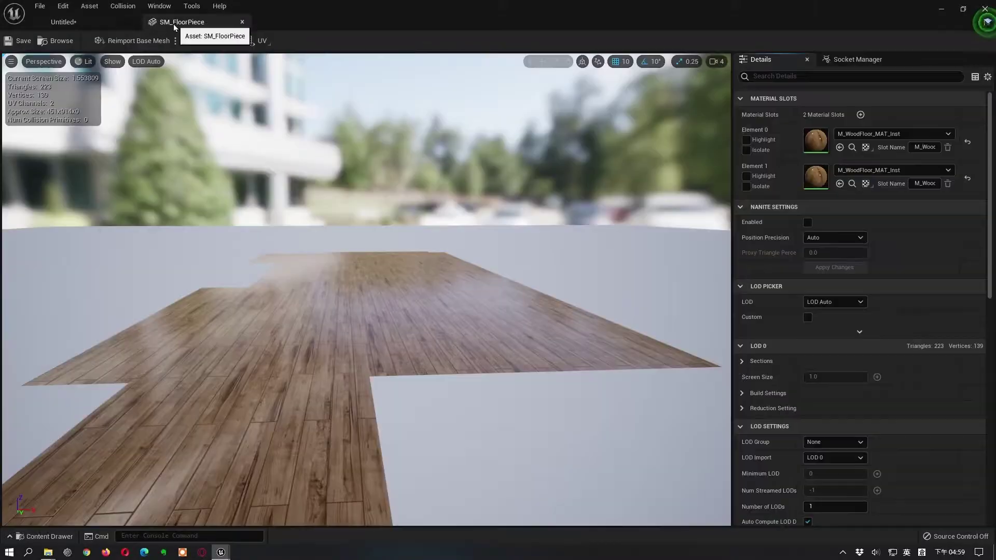
drag(173, 24, 275, 128)
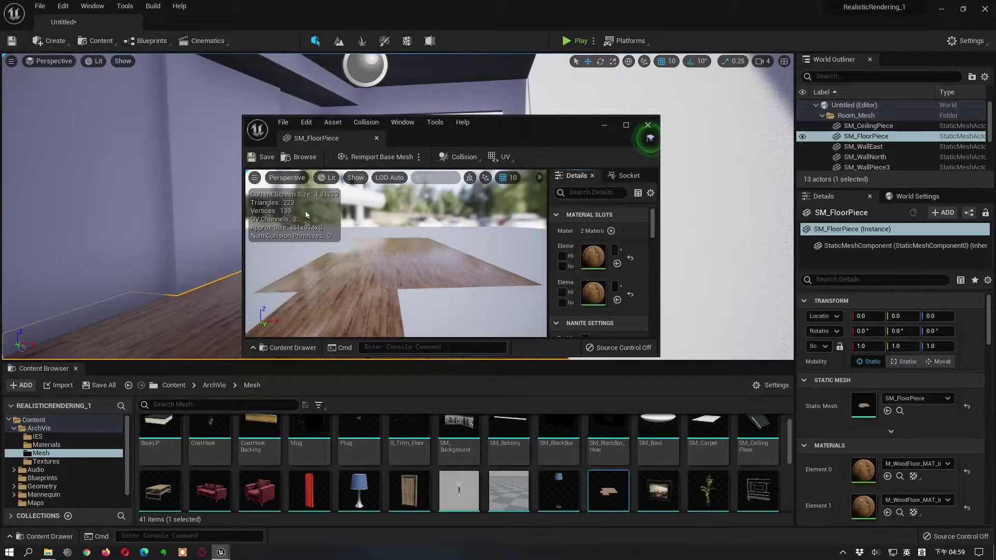
drag(302, 139, 199, 22)
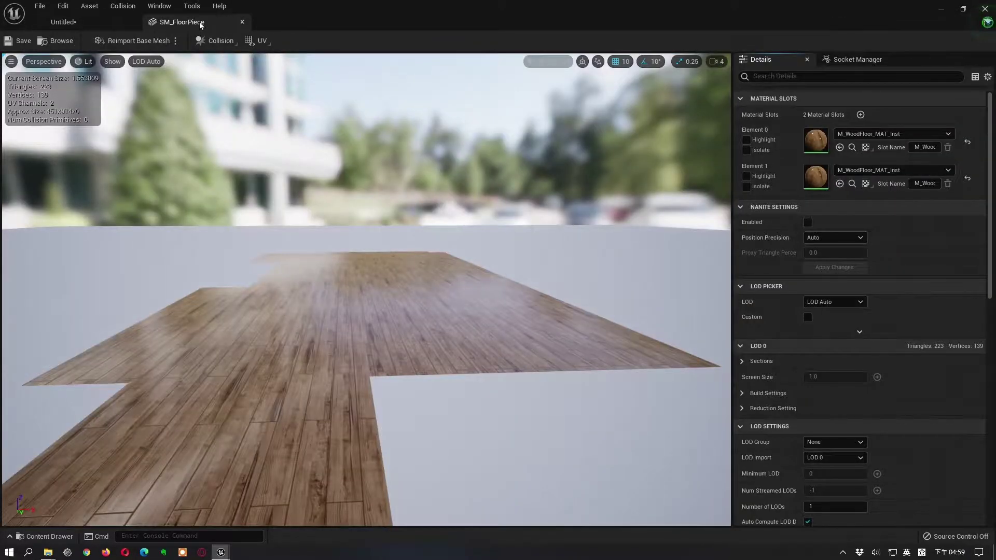
Add a box simplified collision to the SM_FloorPiece mesh and save the asset.
click(123, 6)
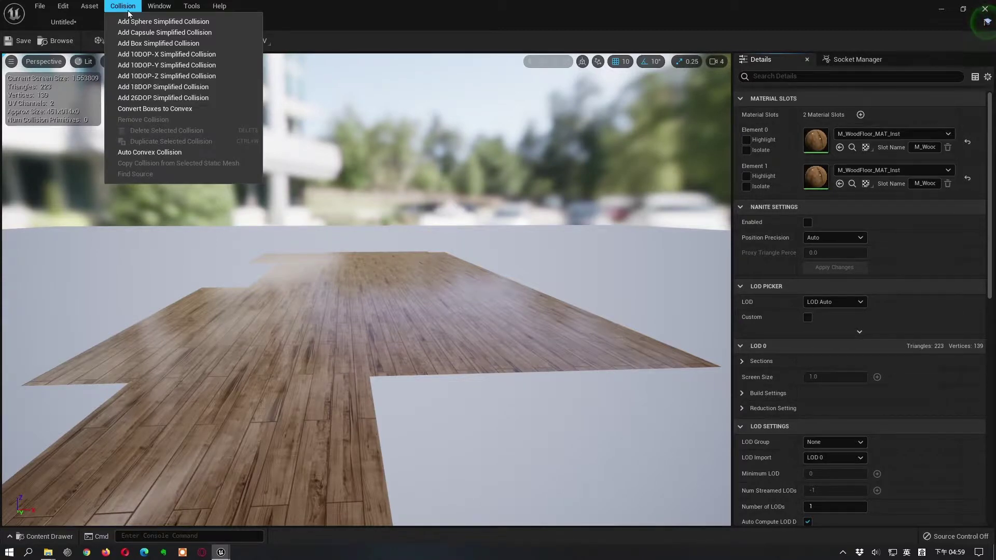
click(171, 46)
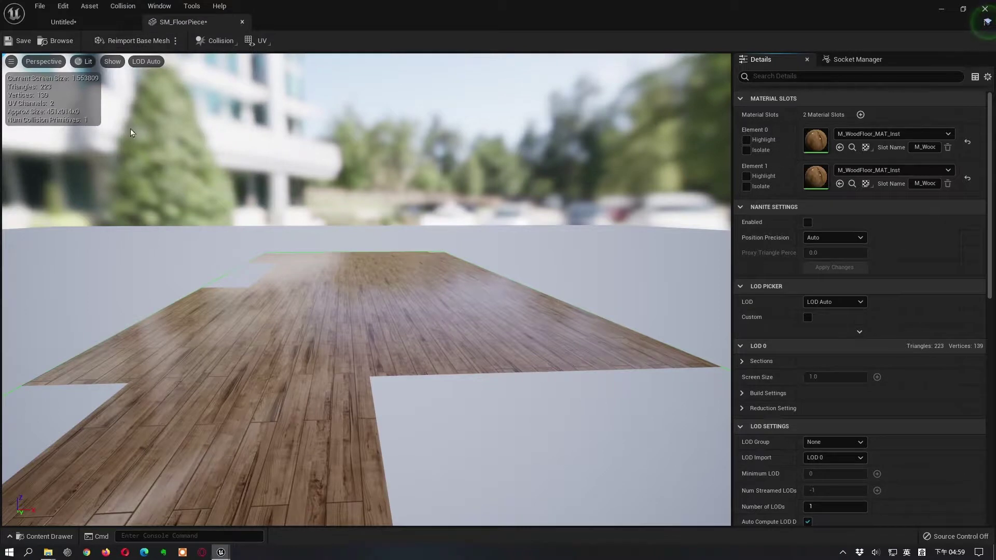
click(23, 41)
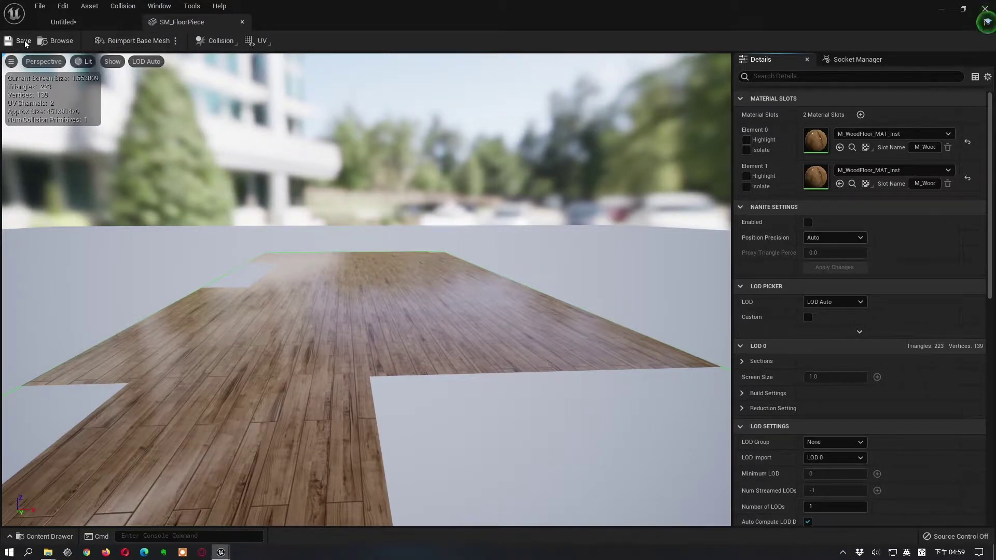
Return to the level, play-test running and jumping on the floor with the third-person character, and stop the session.
click(63, 22)
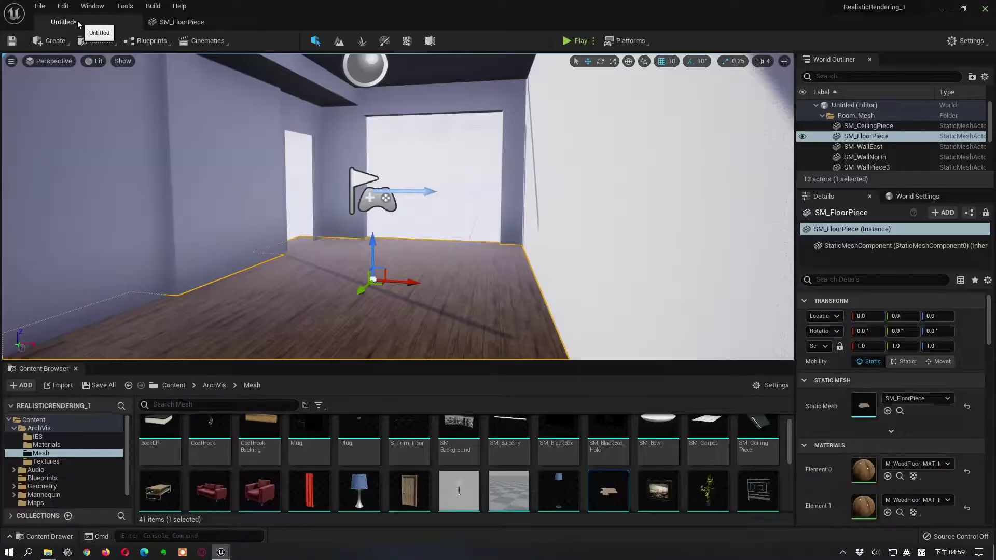
click(574, 41)
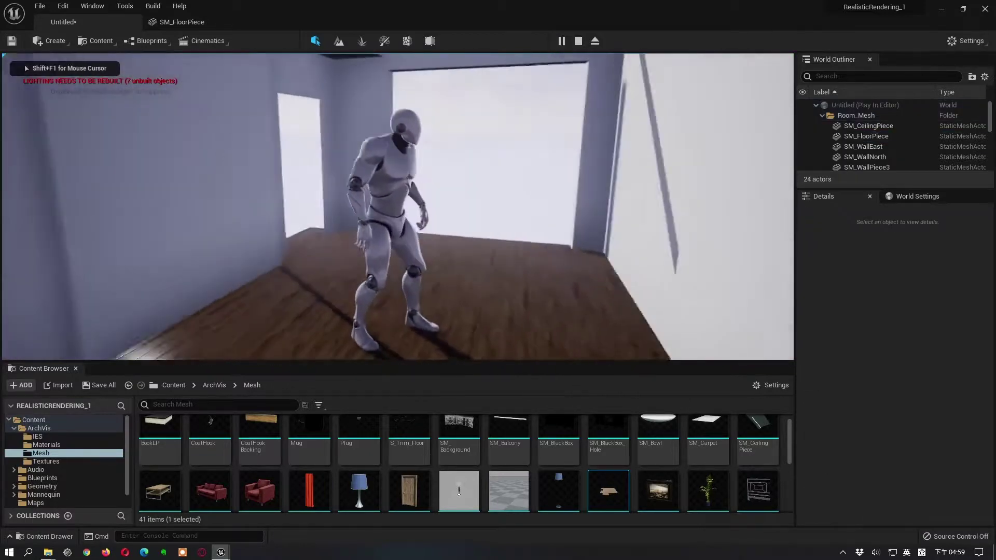
key(w)
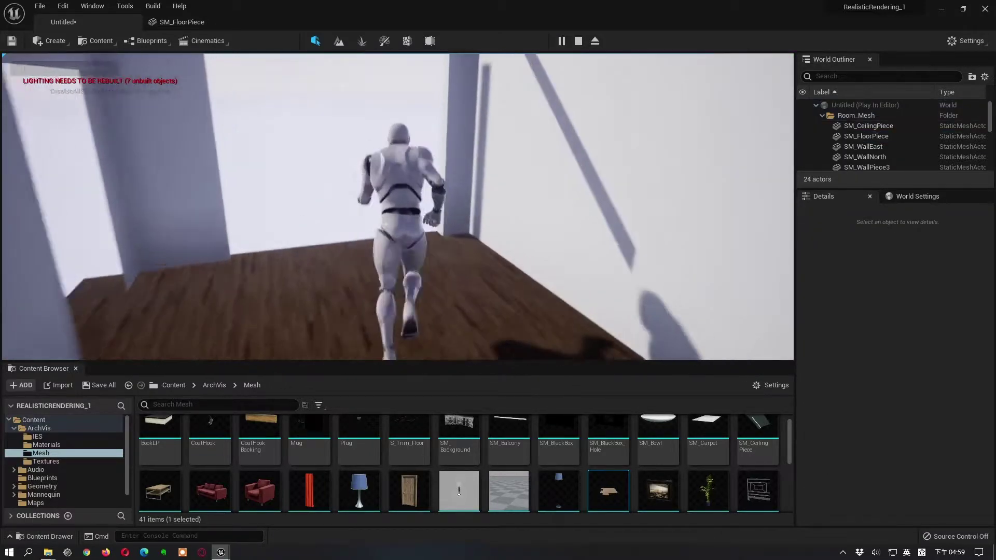
key(w)
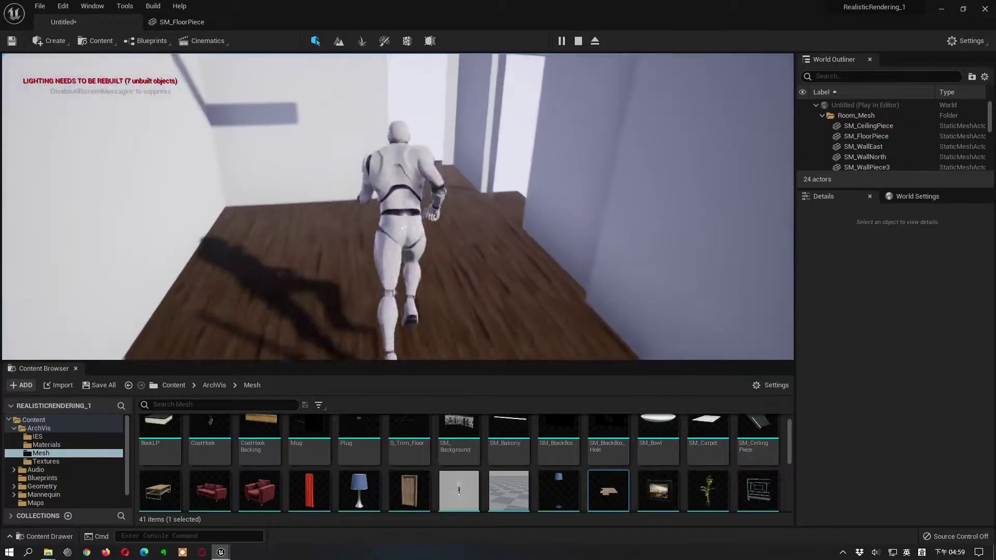
key(w)
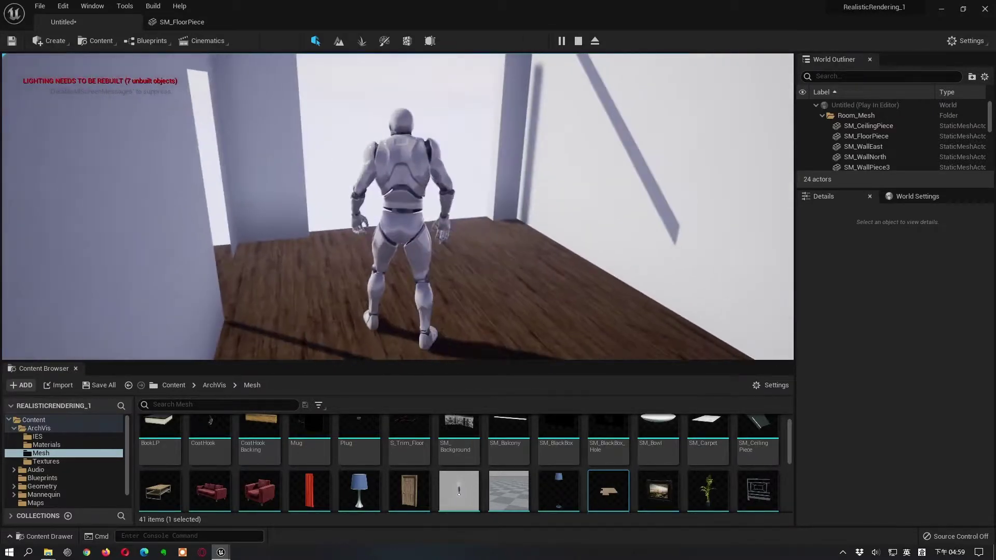
key(space)
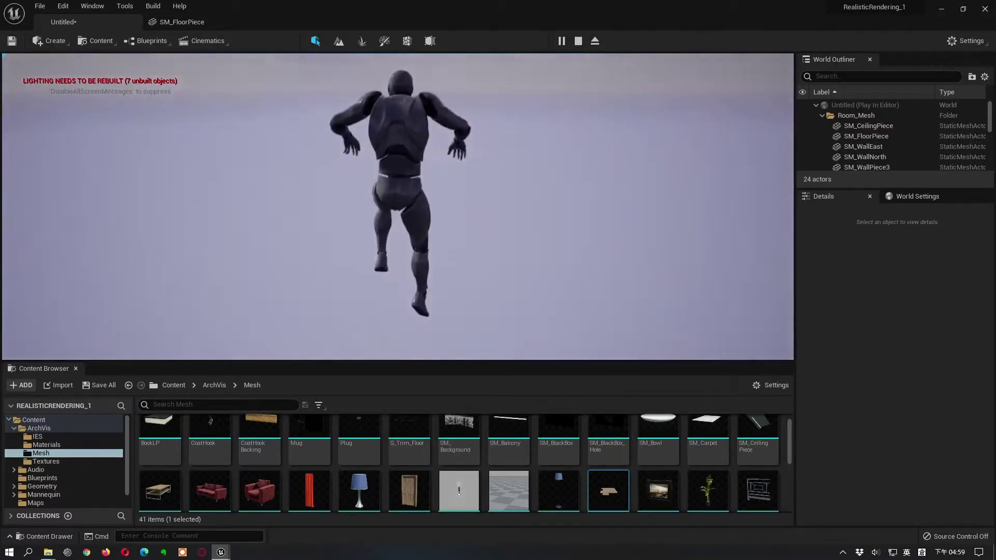
key(Escape)
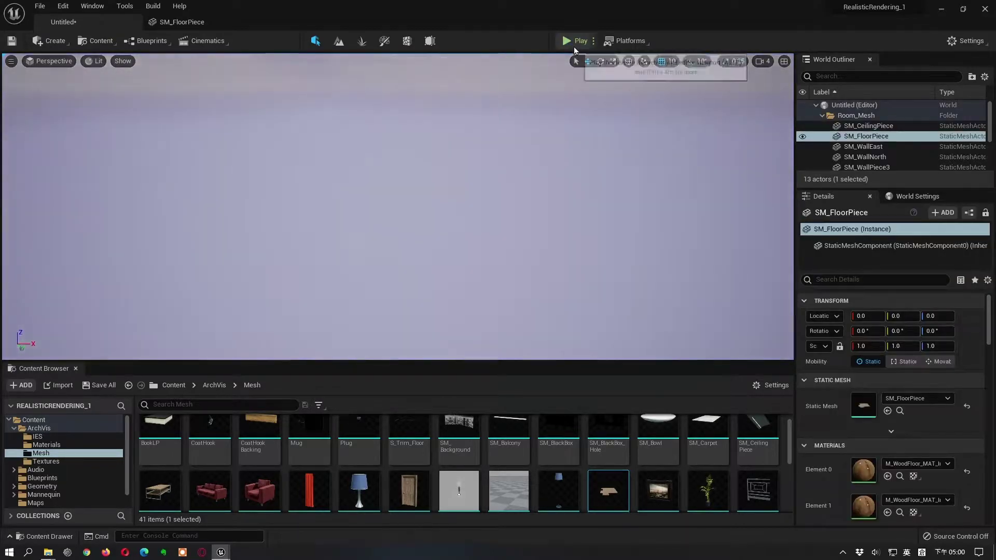
Play-test the level again, walking the character through the room and its openings to check floor and wall collision, and end the session.
click(574, 42)
click(570, 104)
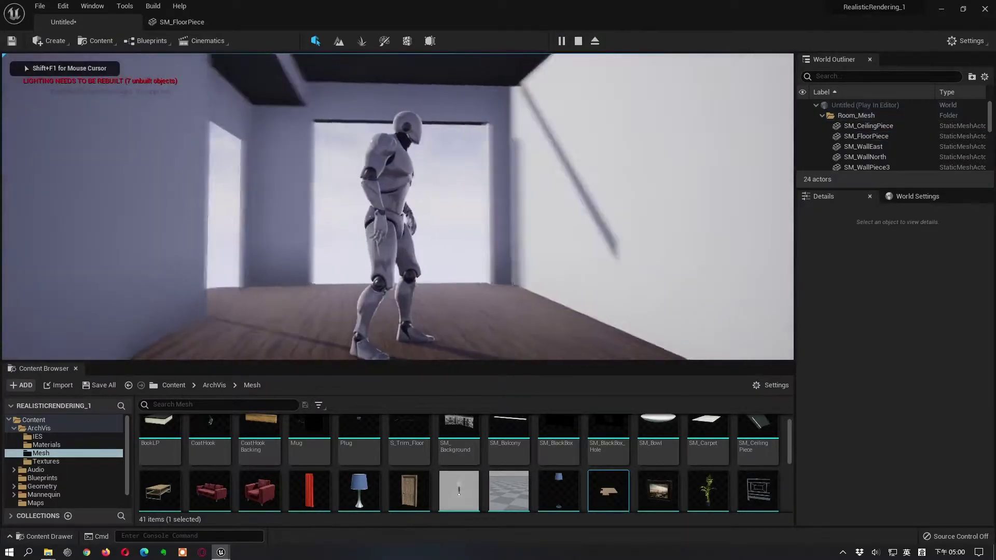
key(w)
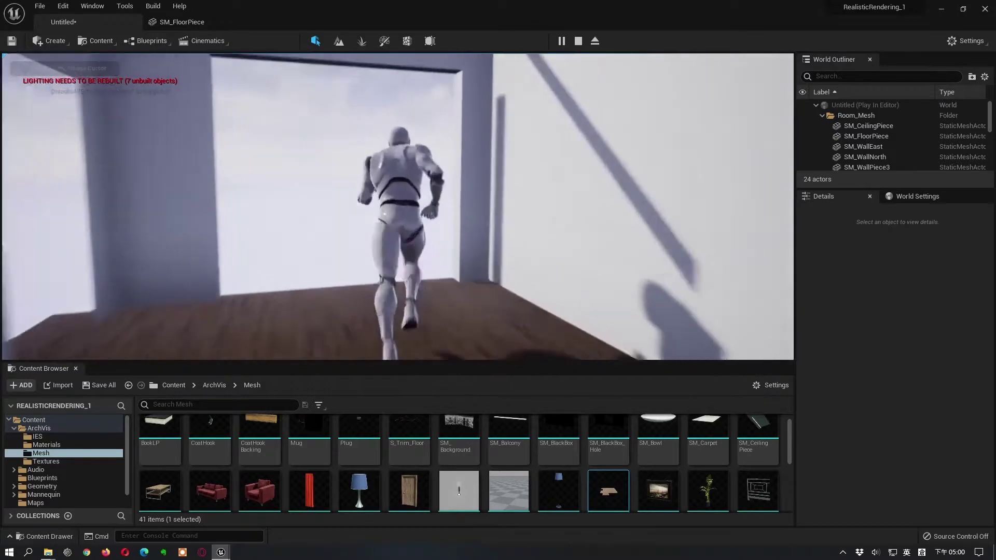
key(s)
key(w)
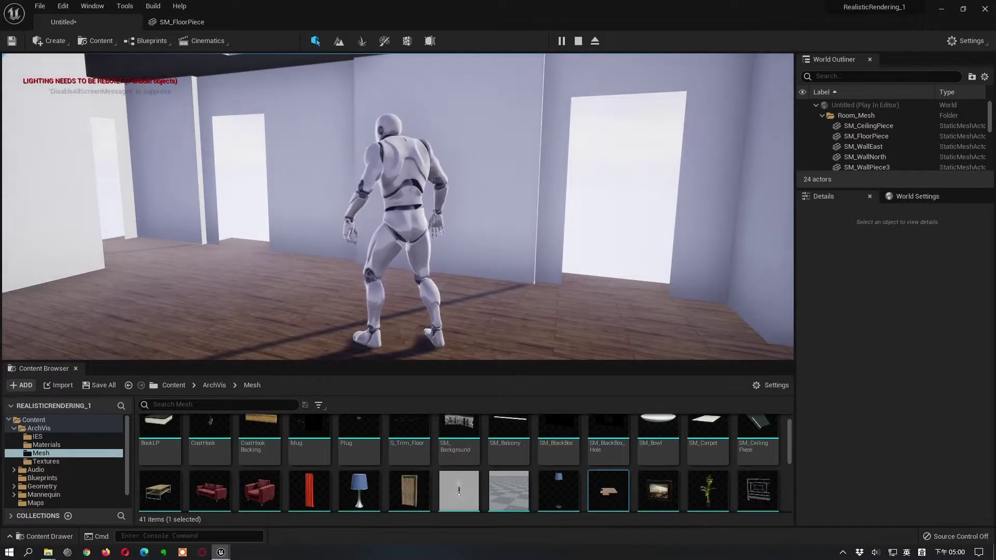
key(w)
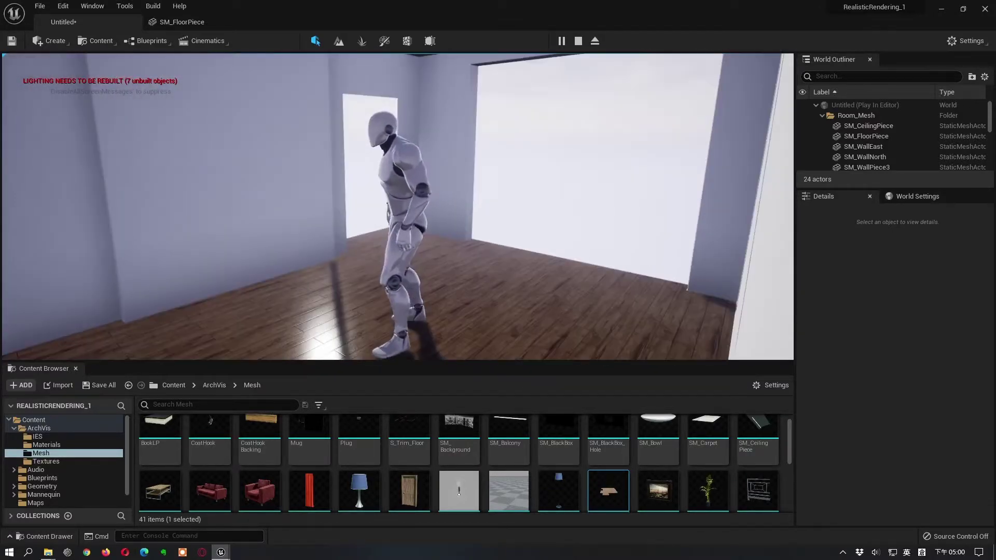
key(w)
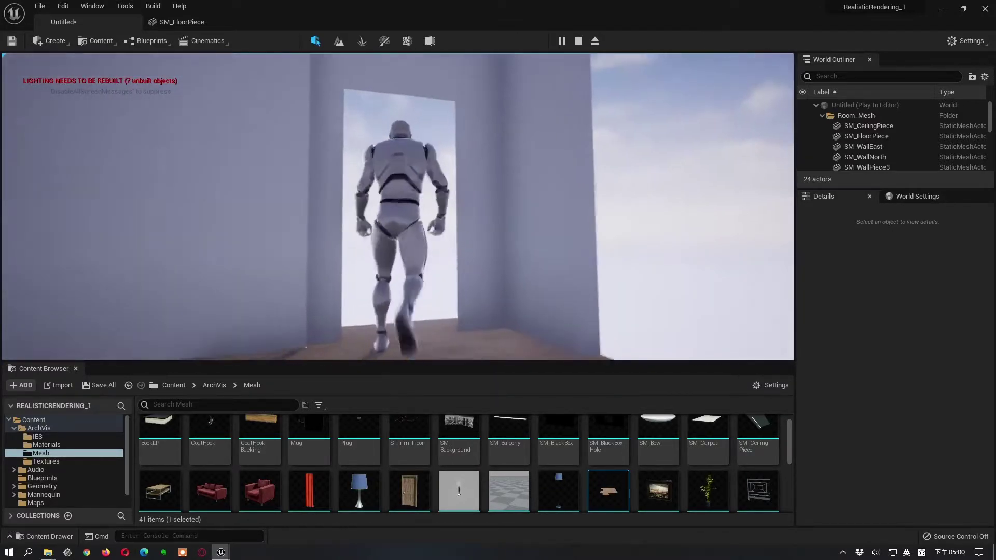
key(w)
key(s)
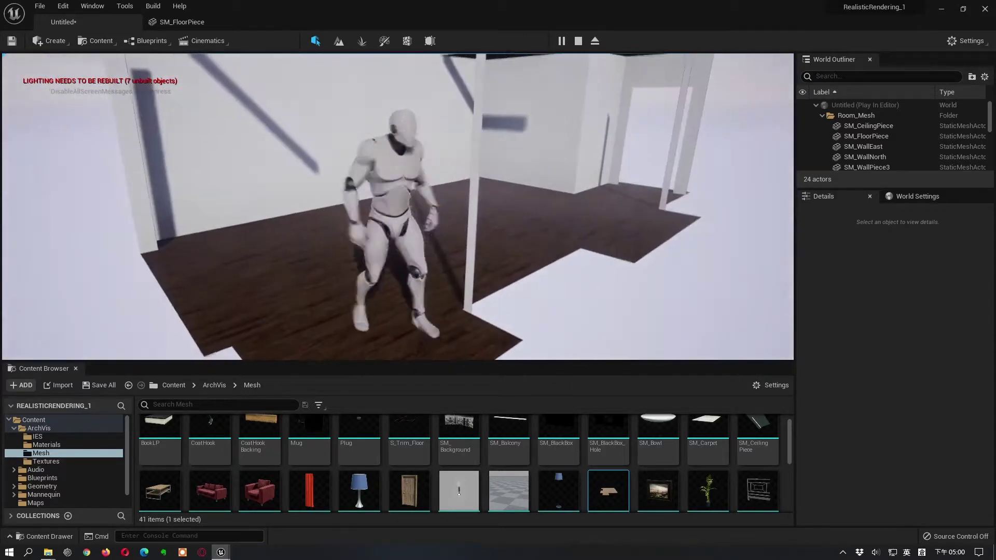
key(w)
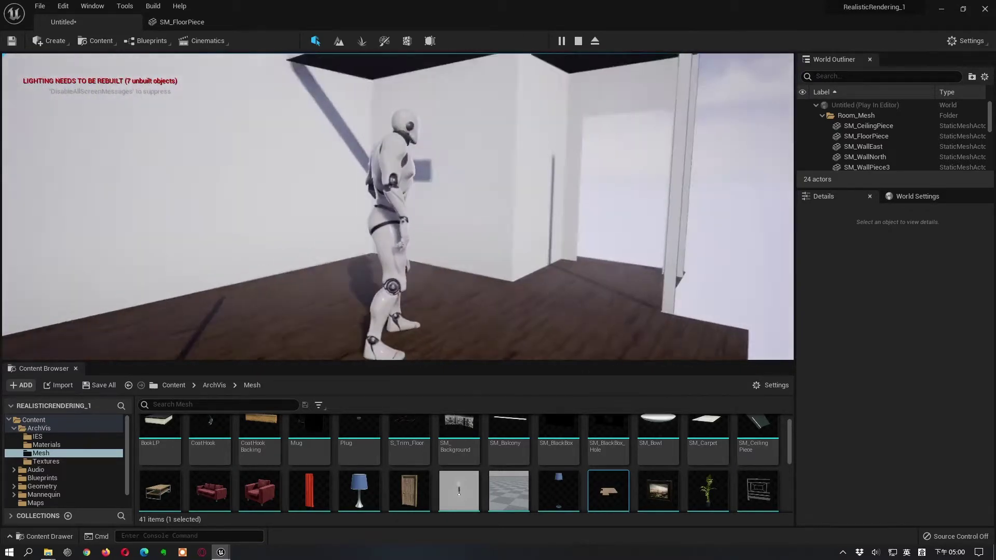
key(w)
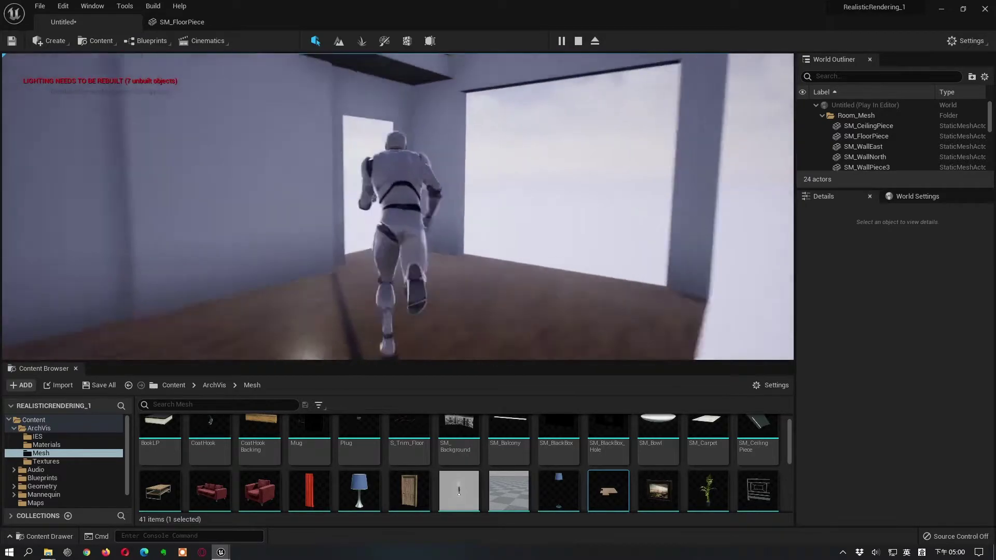
key(w)
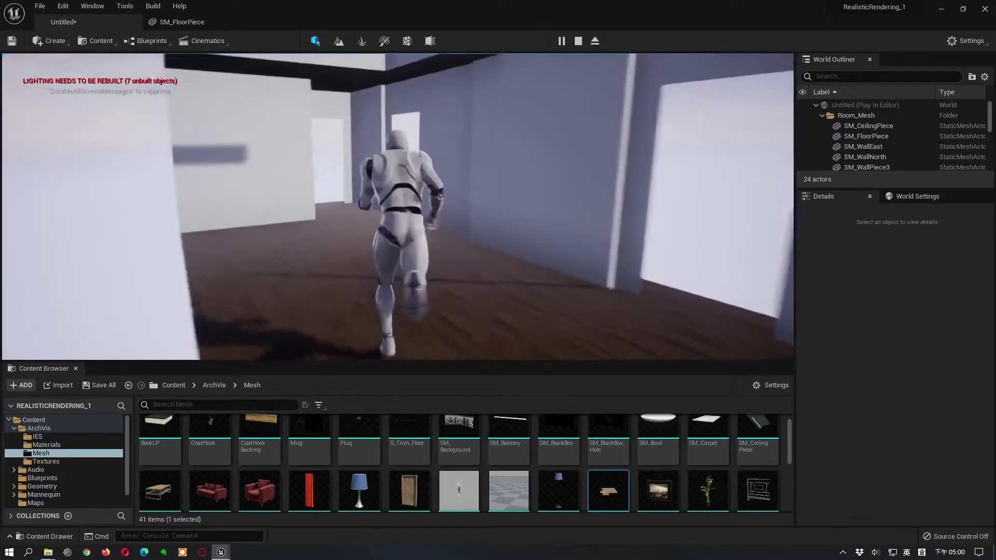
key(w)
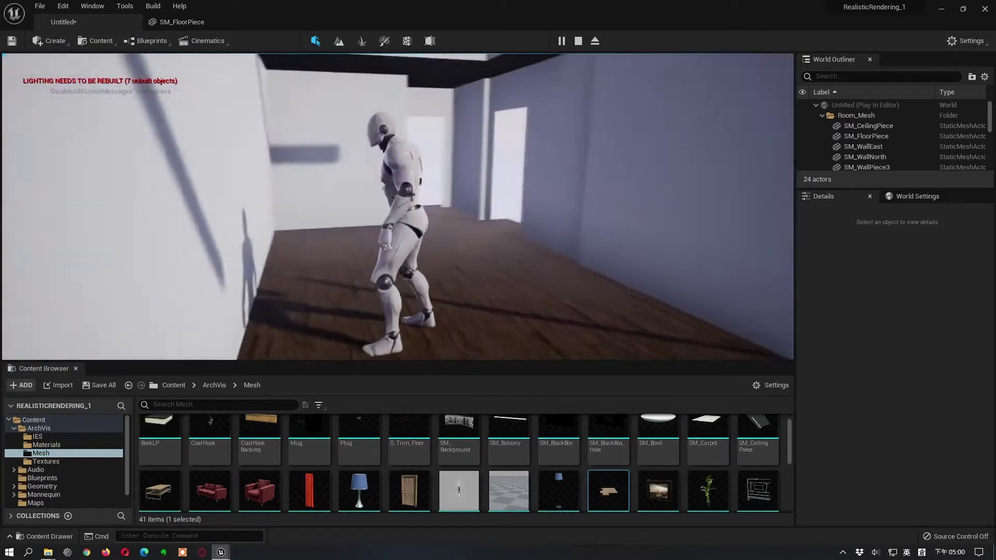
key(w)
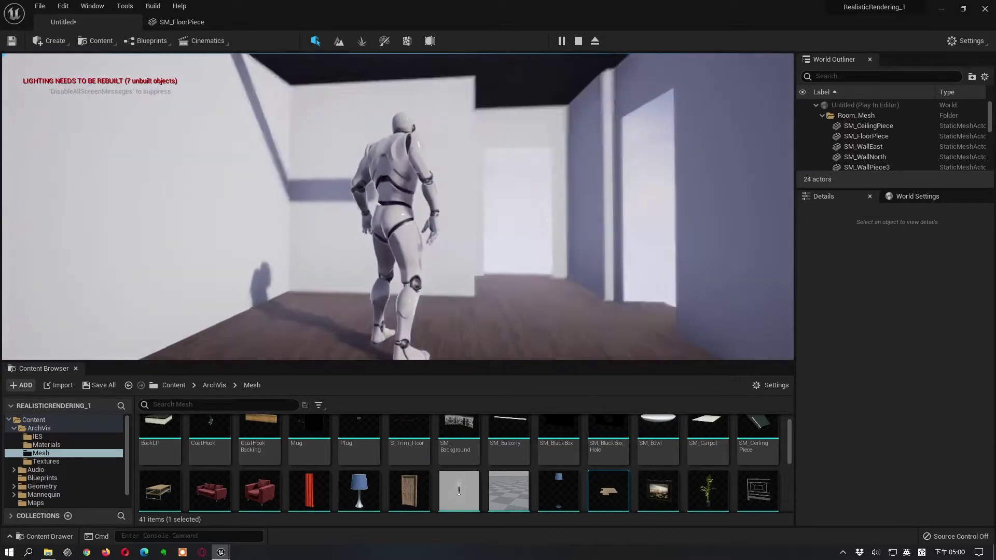
key(w)
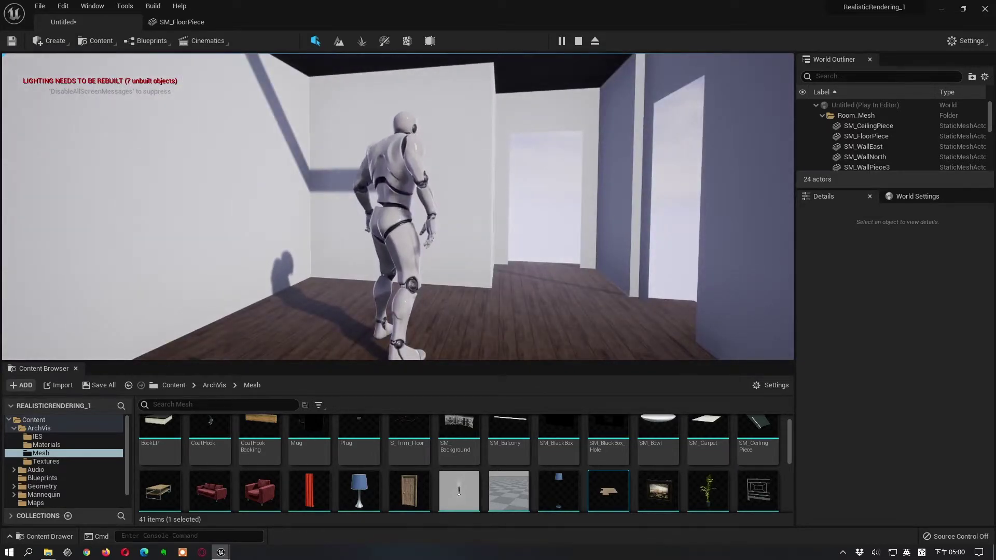
key(Escape)
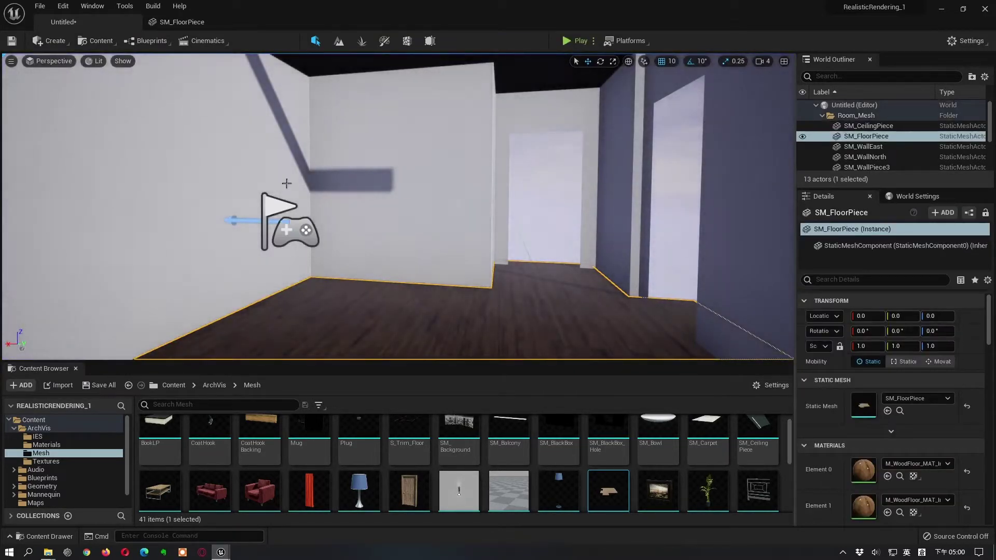
Restore the viewport camera to the view saved as Bookmark 0.
click(11, 60)
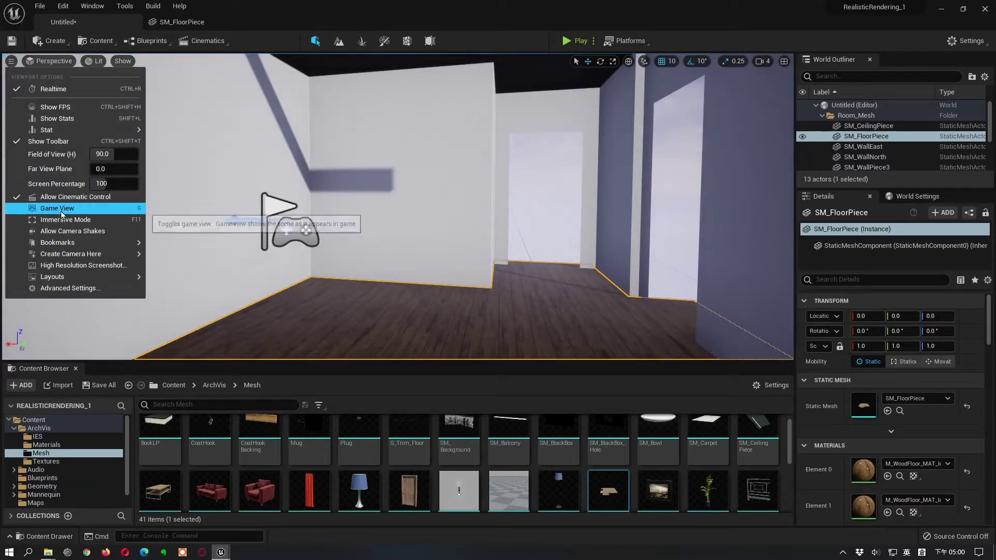
mouse_move(78, 243)
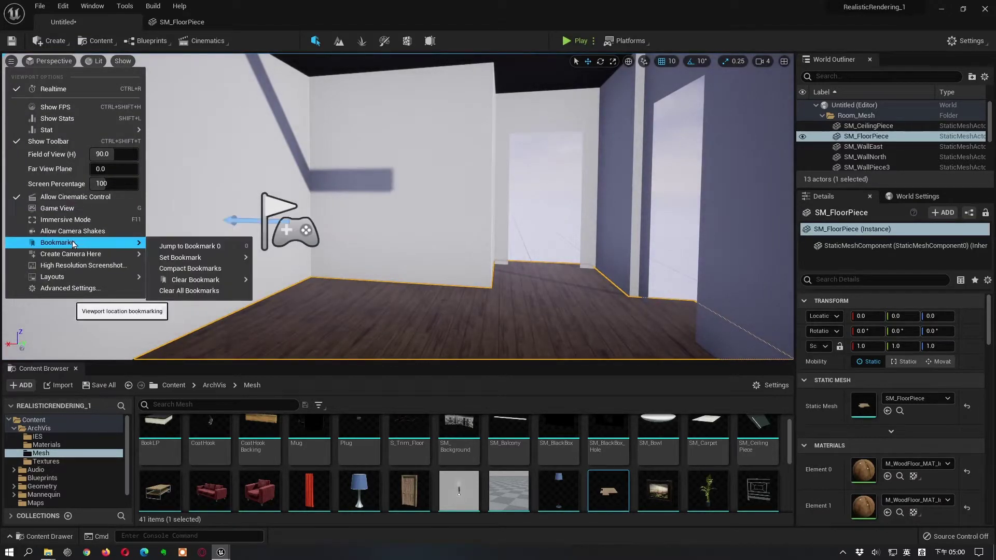
click(189, 245)
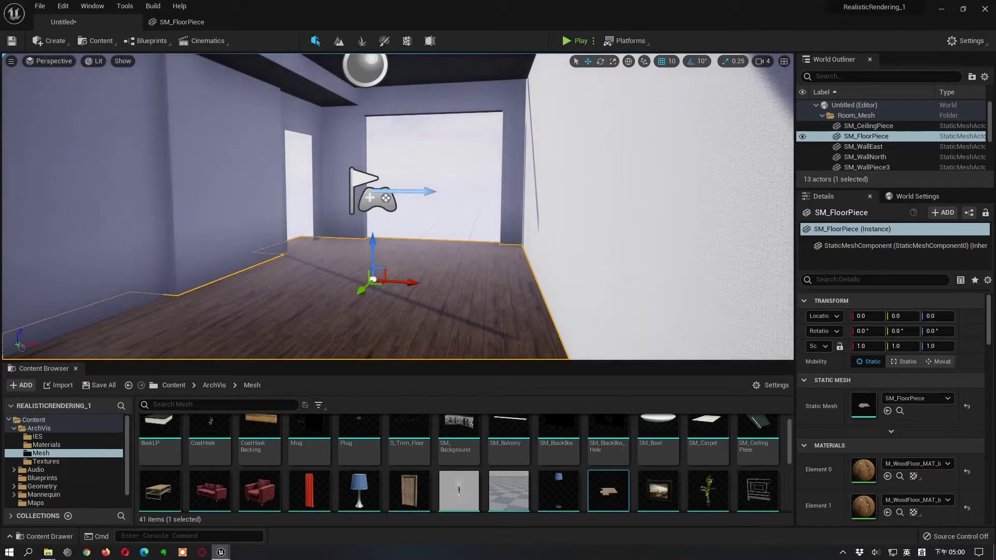